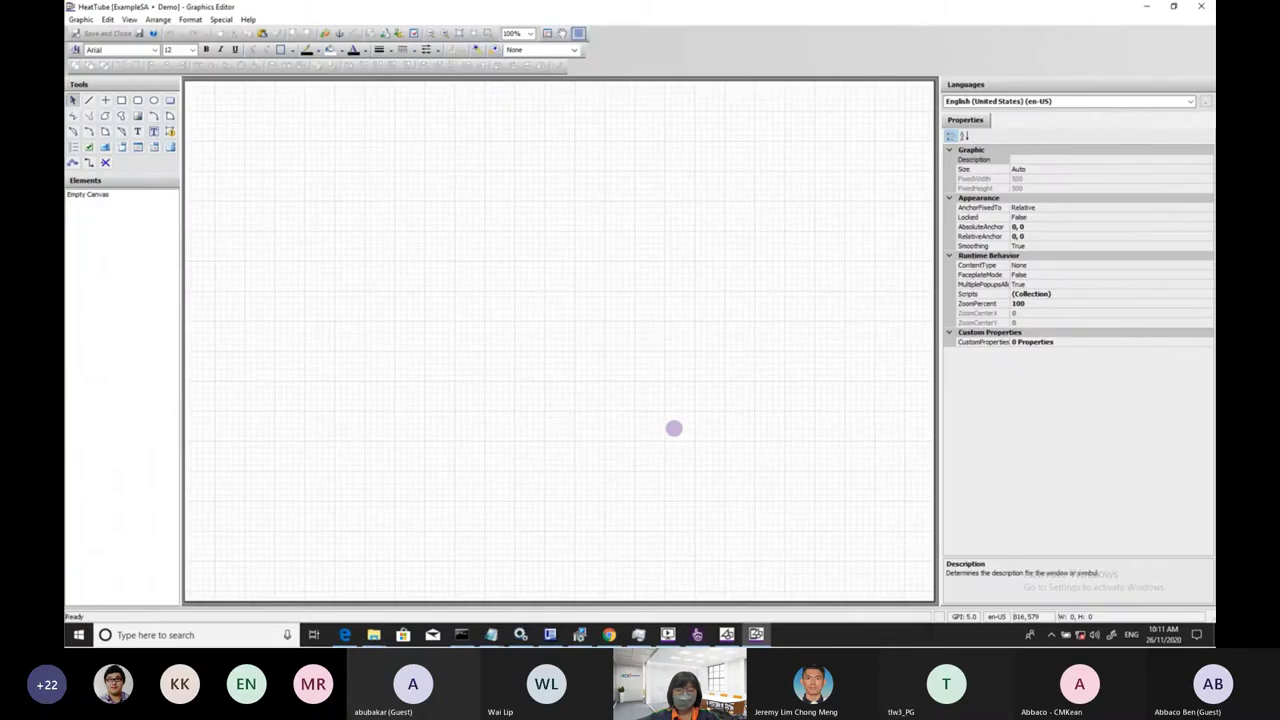
- Draw a circle about 50 by 50 on the empty HeatTube symbol canvas
left_click(153, 99)
left_click_drag(400, 231, 421, 260)
scroll(423, 251, "up", 5)
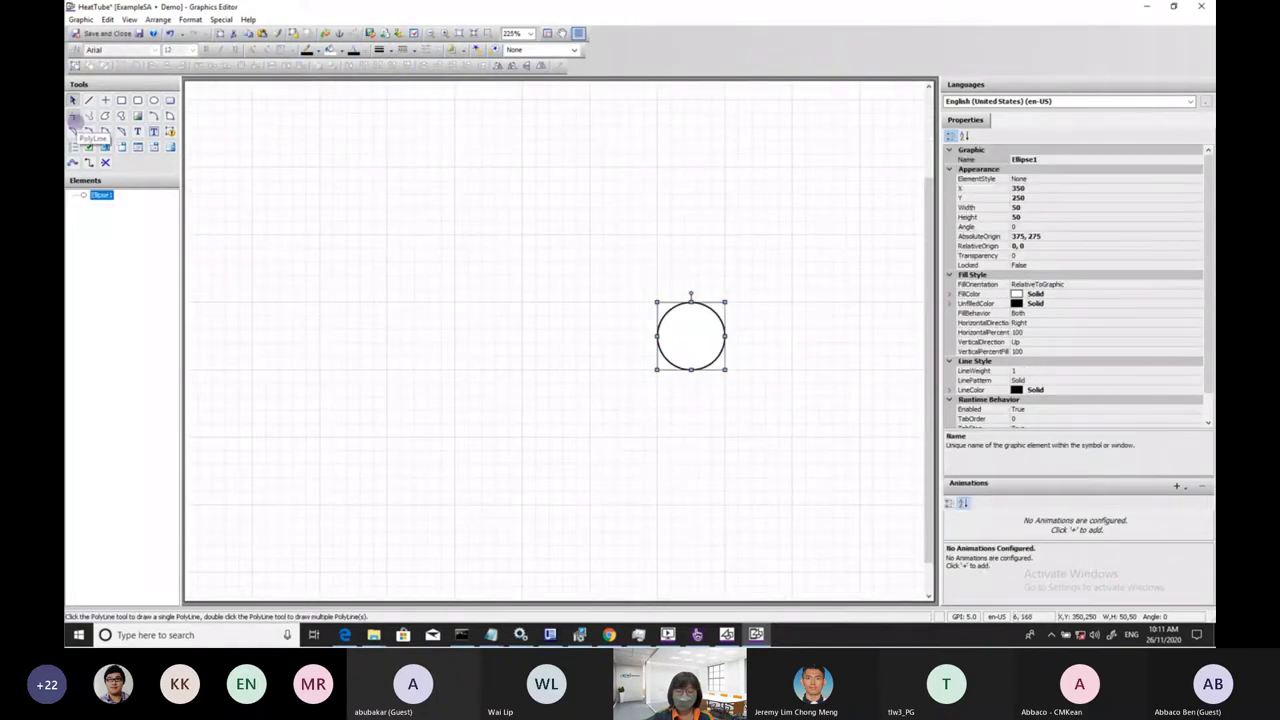
- Draw a zigzag polyline across the inside of the circle, running from its left edge to its right edge
left_click(73, 116)
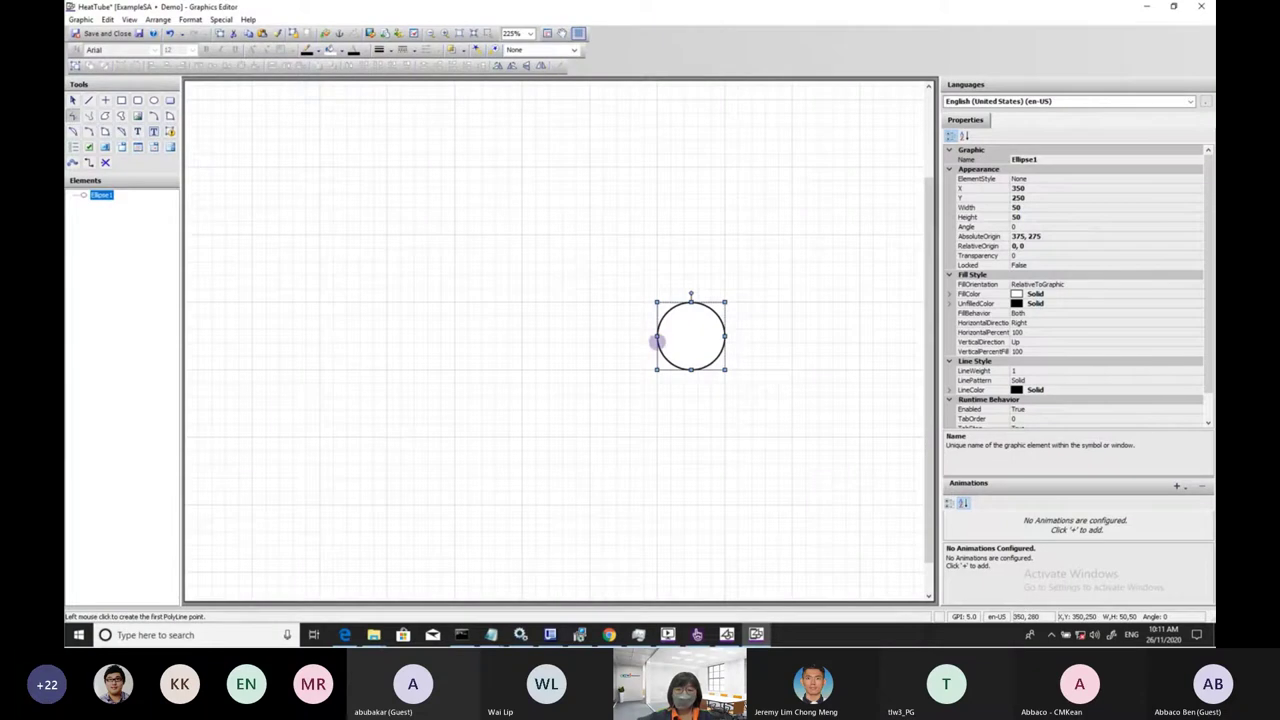
left_click(661, 341)
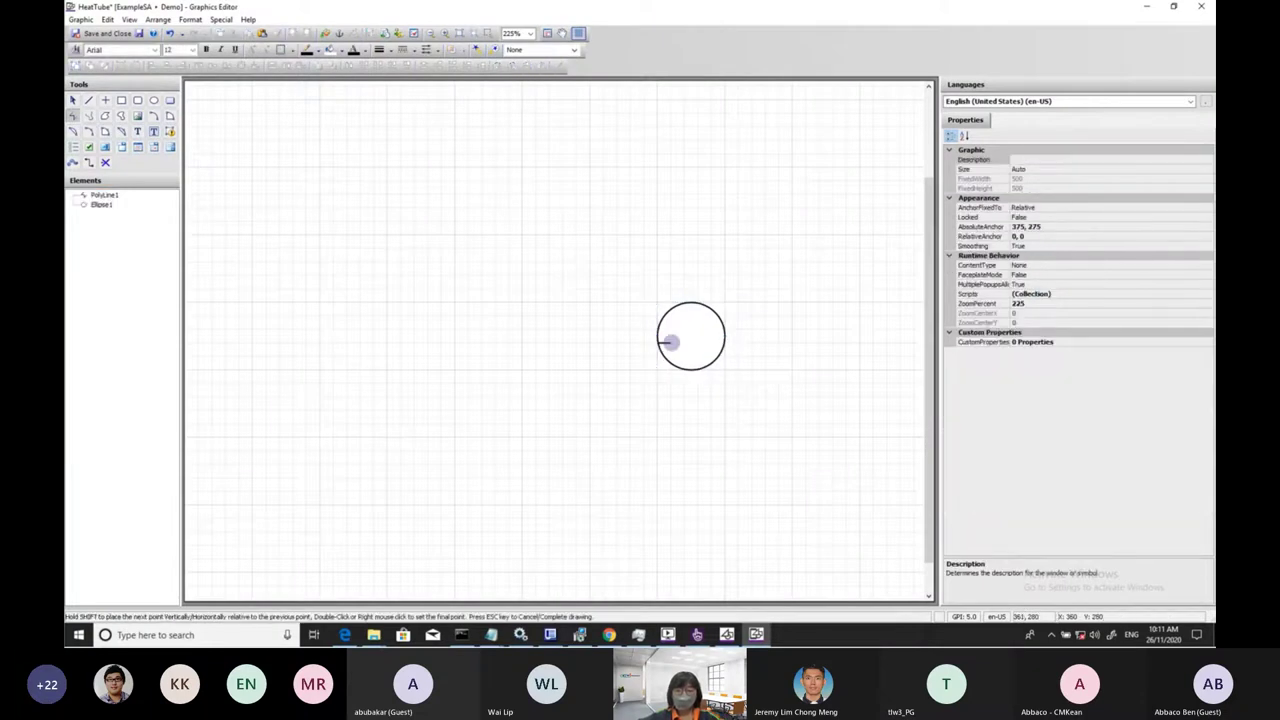
left_click(670, 341)
left_click(684, 318)
left_click(698, 356)
left_click(709, 346)
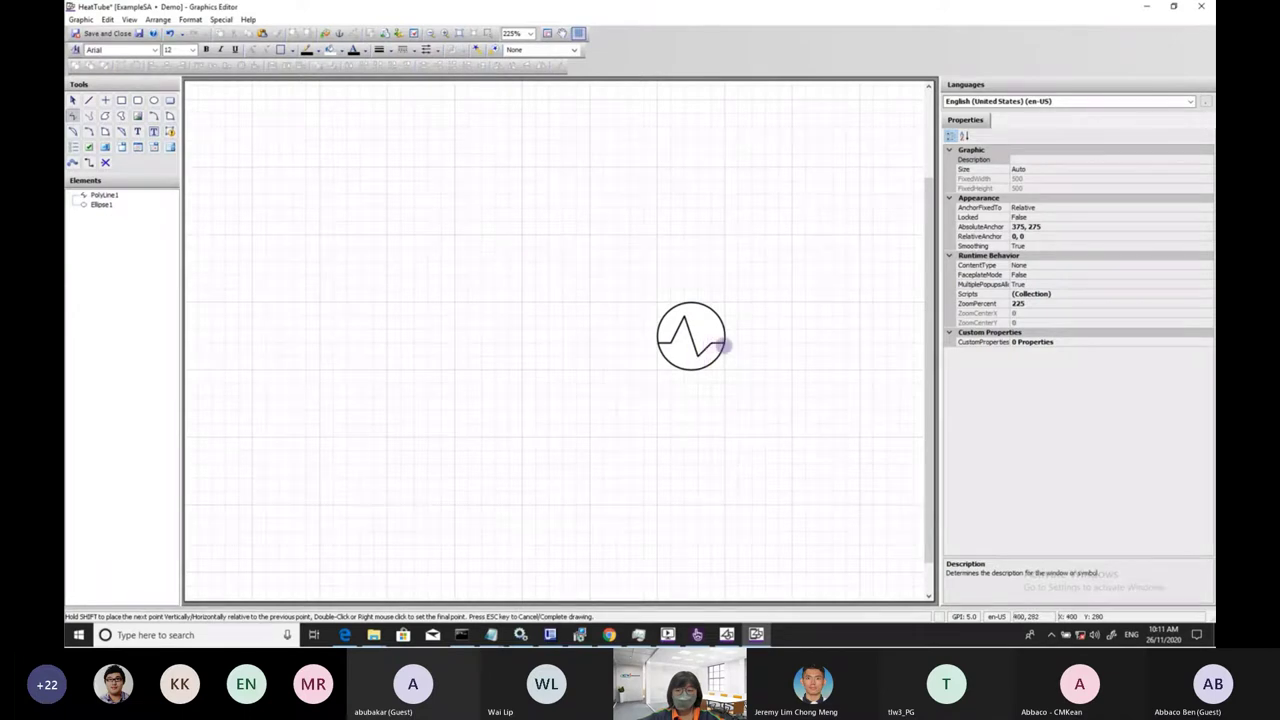
double_click(721, 345)
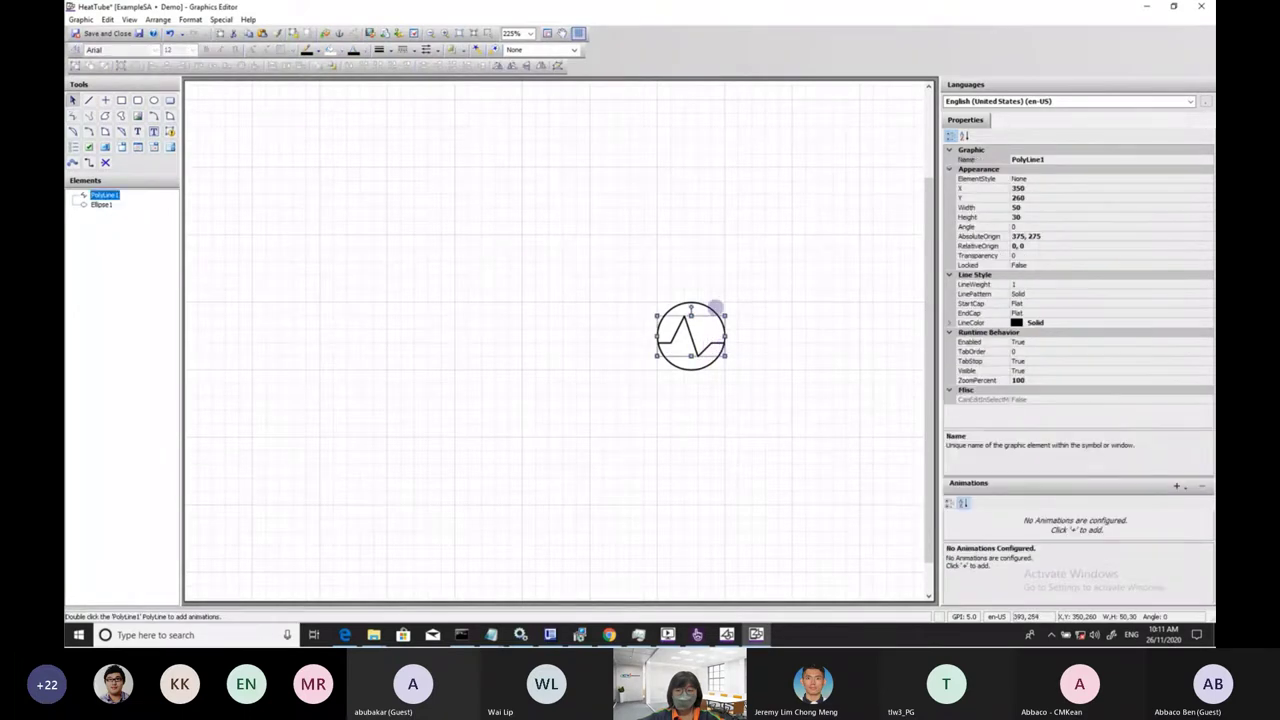
- Apply the Non_Automated element style to both the circle and the polyline, then save and close the symbol
left_click(707, 309, "shift")
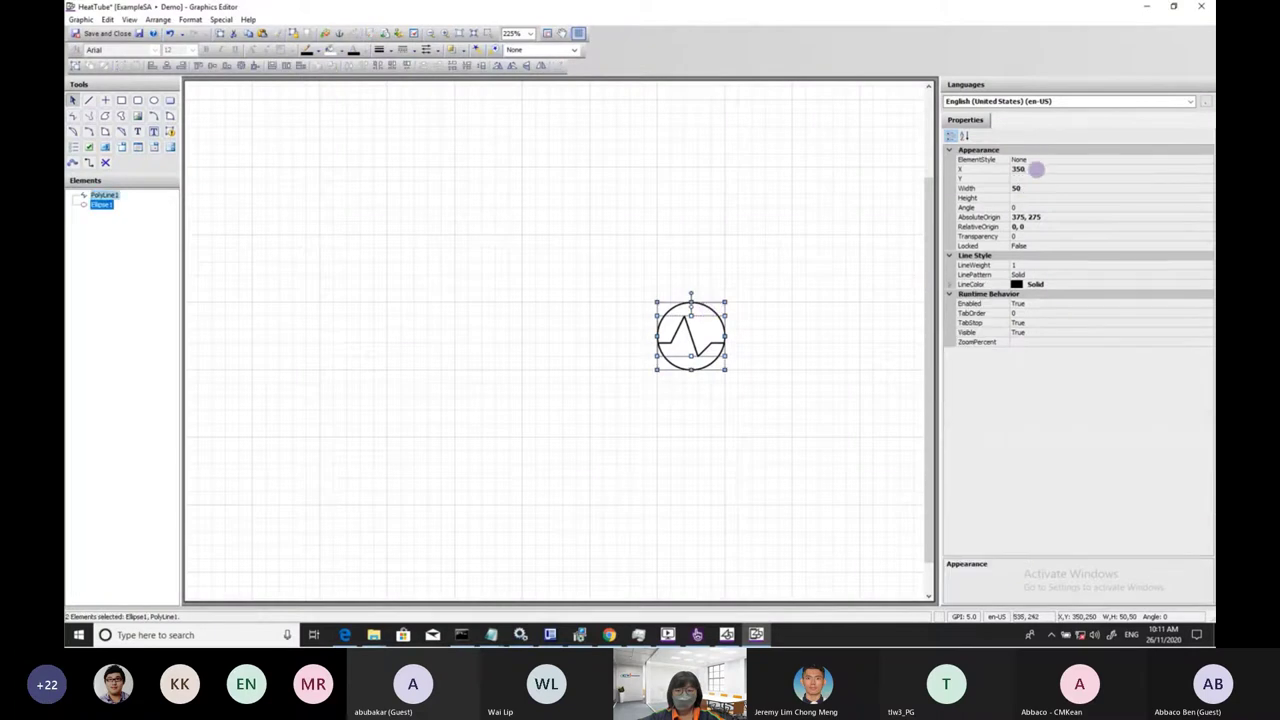
left_click(1040, 160)
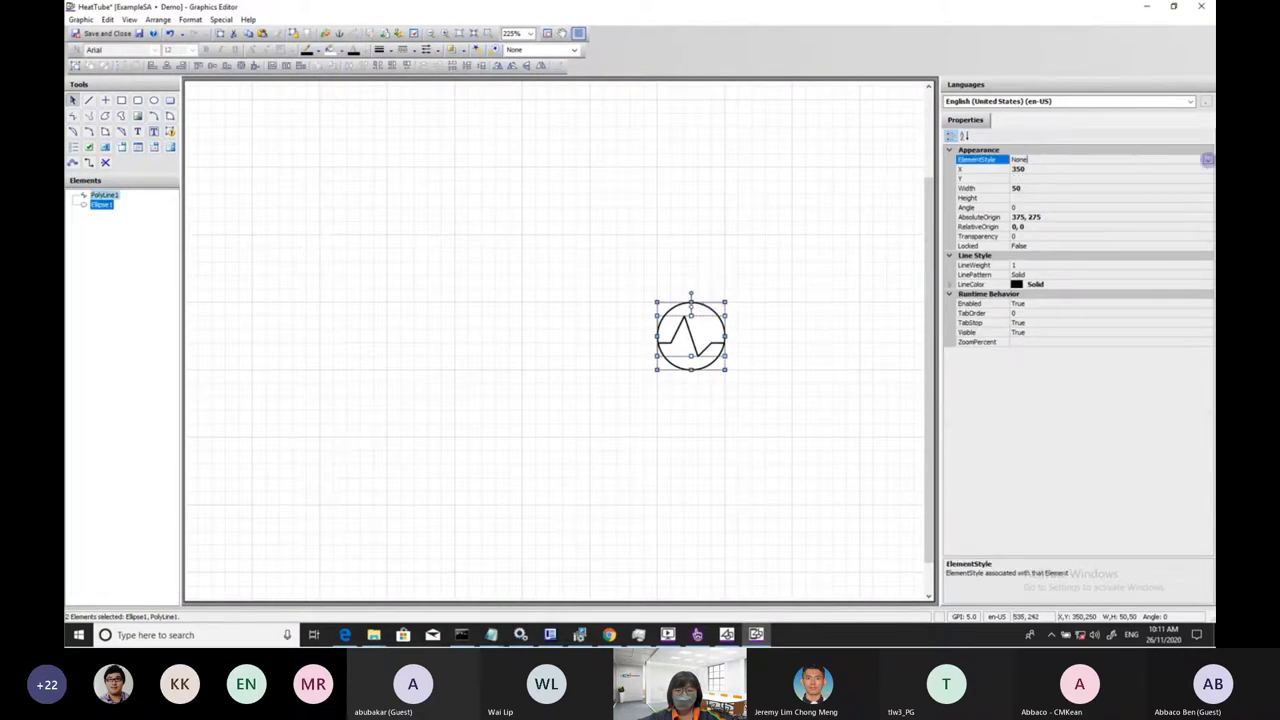
left_click(1208, 160)
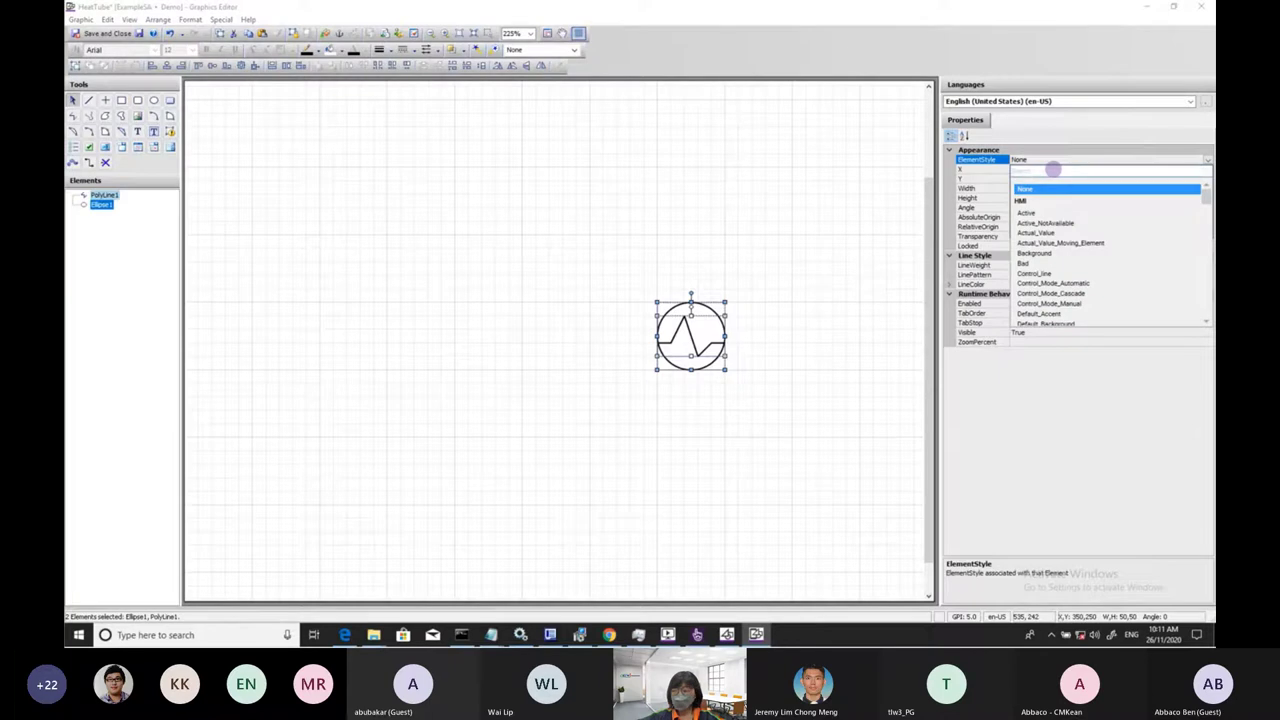
type("Non")
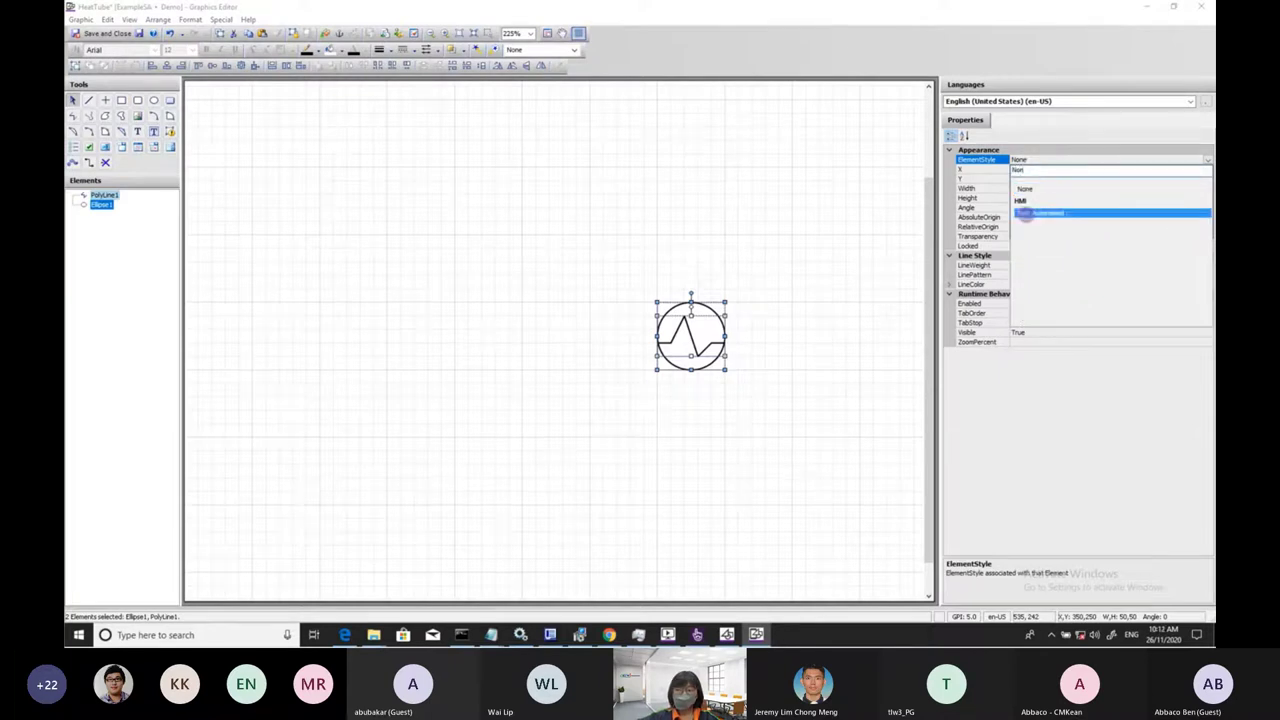
left_click(1040, 212)
left_click(778, 298)
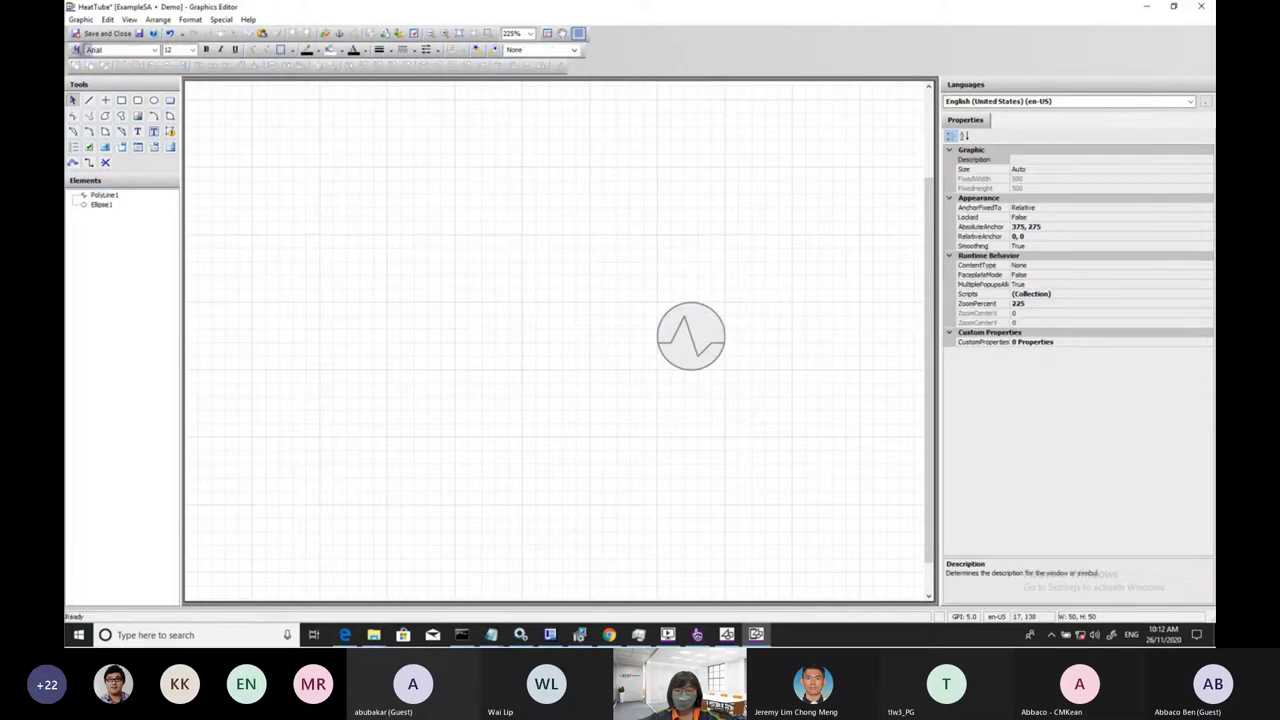
left_click(86, 34)
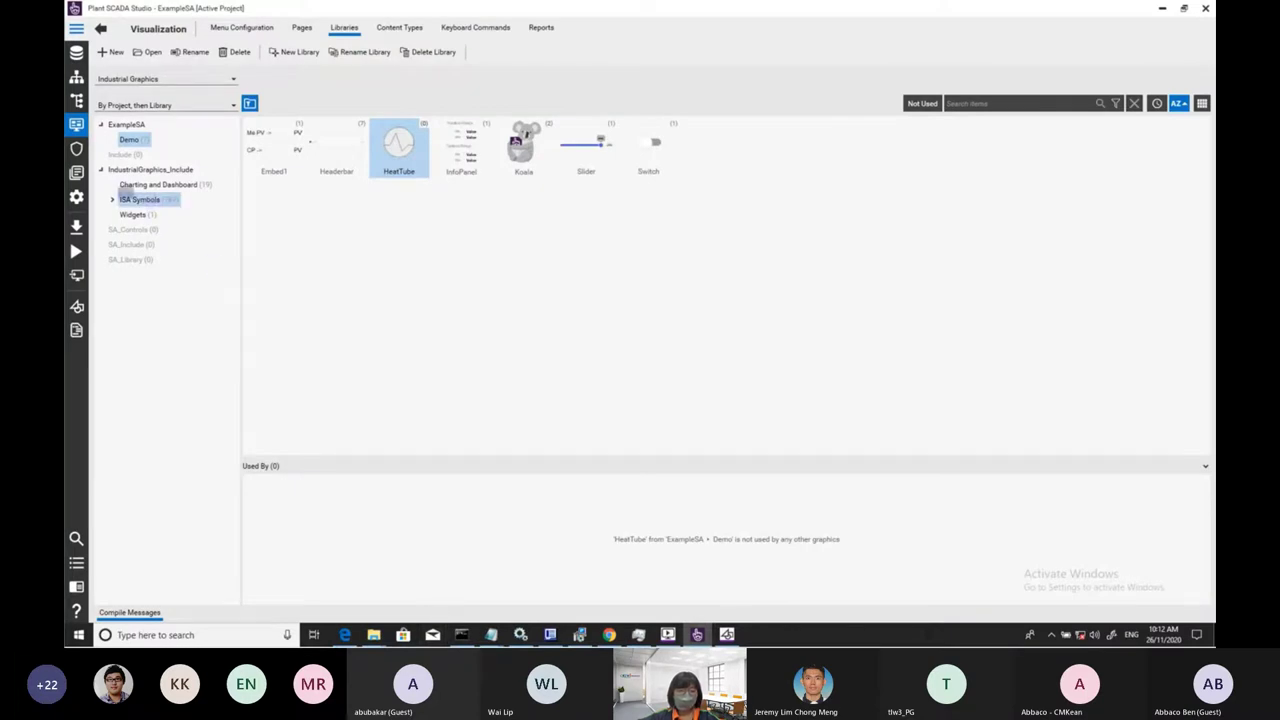
- Look through the supplied symbols in the ISA Symbols and the Charting and Dashboard libraries
left_click(148, 200)
left_click(112, 200)
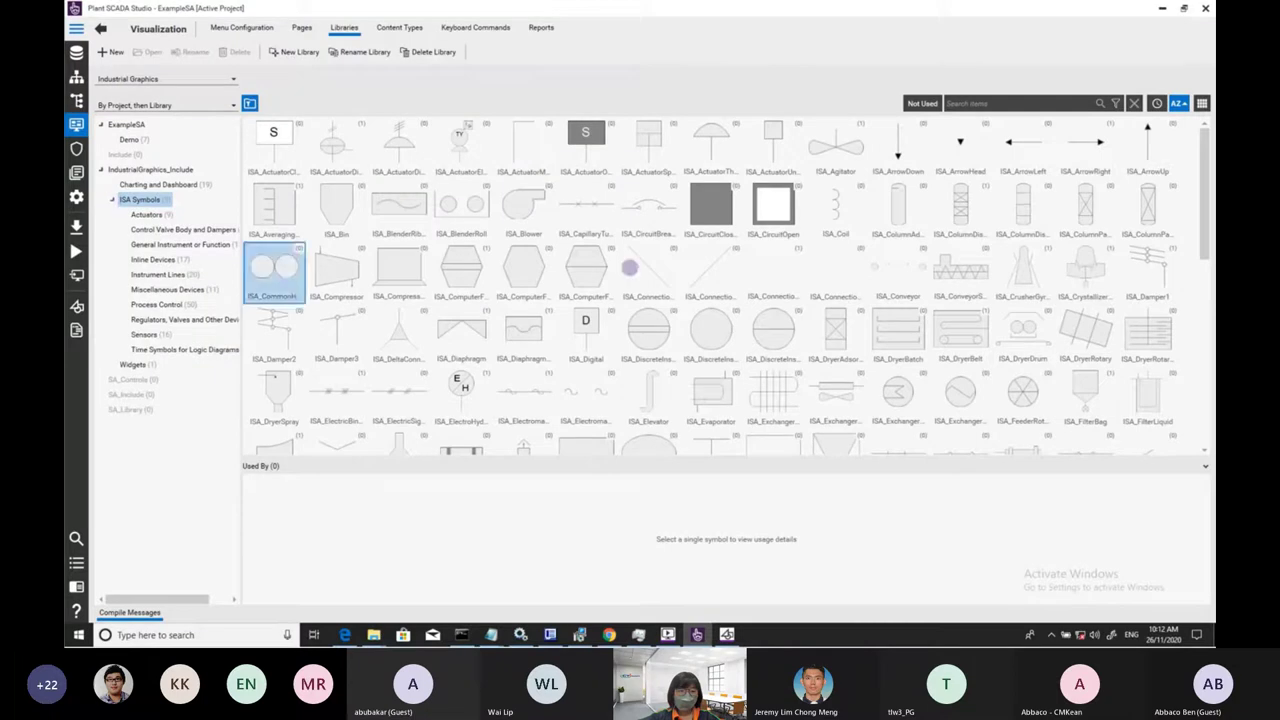
scroll(1210, 260, "down", 3)
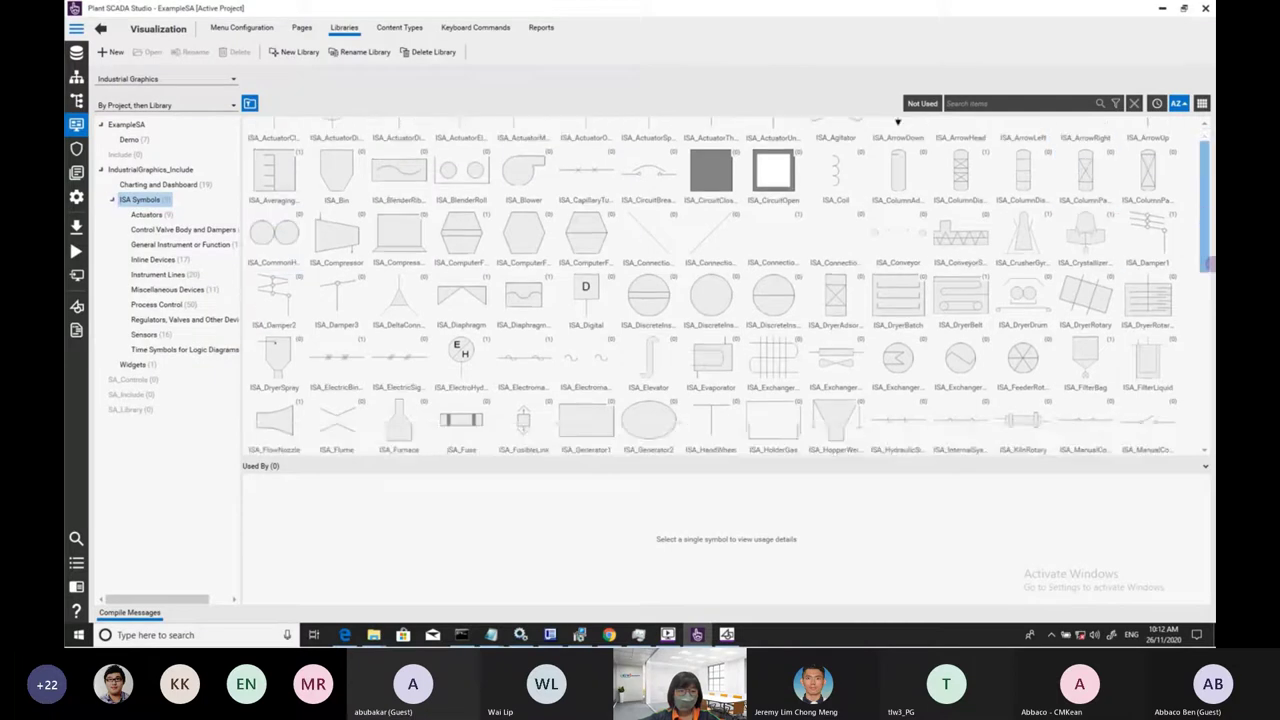
scroll(1211, 339, "down", 2)
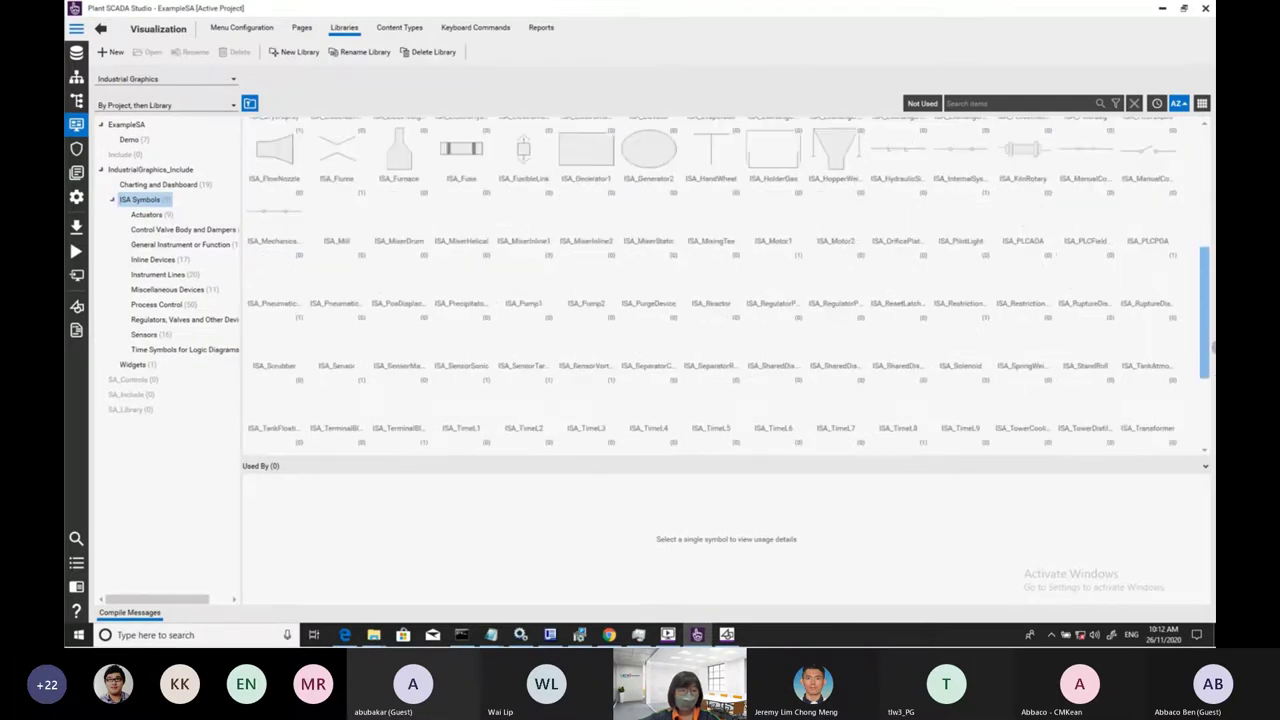
left_click(140, 184)
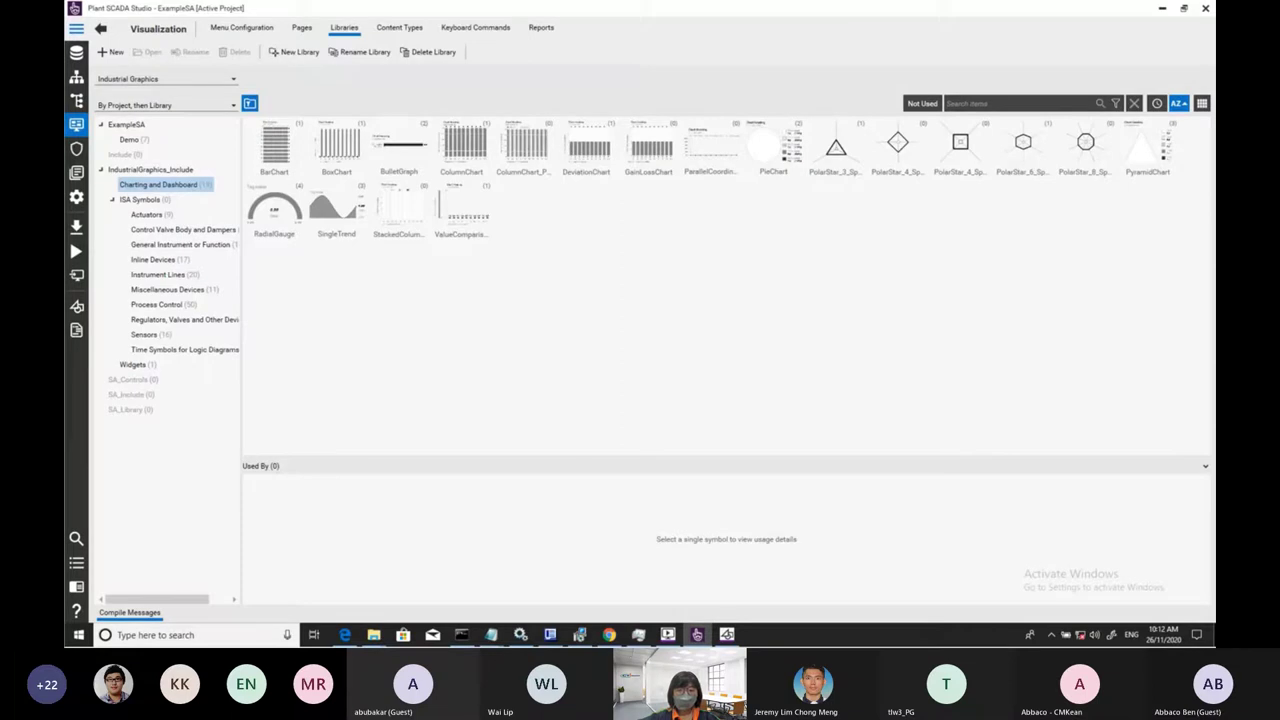
key("alt+Tab")
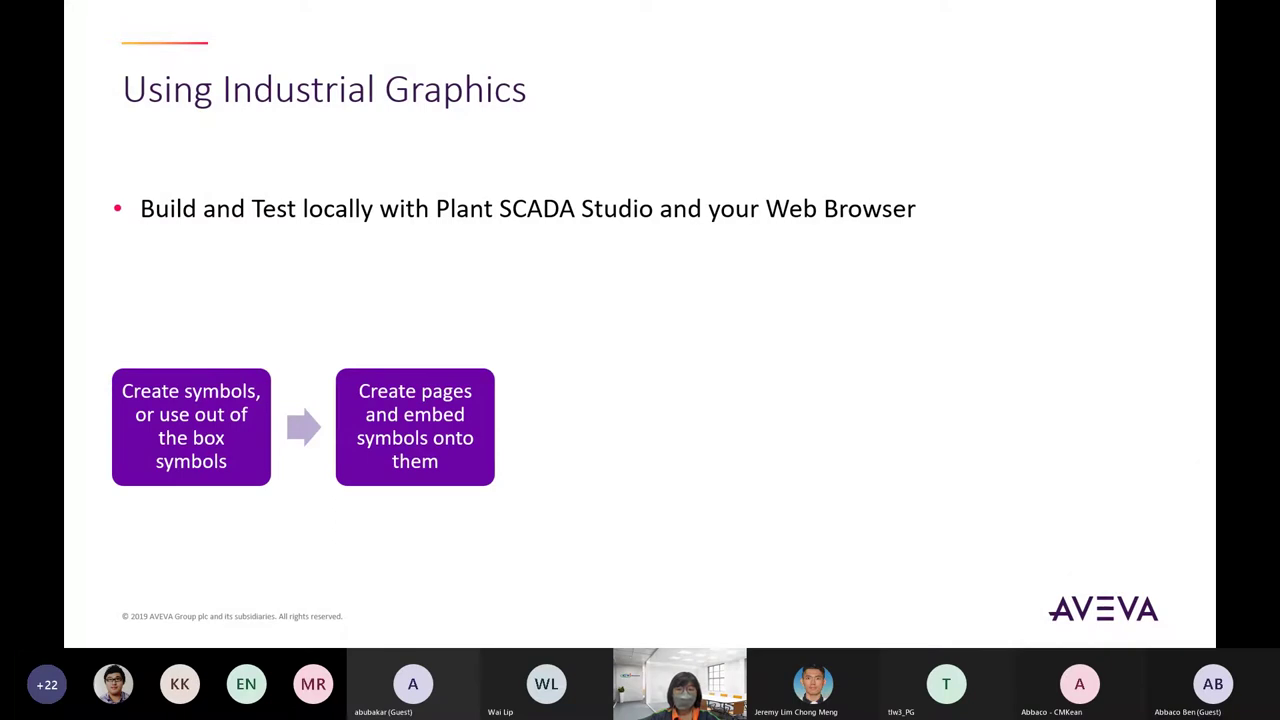
key("alt+Tab")
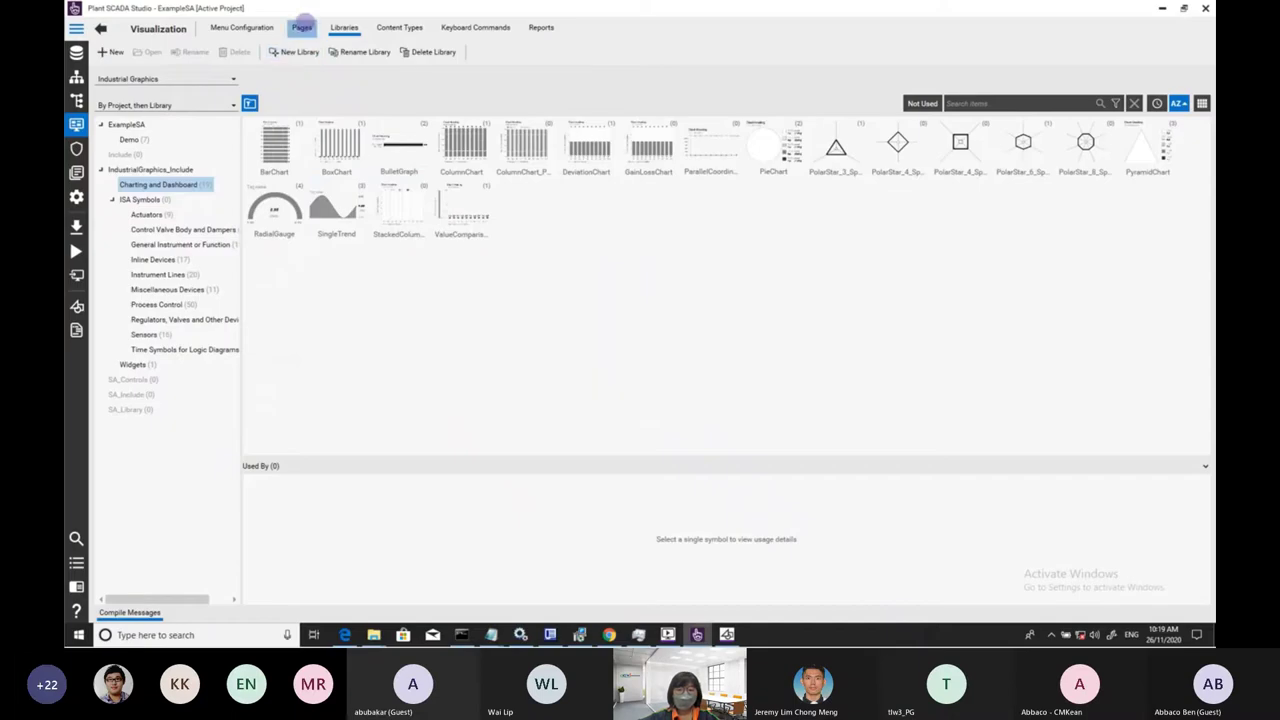
- Create a new Industrial Graphics page named MyPage in the ExampleSA project at 1920 x 1080 px
left_click(302, 27)
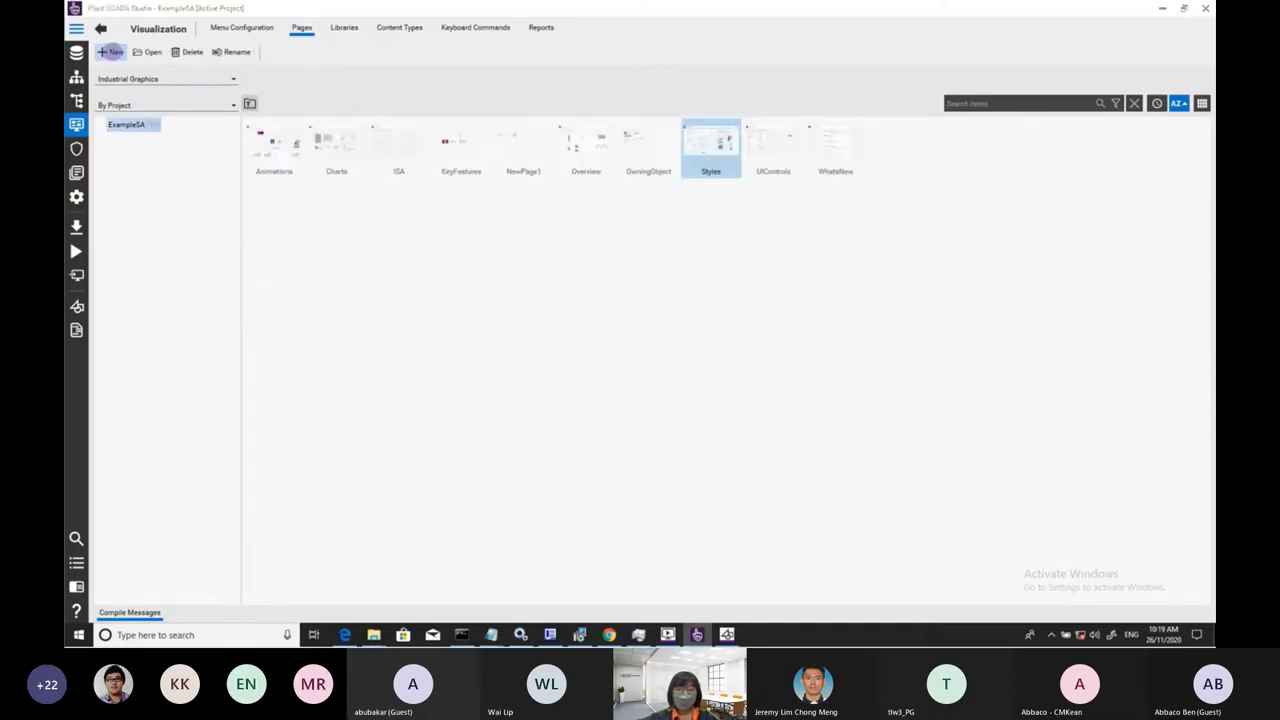
left_click(110, 51)
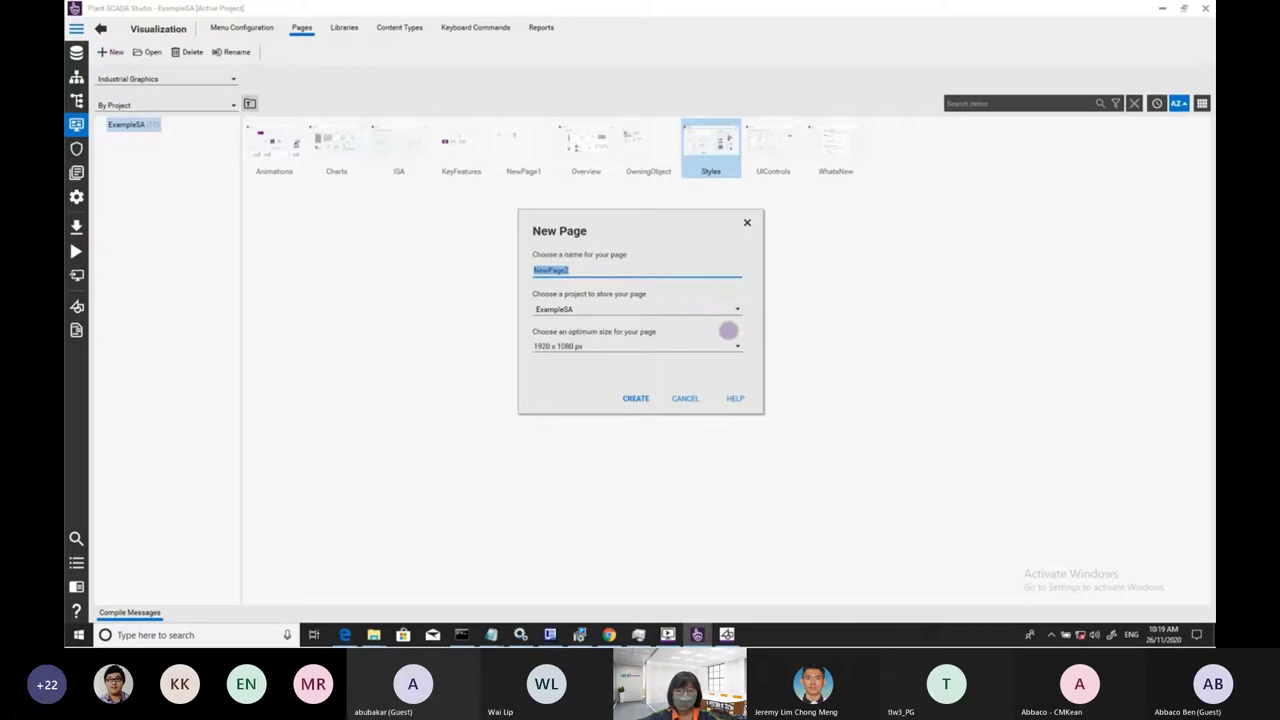
type("MyPage")
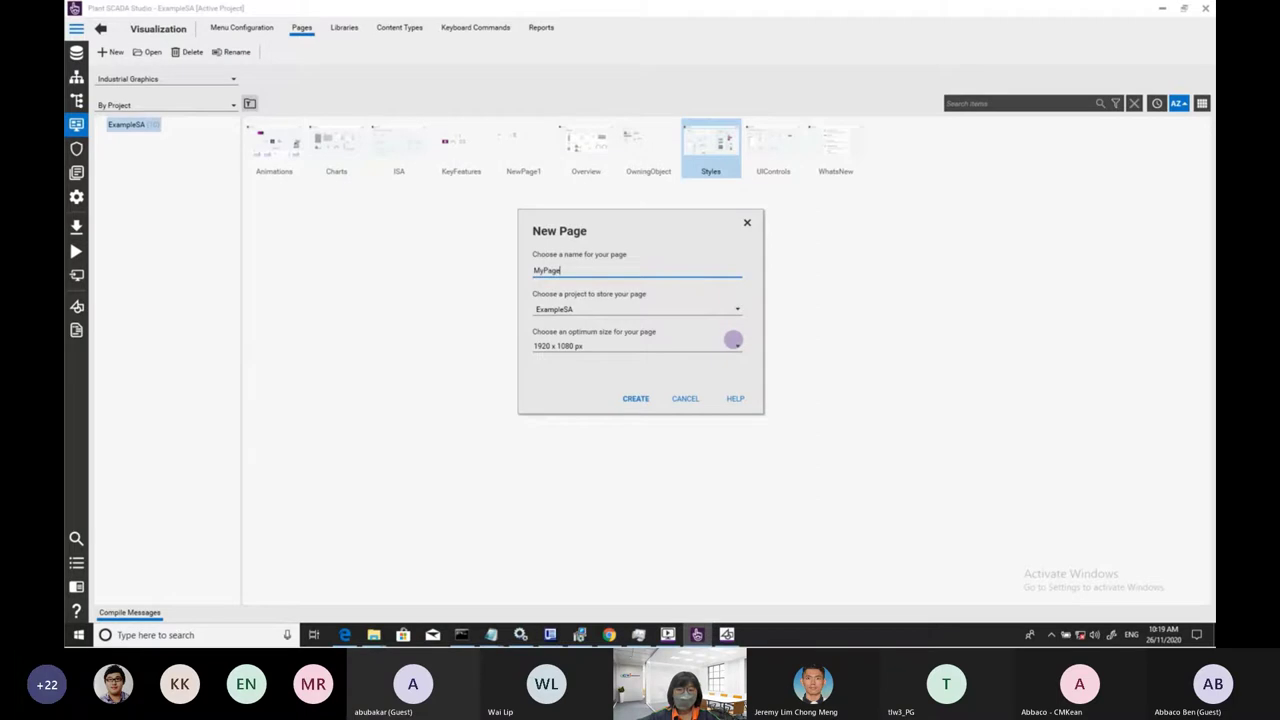
left_click(734, 344)
left_click(735, 345)
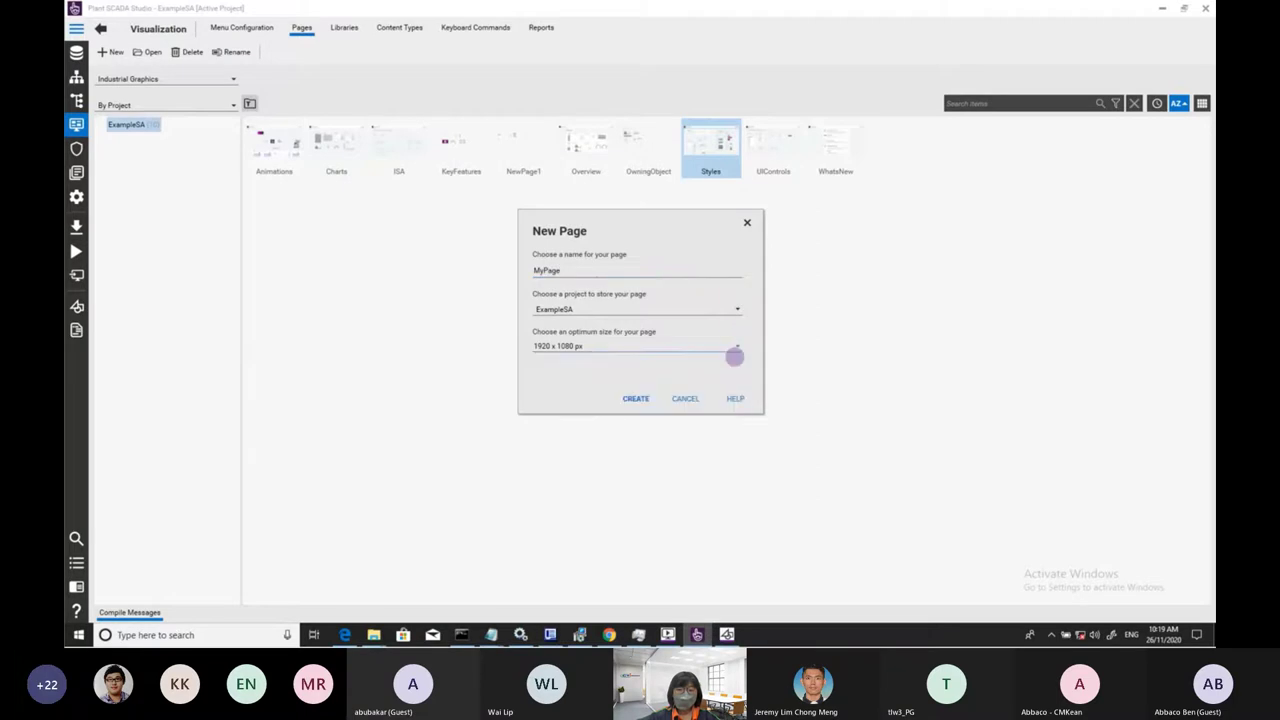
left_click(617, 399)
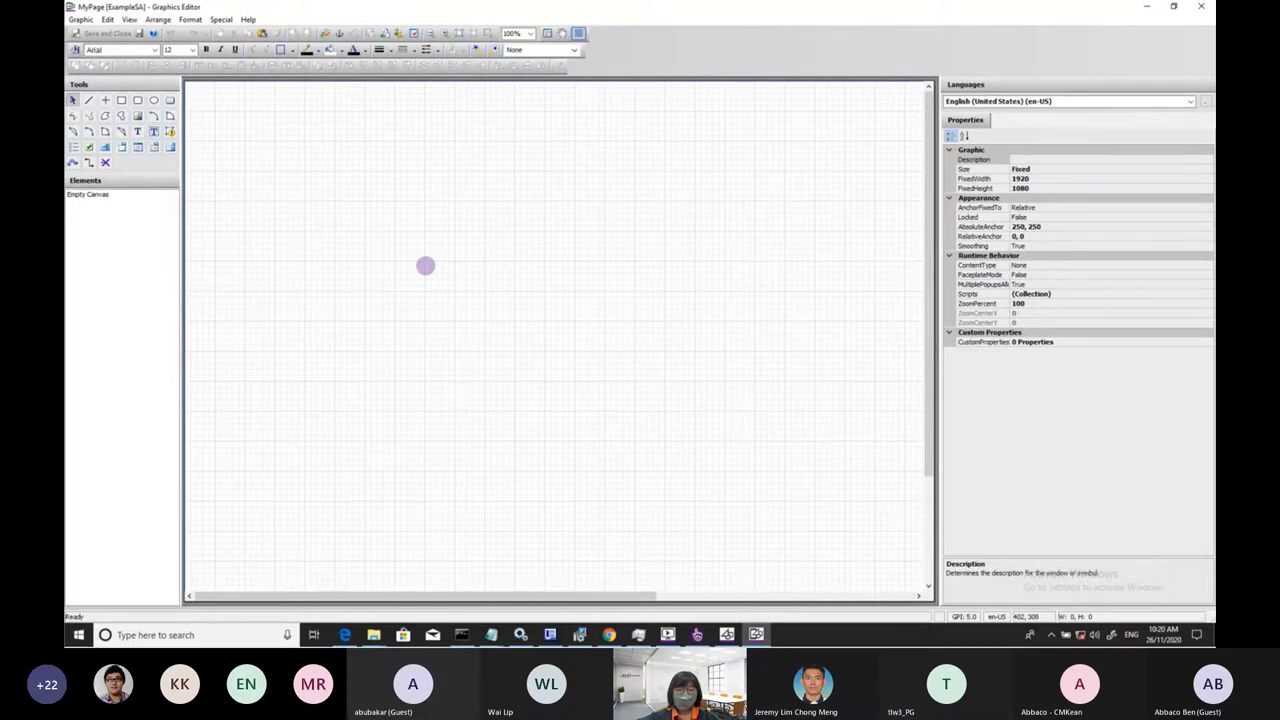
- Embed the HeatTube symbol from the Demo library on the page at about X 400, Y 430
left_click(356, 213)
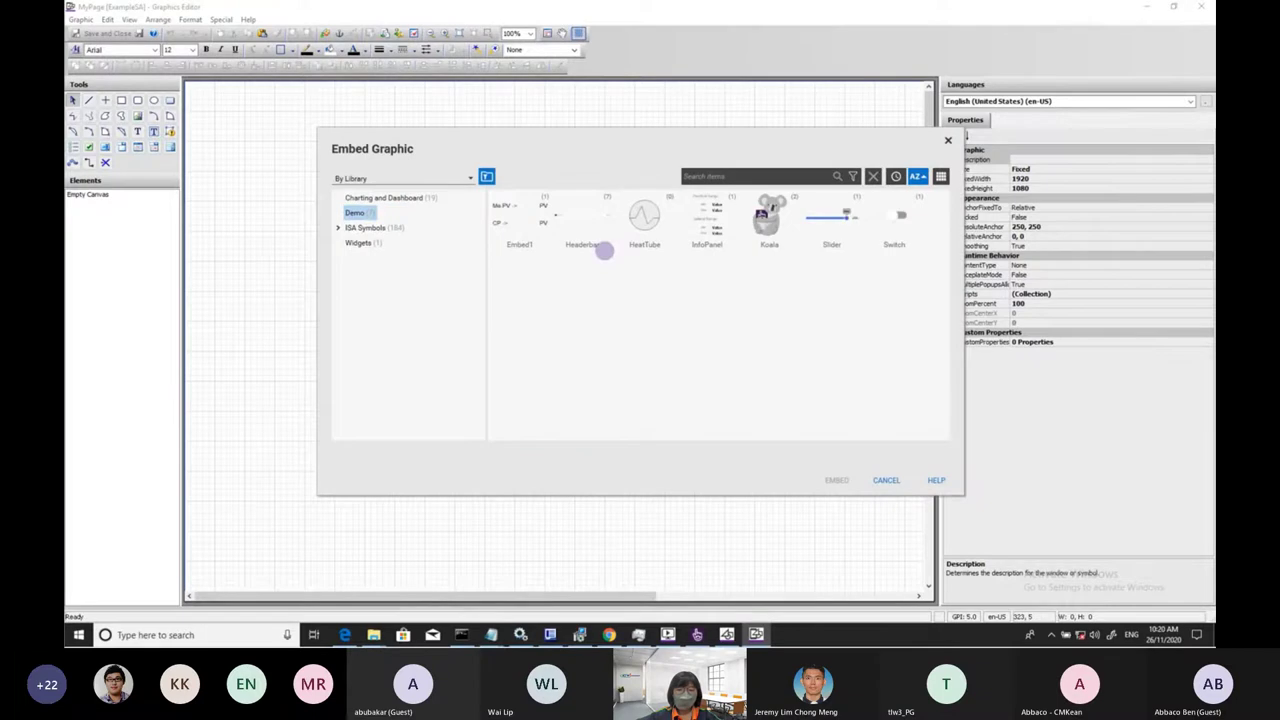
left_click(636, 222)
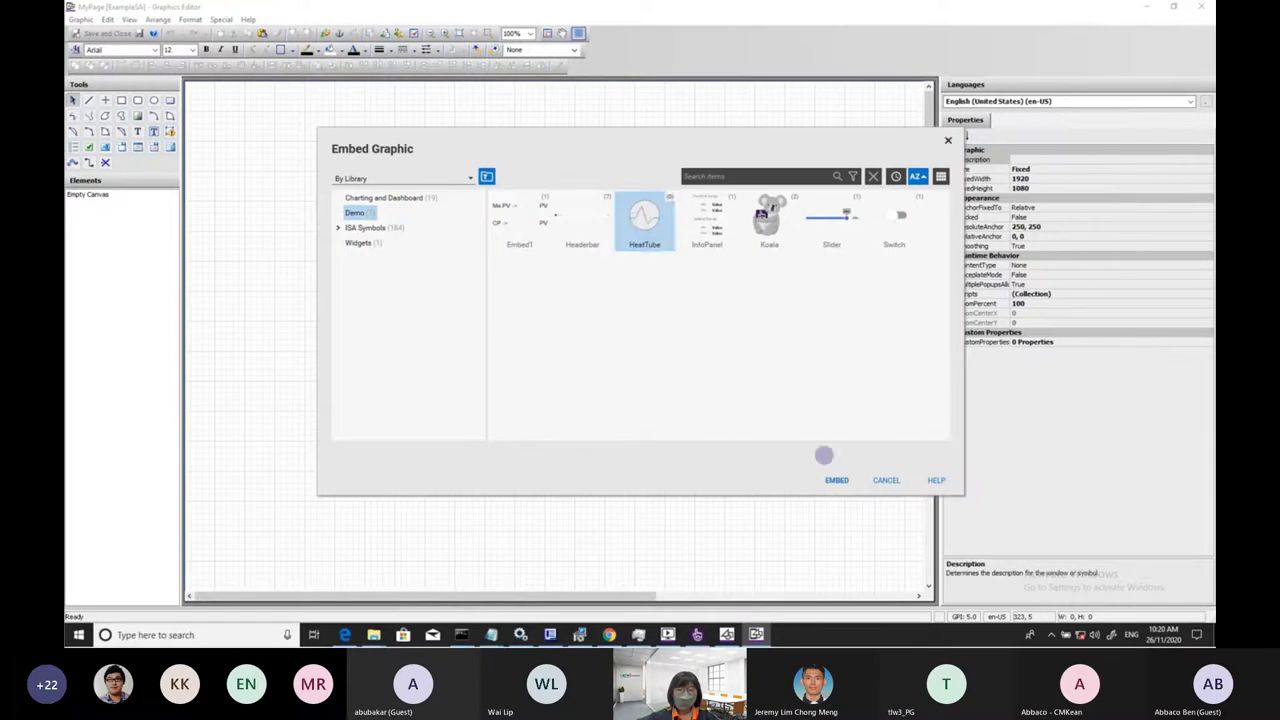
left_click(836, 480)
left_click(427, 344)
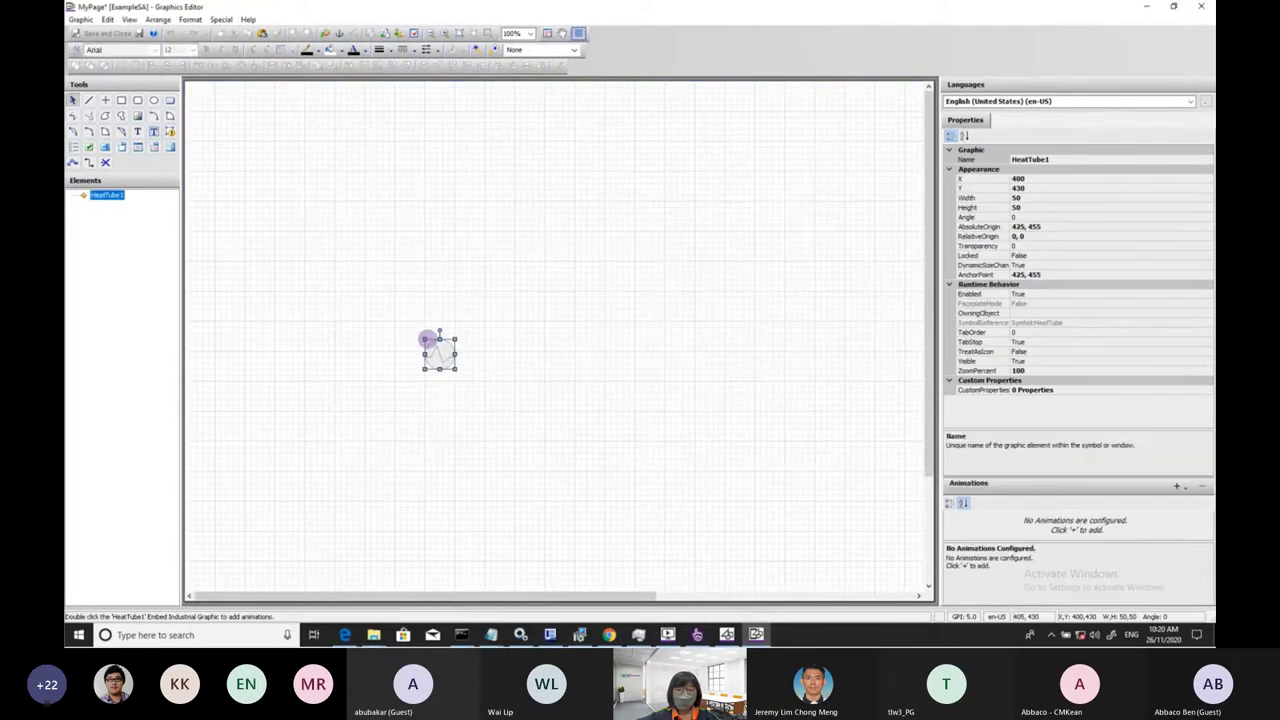
- Find the ISA_Pump1 symbol with the search text "pum" and embed it left of the heat tube at about X 260, Y 460
left_click(325, 35)
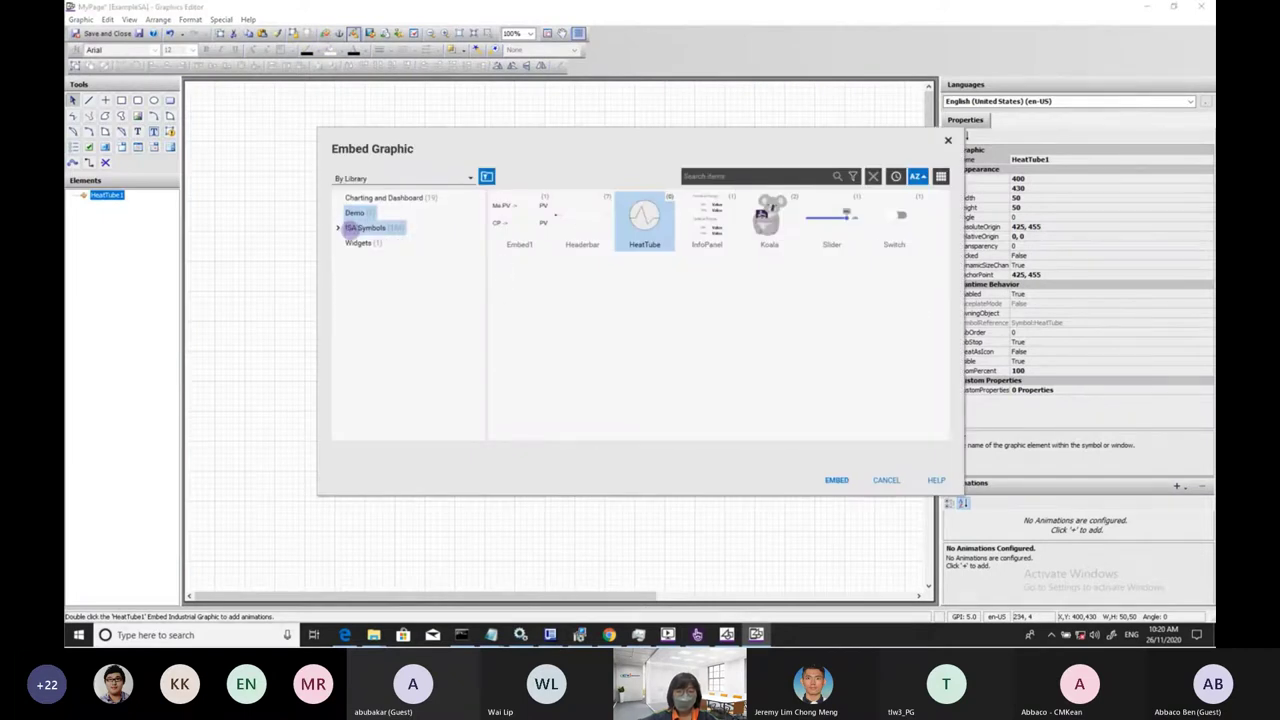
left_click(741, 176)
type("pum")
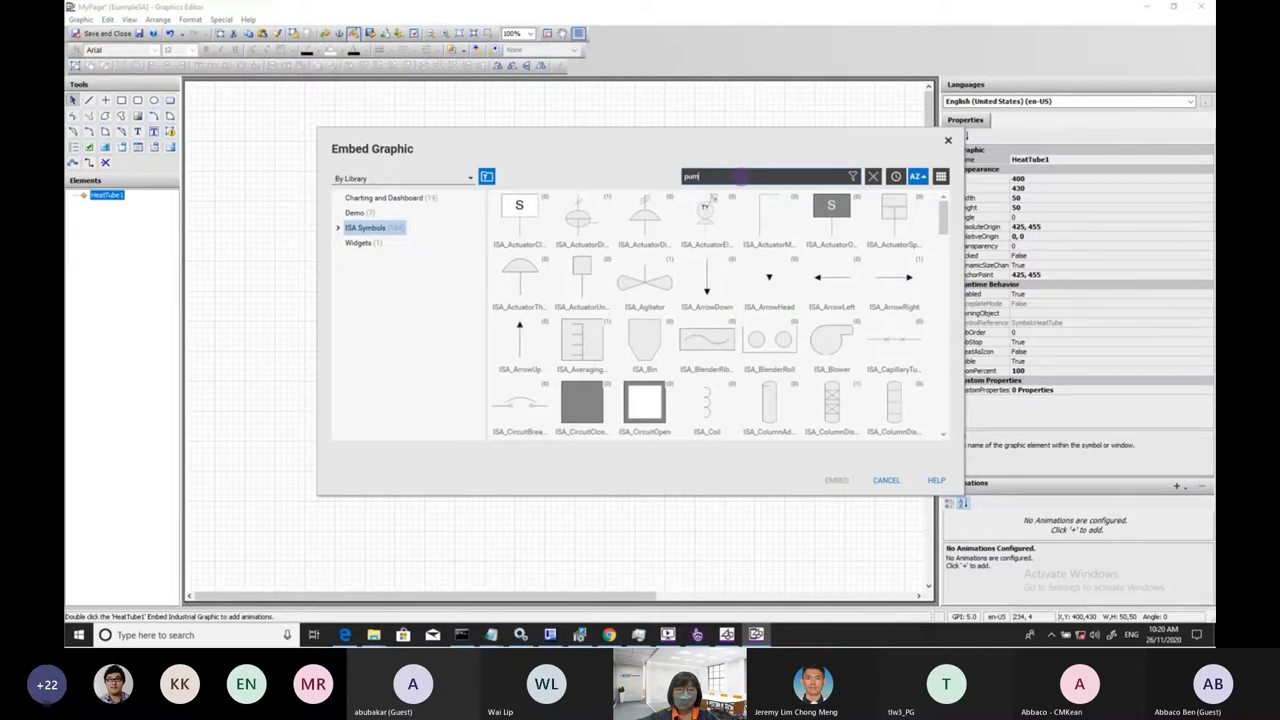
left_click(514, 230)
left_click(834, 479)
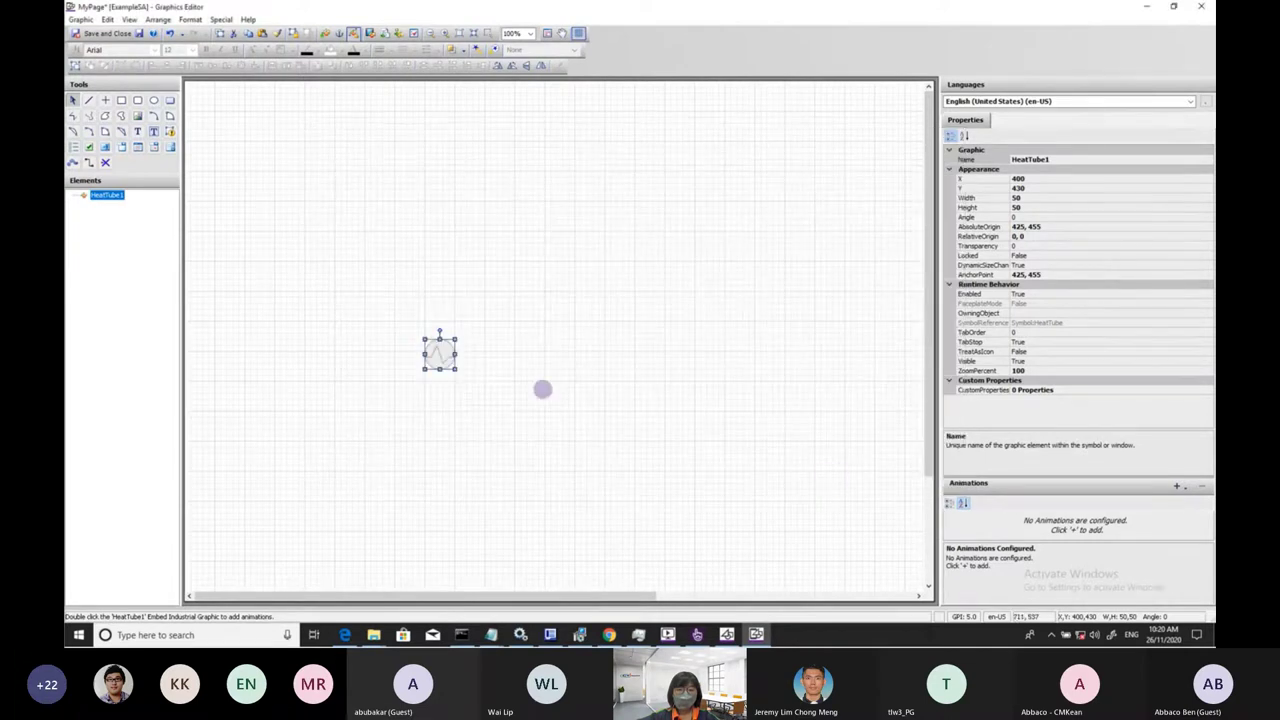
left_click(340, 355)
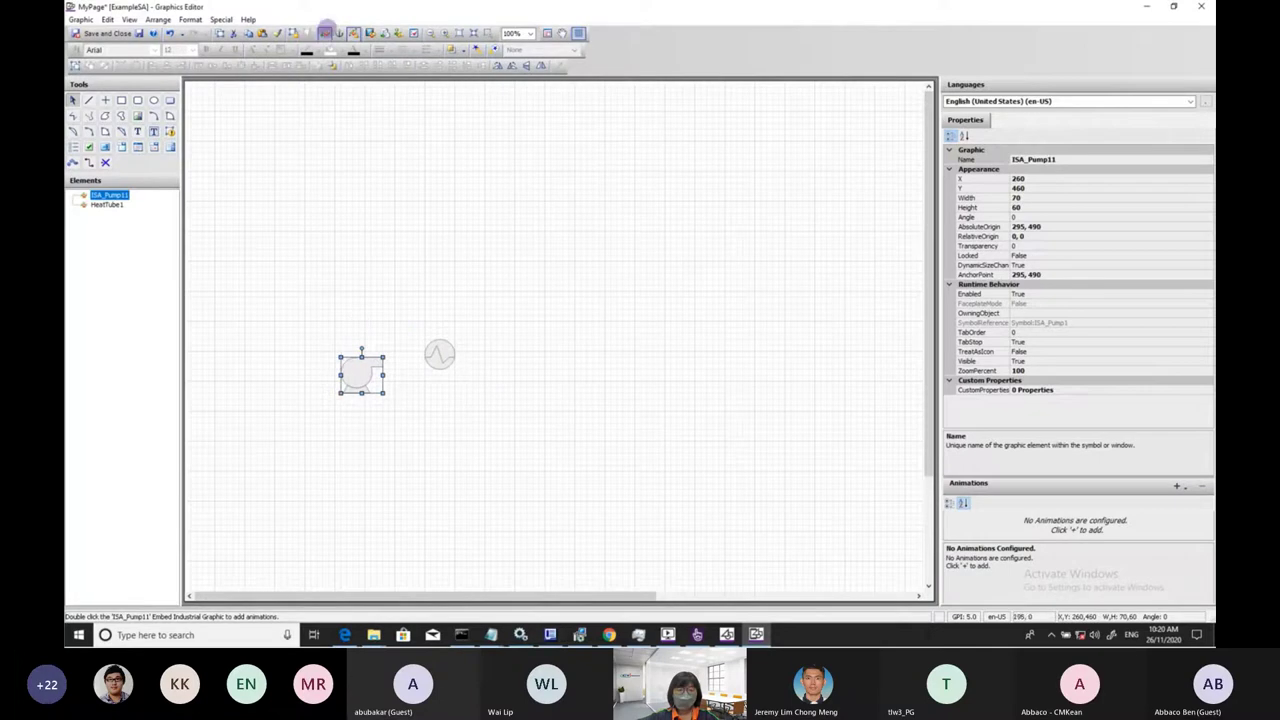
- Search the ISA Symbols for "val" and embed the two-way fail-closed valve below and to the right of the heat tube
left_click(325, 33)
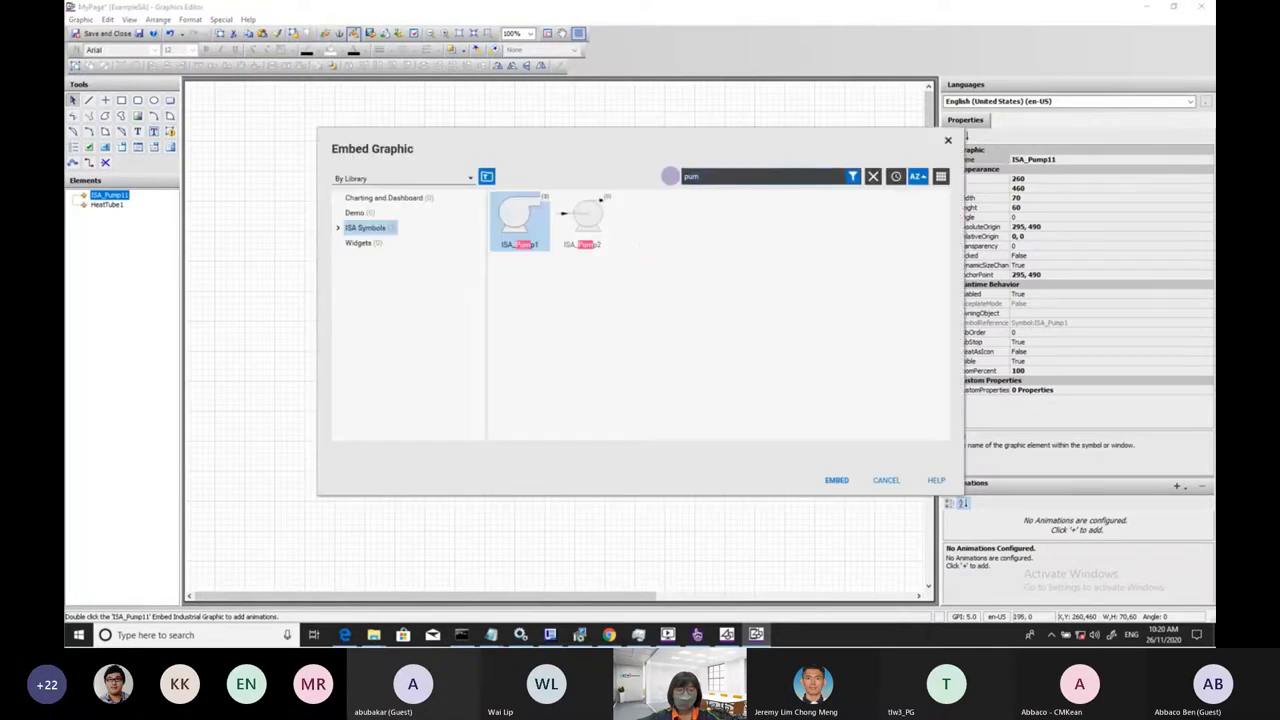
key("BackSpace")
key("BackSpace")
key("BackSpace")
type("val")
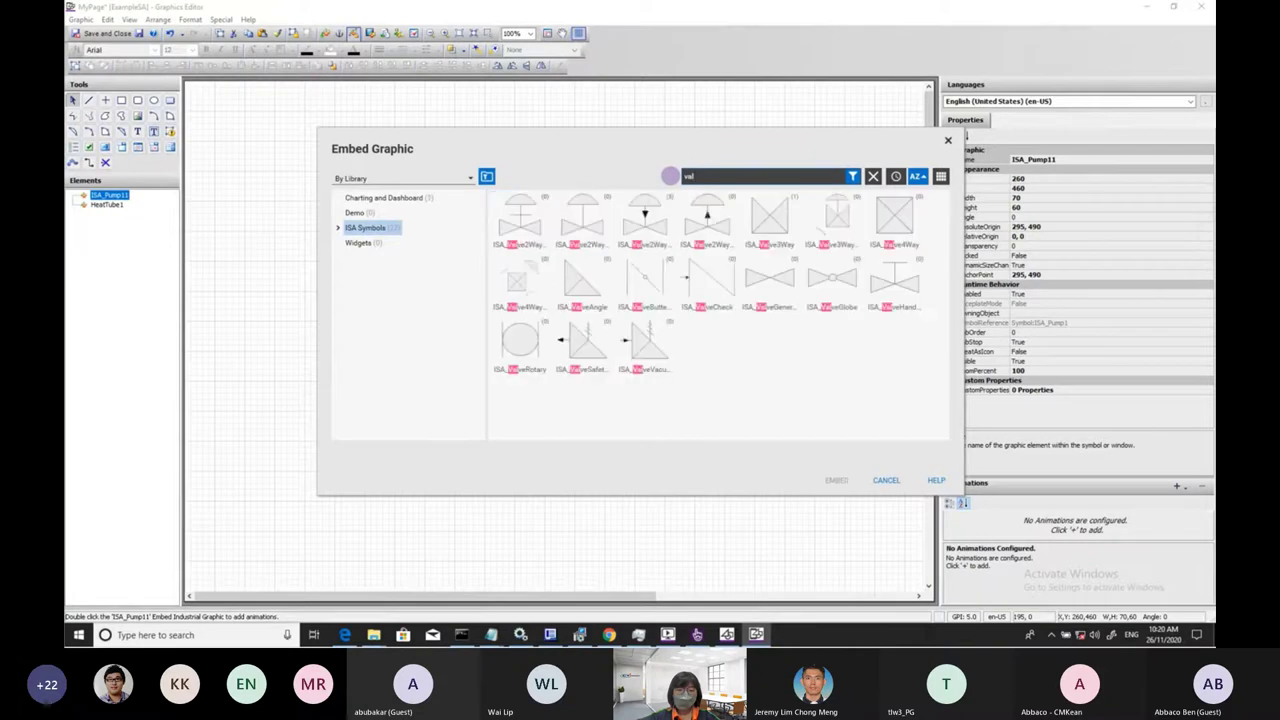
left_click(644, 214)
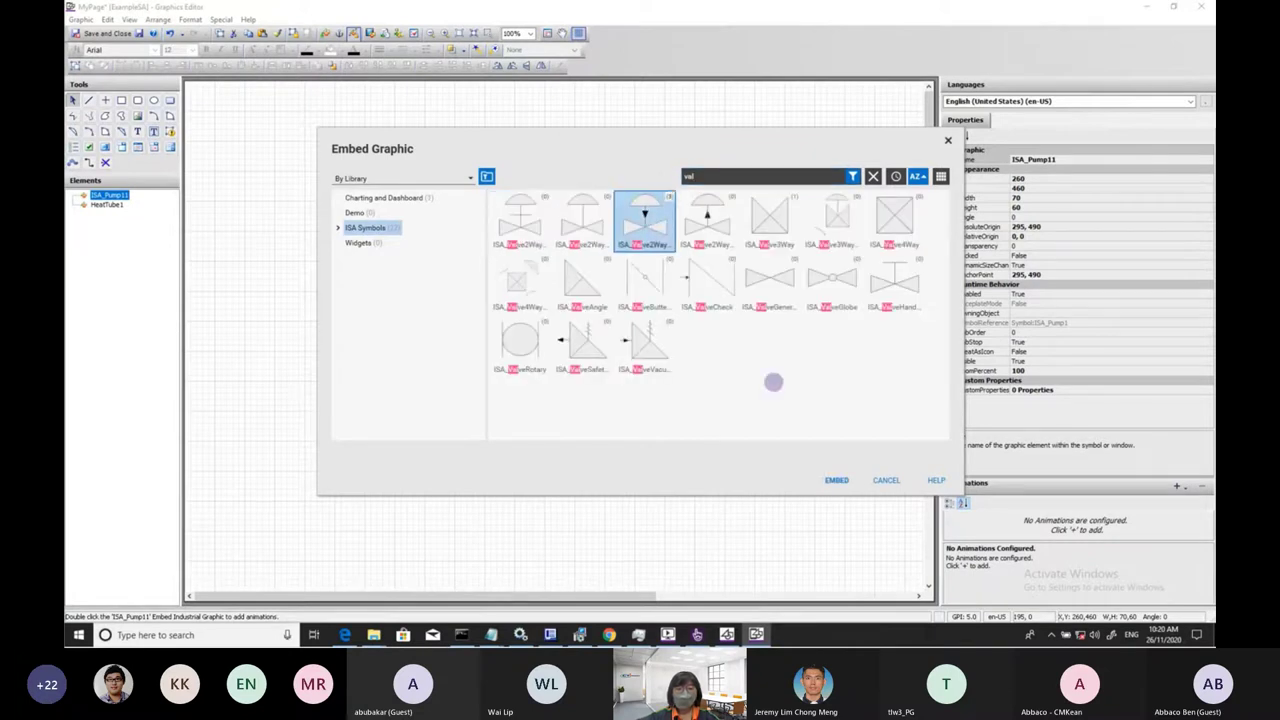
left_click(836, 480)
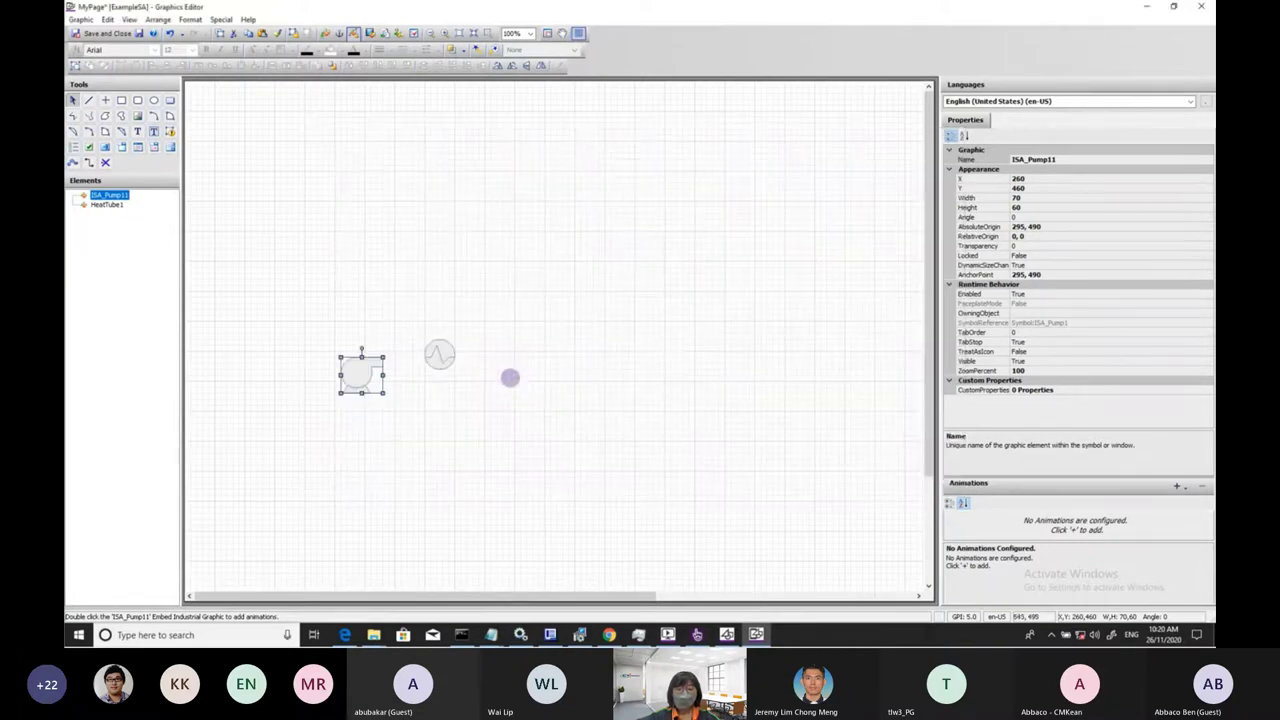
left_click(502, 410)
- Move the heat tube to the right and place the valve between it and the pump at about X 440, Y 450
left_click(559, 383)
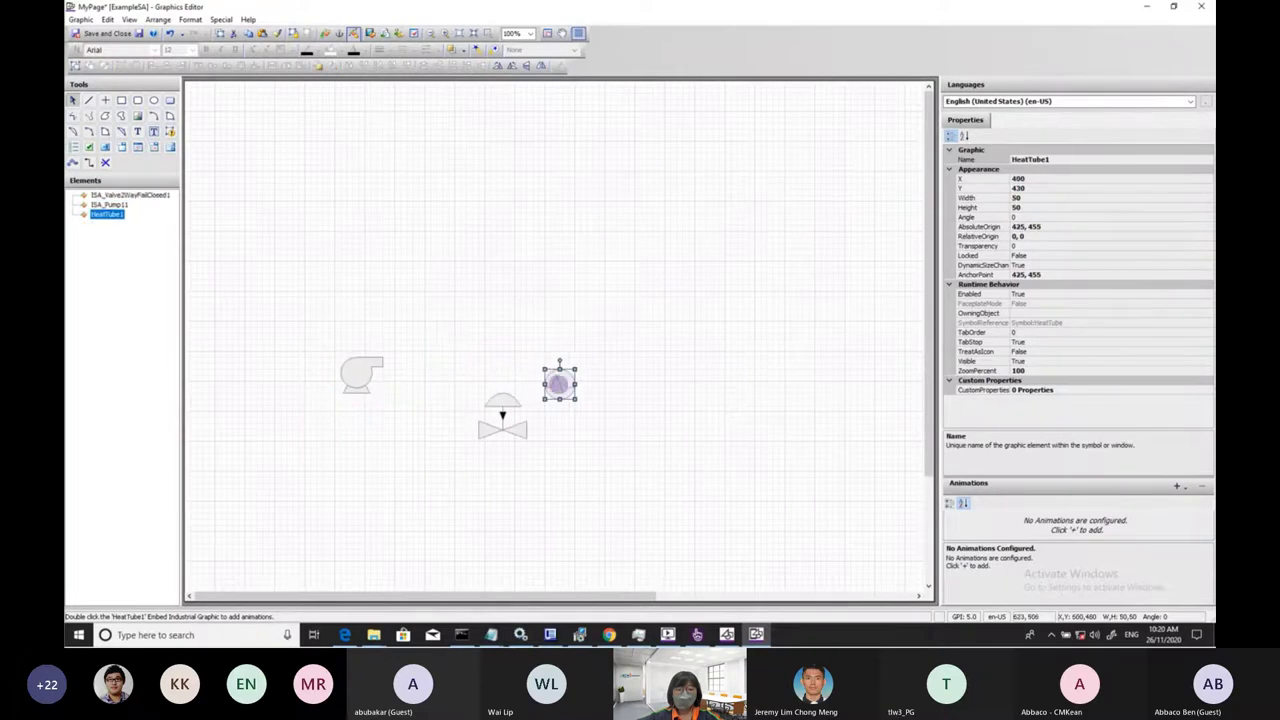
left_click_drag(517, 428, 487, 386)
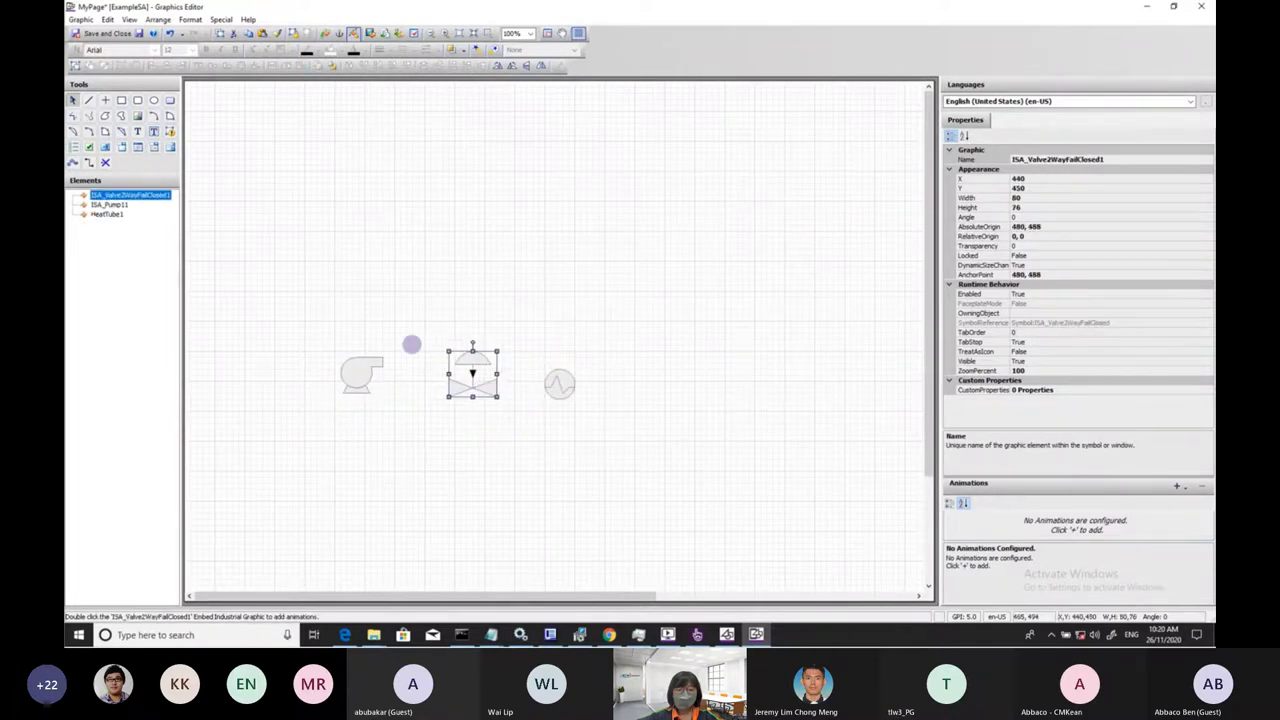
- Join the pump to the valve and the valve to the heat tube with angled connectors, and save the page
left_click(89, 162)
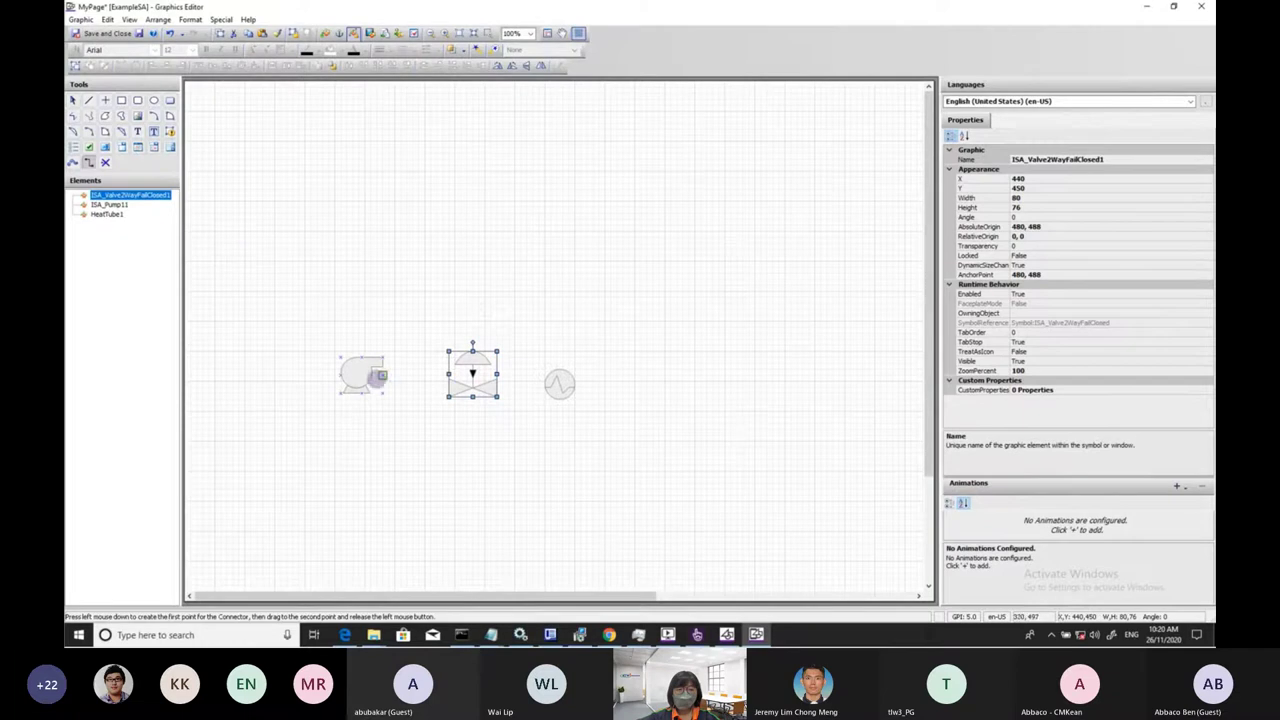
mouse_move(381, 373)
left_mouse_down()
mouse_move(460, 368)
mouse_move(450, 374)
left_mouse_up()
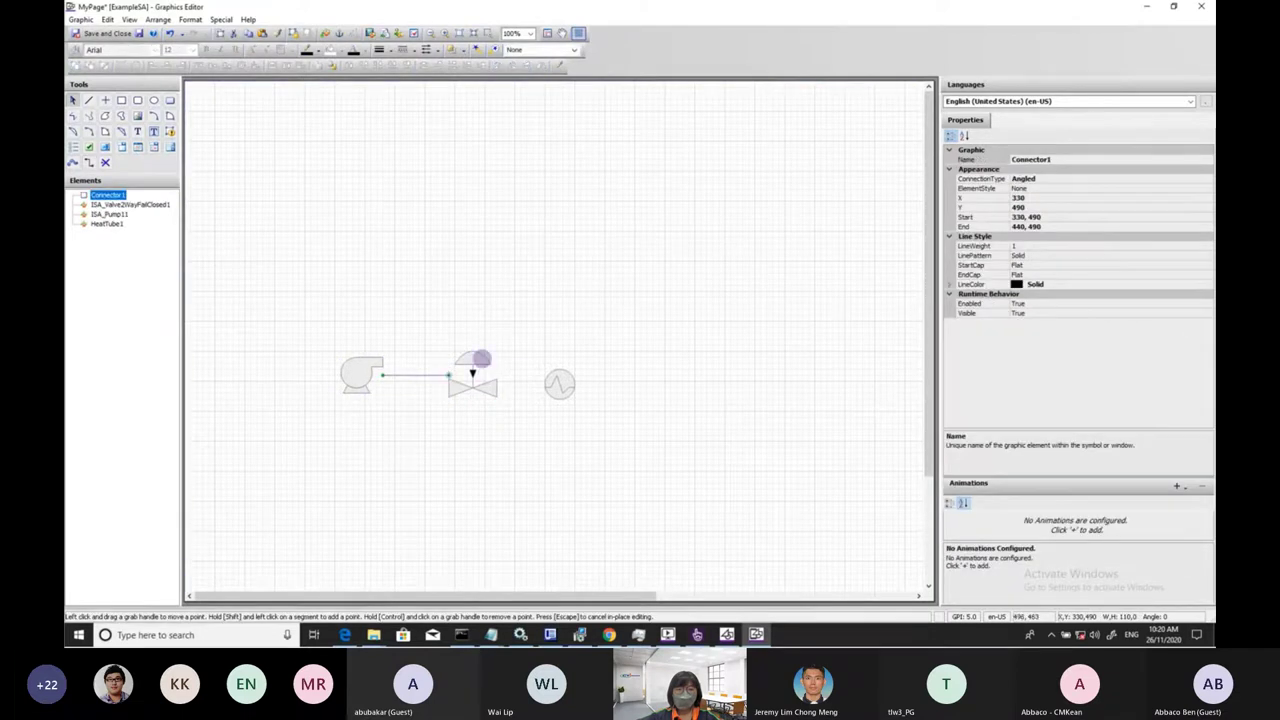
left_click(472, 362)
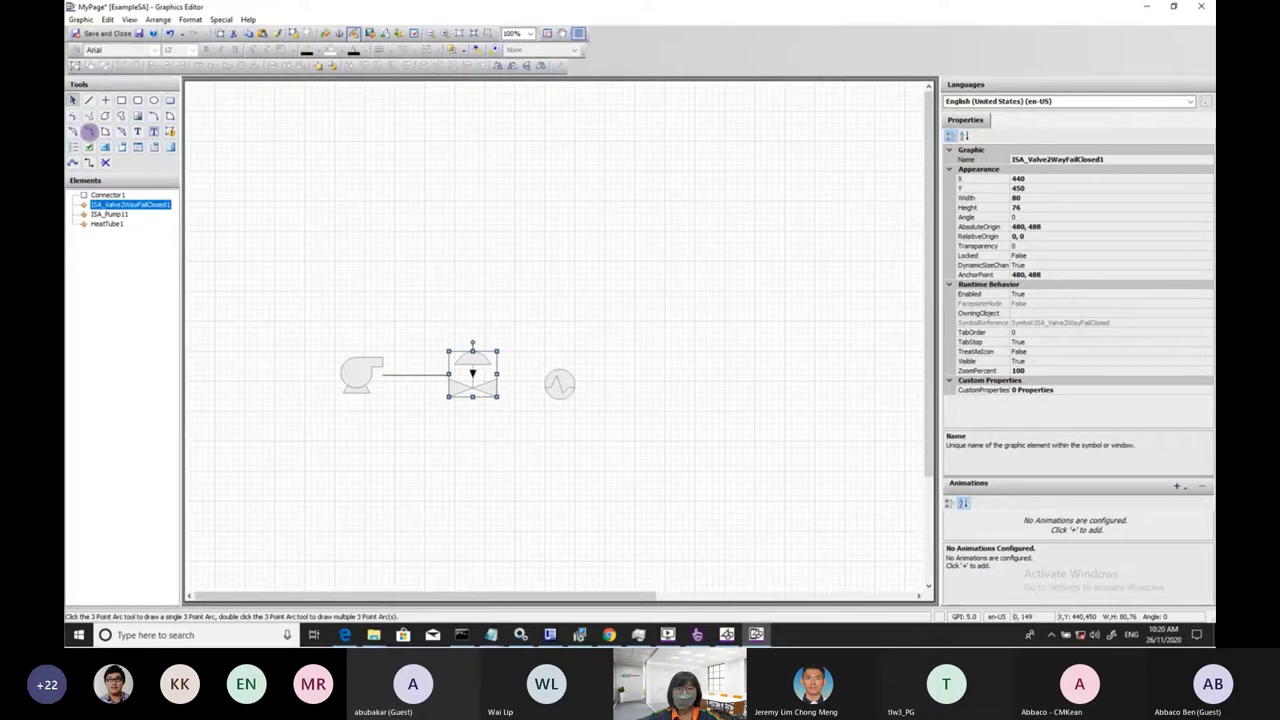
left_click(89, 162)
left_click_drag(494, 380, 546, 384)
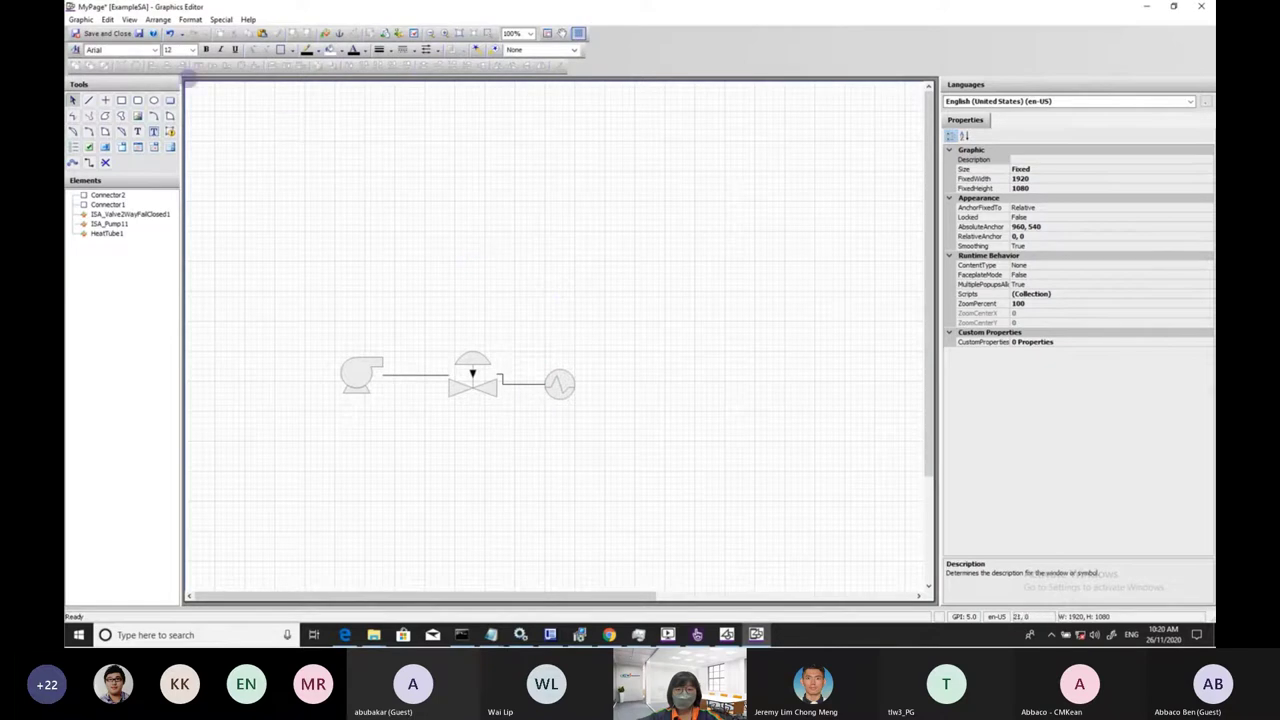
left_click(118, 33)
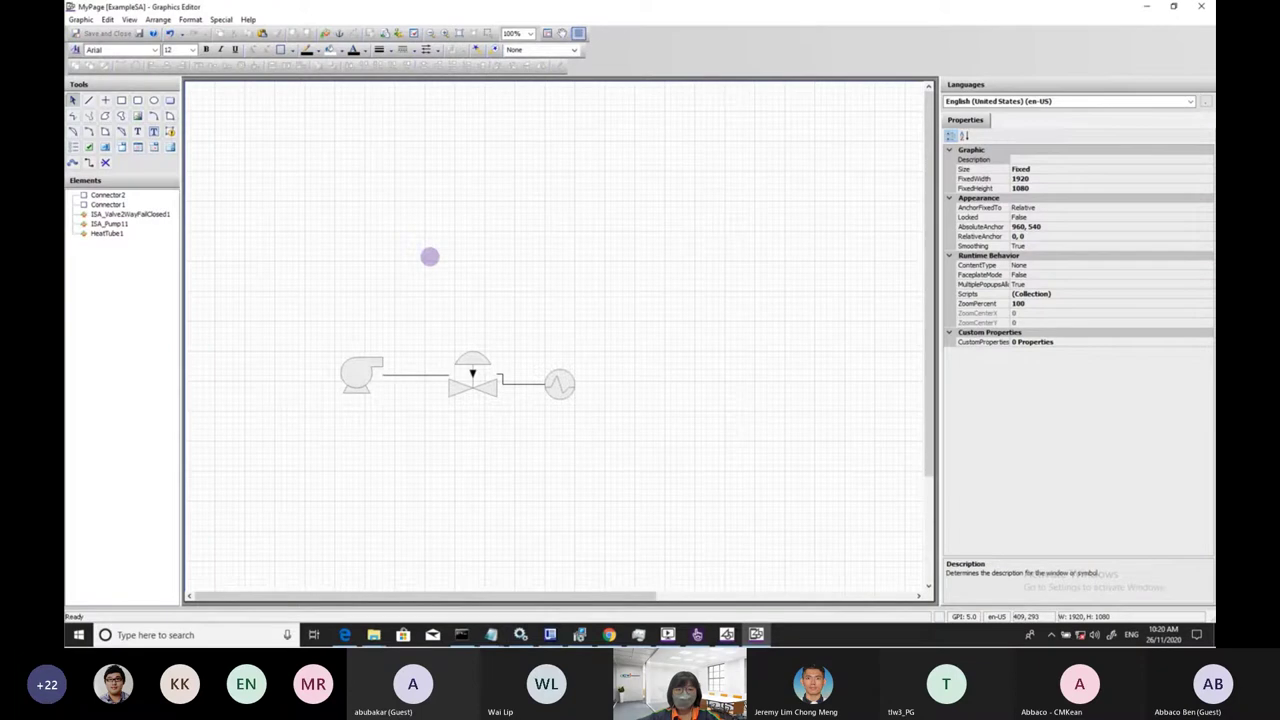
- Switch to Plant SCADA Studio and open the Industrial Graphics menu configuration for the ExampleSA project
key("alt+Tab")
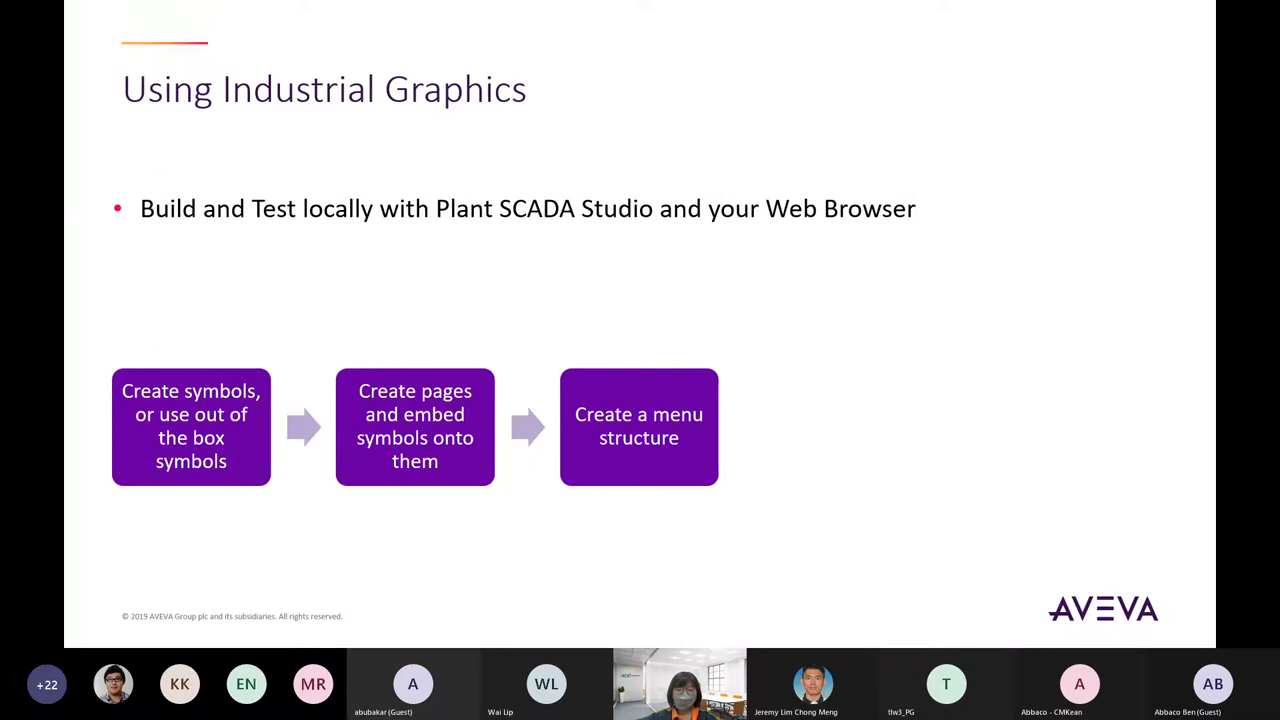
key("alt+Tab")
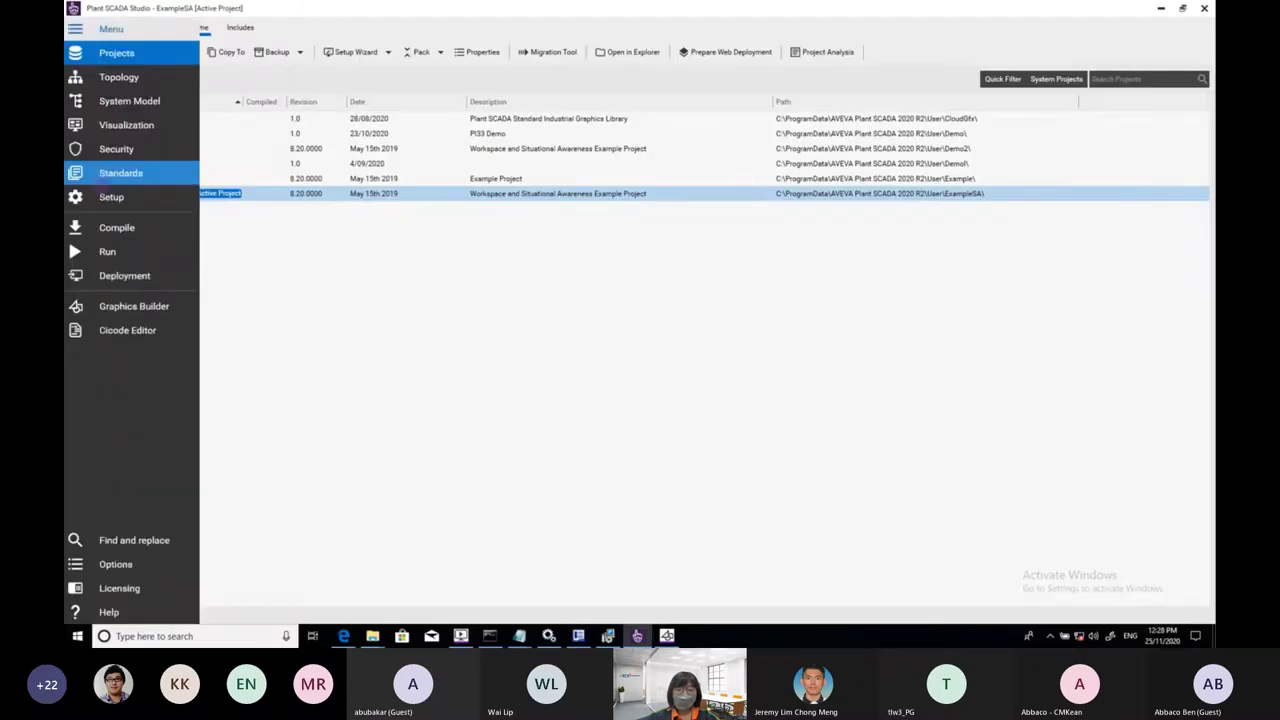
left_click(126, 124)
left_click(165, 78)
left_click(136, 105)
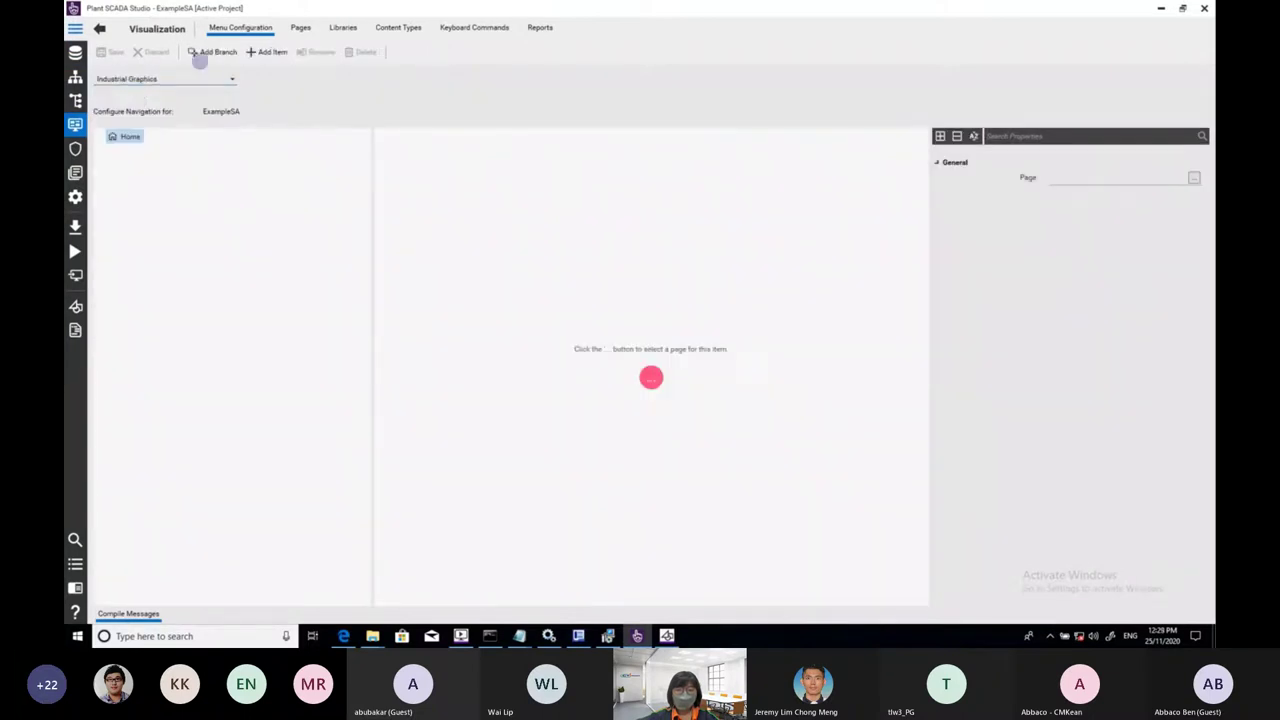
- Add a new branch named Content to the navigation menu
left_click(207, 51)
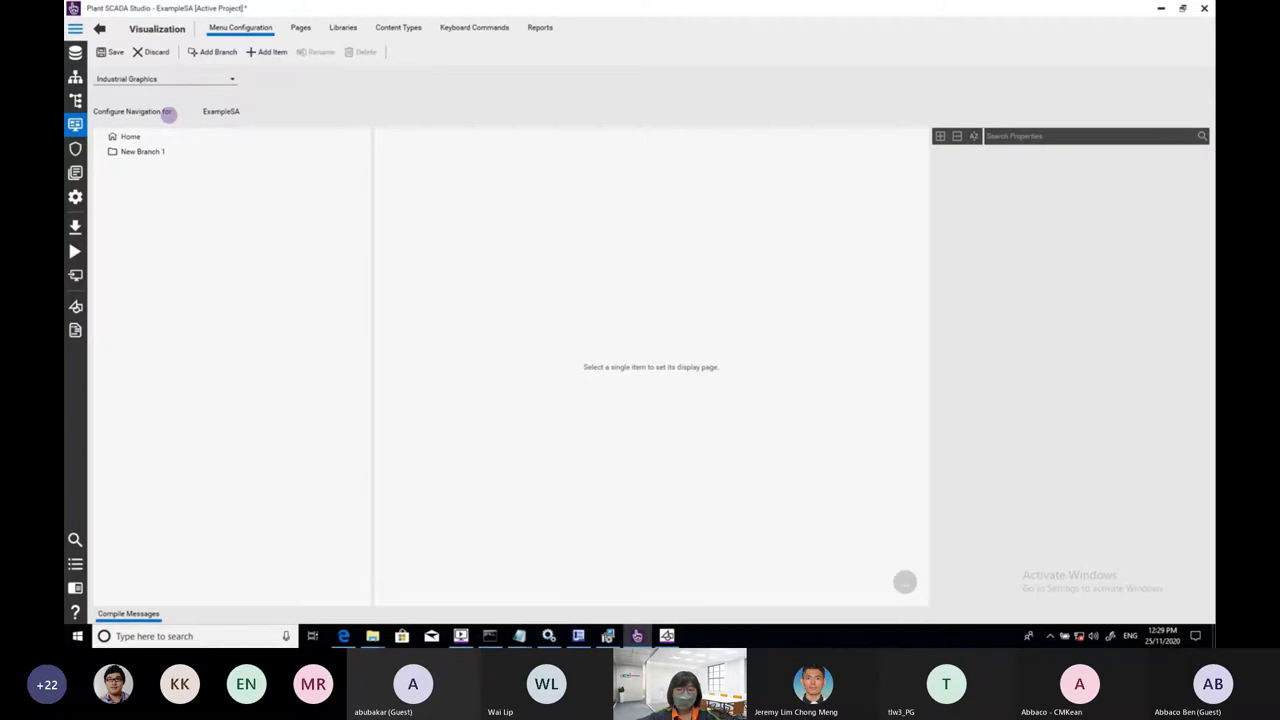
left_click(142, 151)
type("Content")
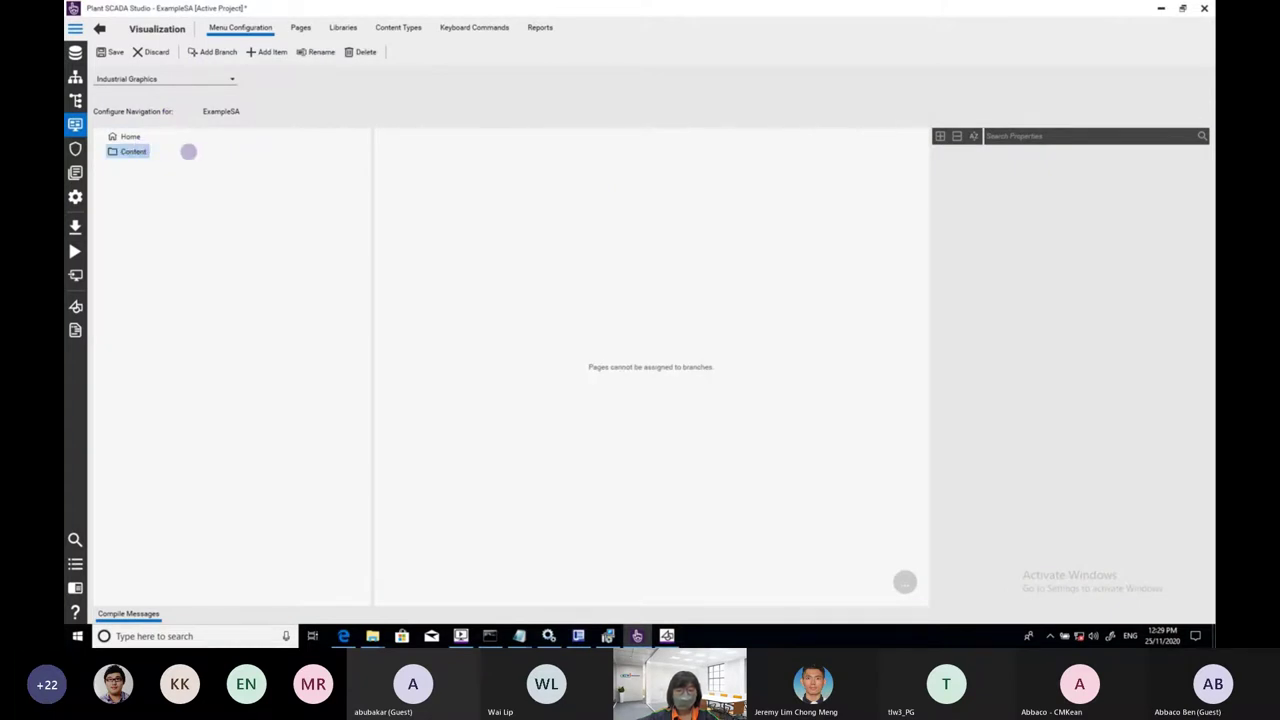
key("Return")
- Add an item named ISA Symbols under the Content branch and assign the ISA page to it
left_click(266, 58)
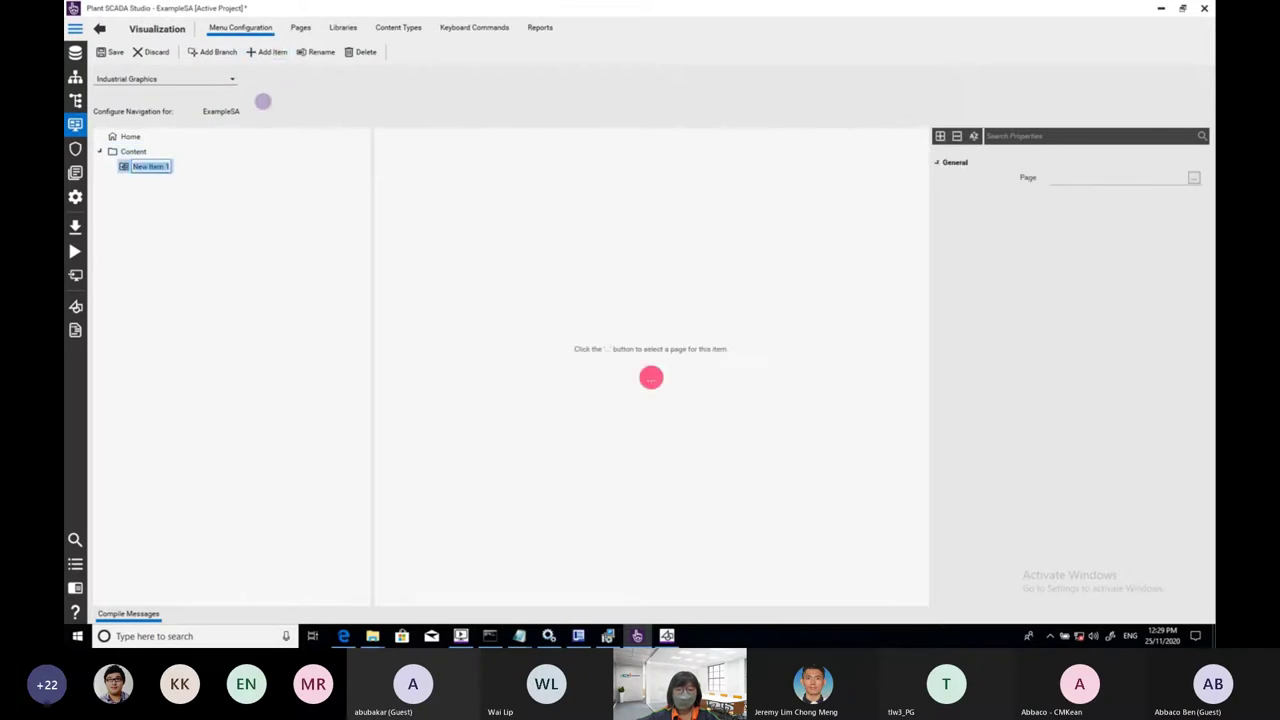
type("ISA Symbols")
key("Return")
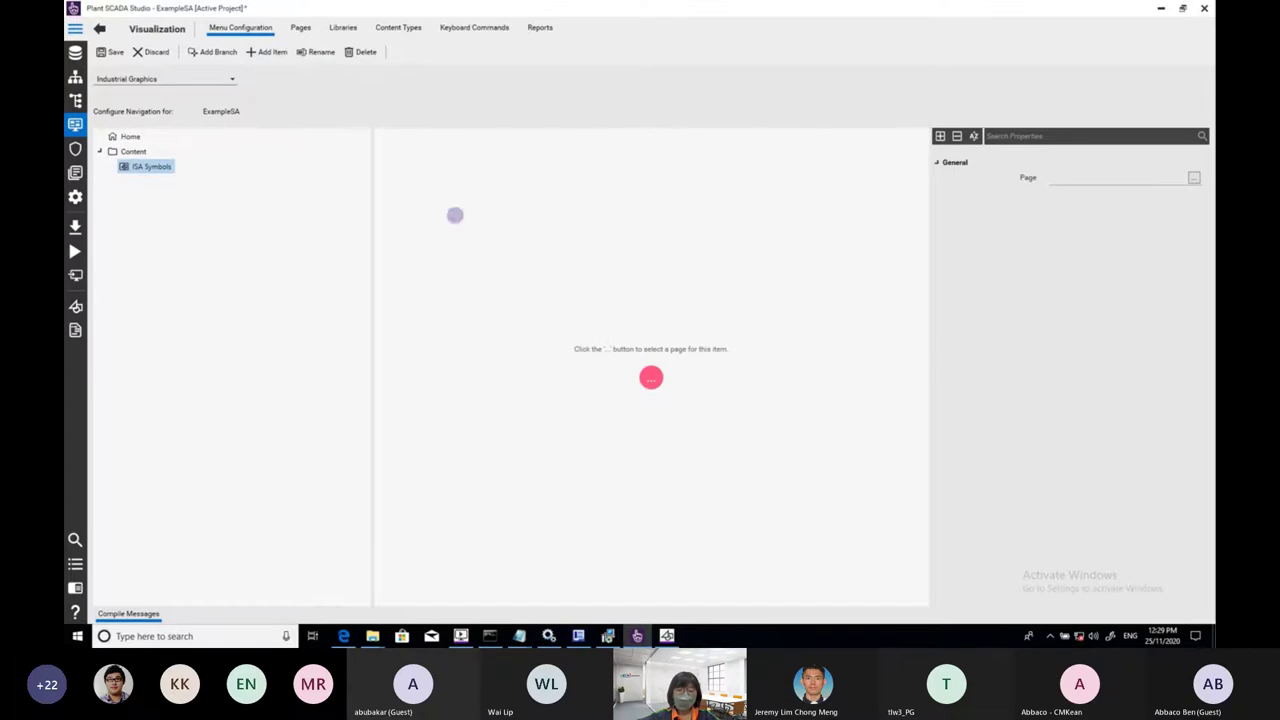
left_click(655, 378)
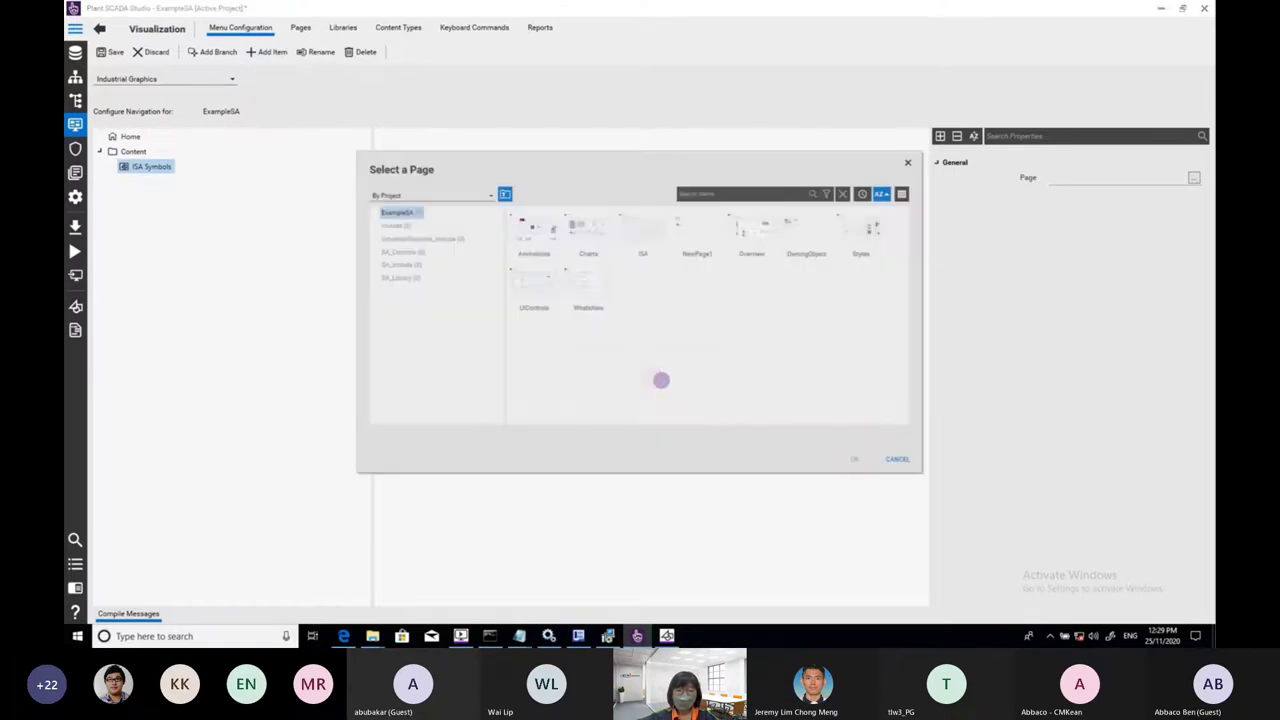
left_click(647, 230)
left_click(884, 476)
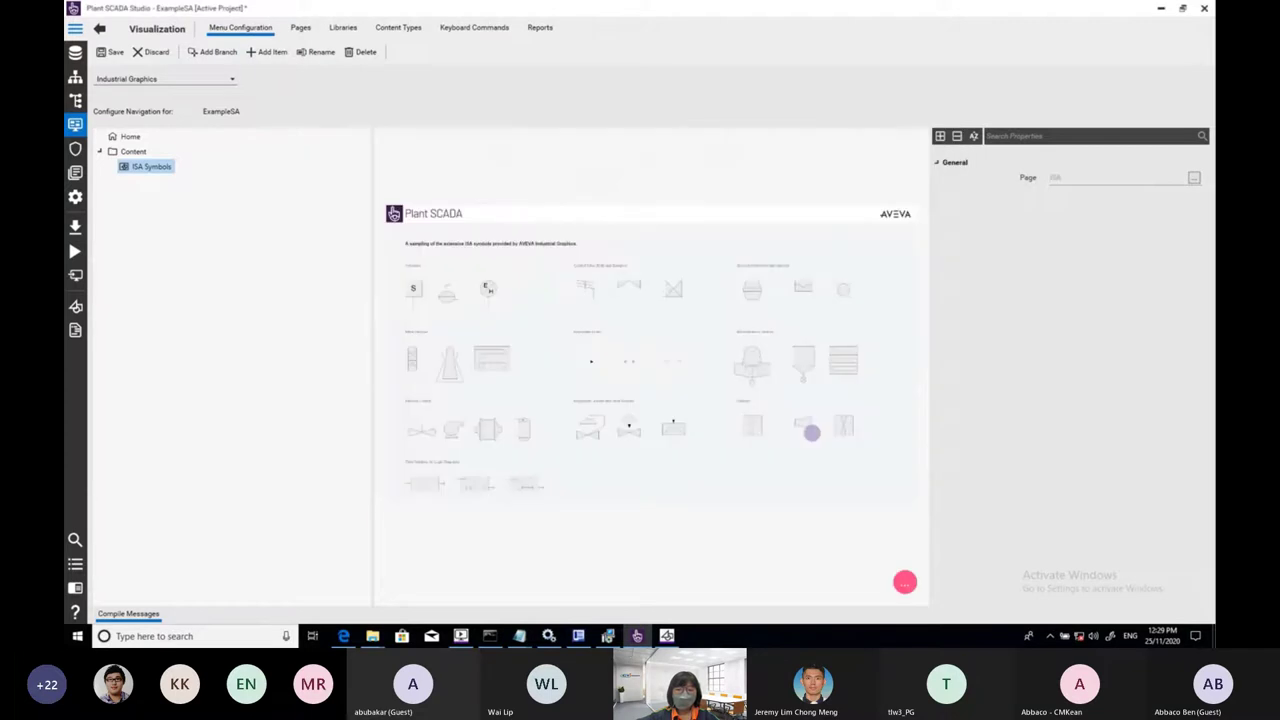
- Add a second item named Charts under the Content branch and assign the Charts page to it
left_click(268, 51)
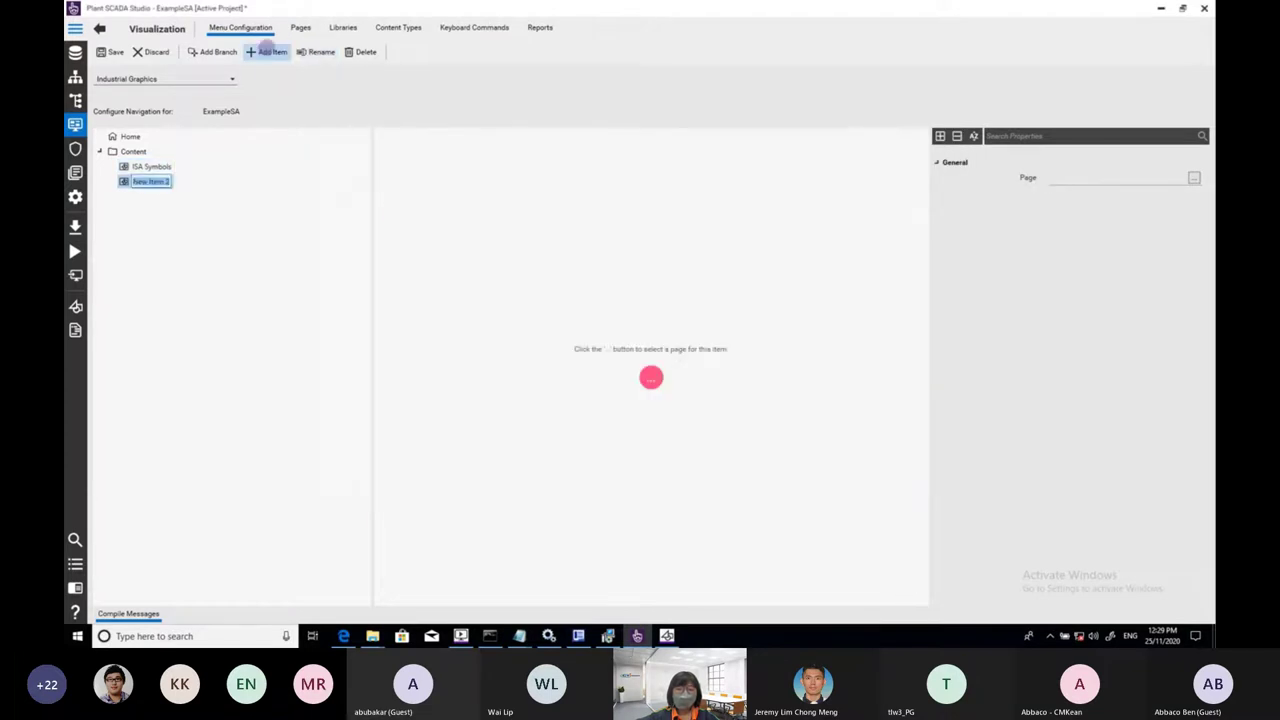
type("Charts")
key("Return")
left_click(650, 375)
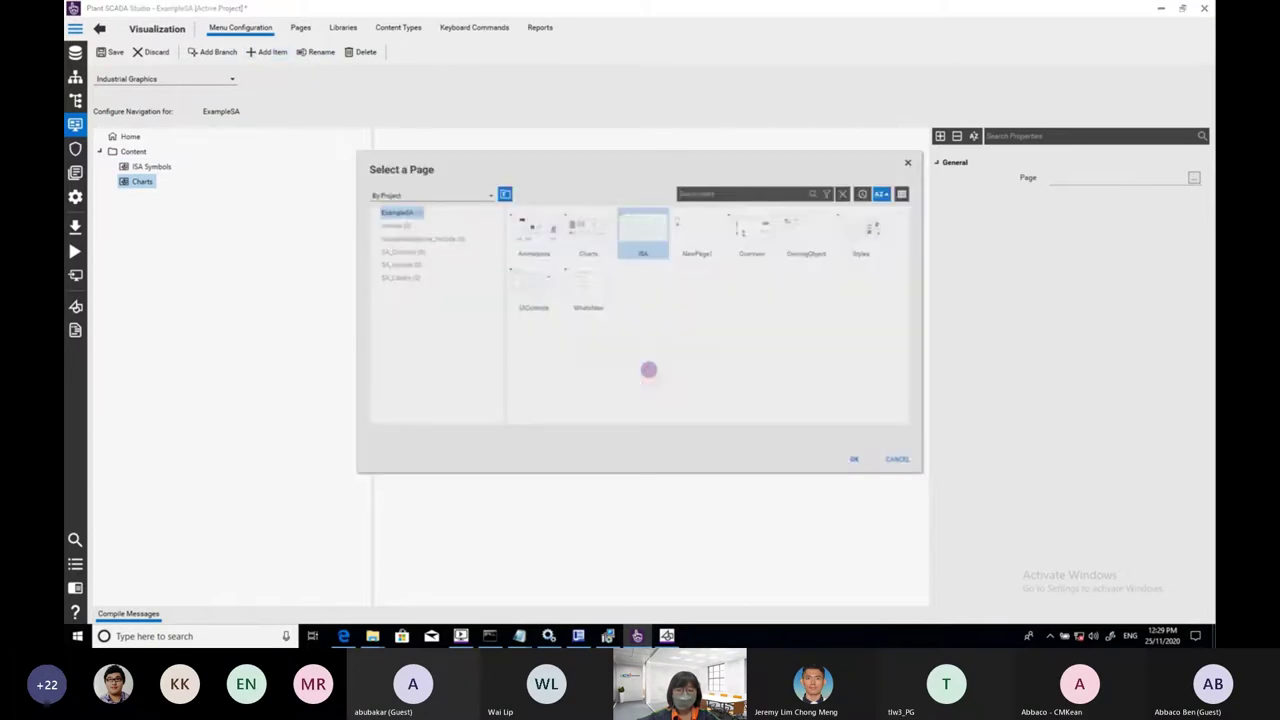
left_click(584, 240)
left_click(884, 480)
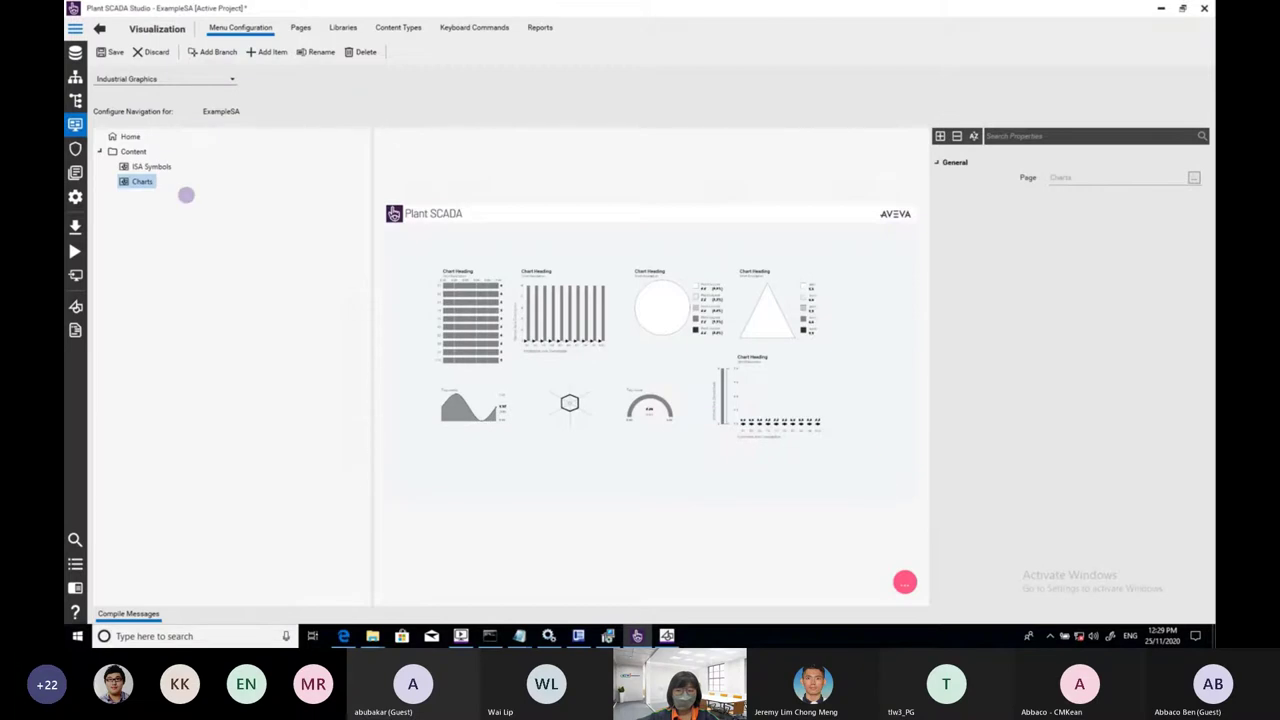
- Add a top-level item named What's New directly below Home and assign the WhatsNew page to it
left_click(128, 136)
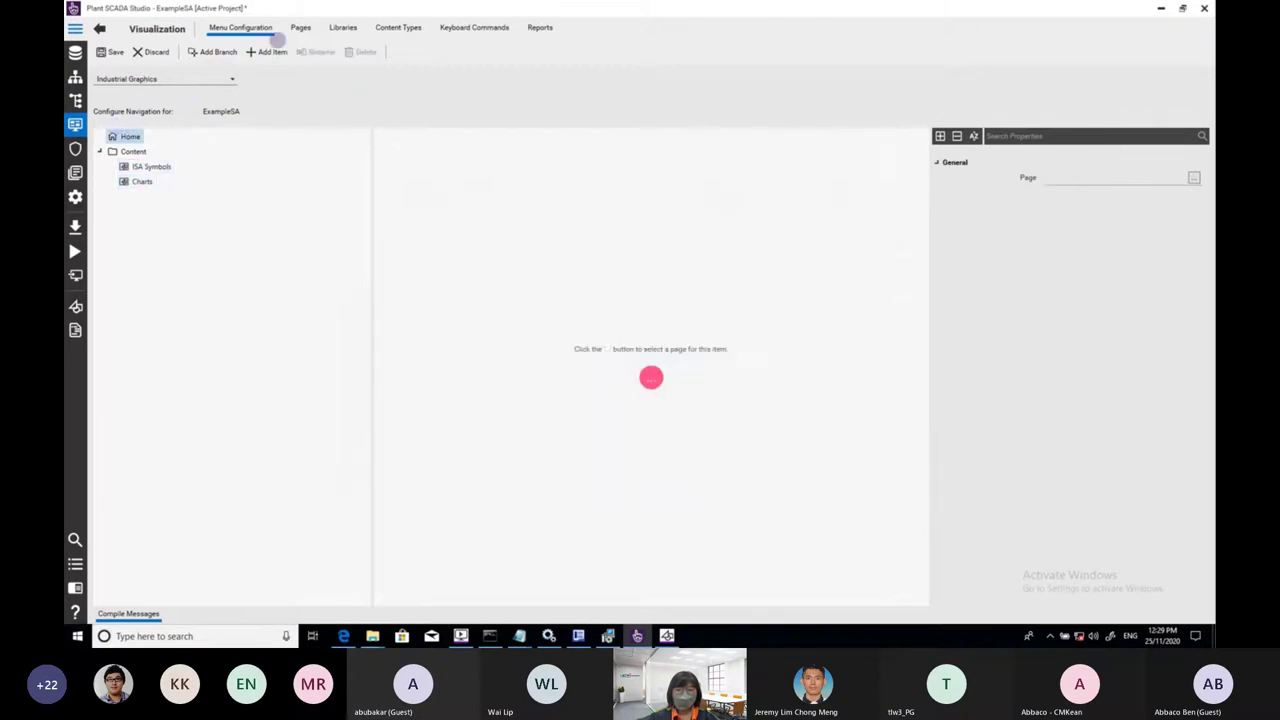
left_click(270, 51)
left_click(165, 150)
left_click(651, 375)
type("What's New")
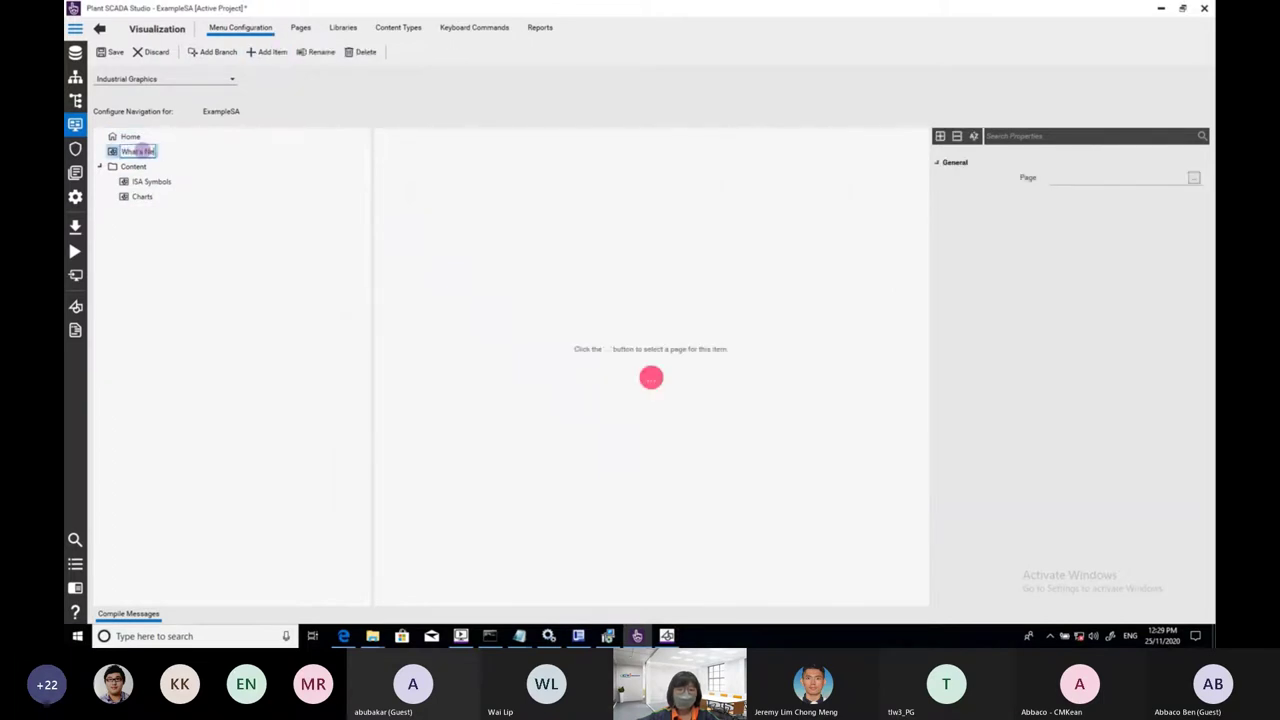
key("Return")
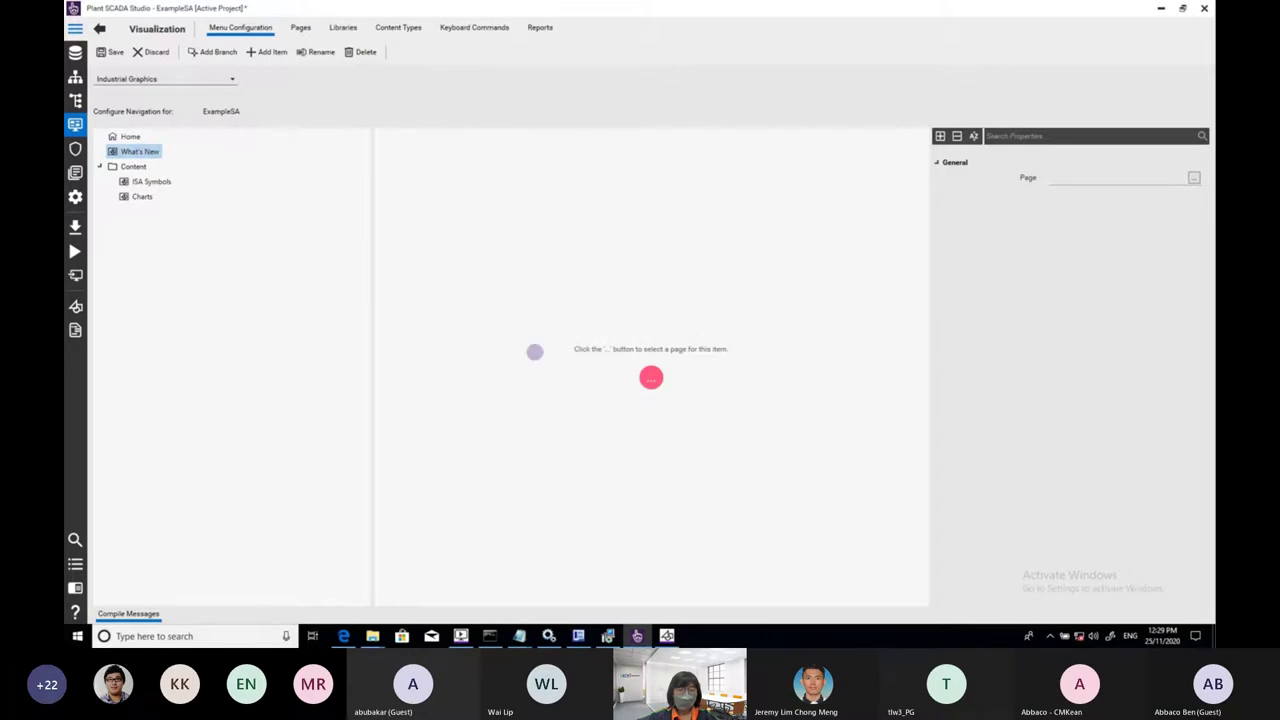
left_click(591, 286)
left_click(884, 482)
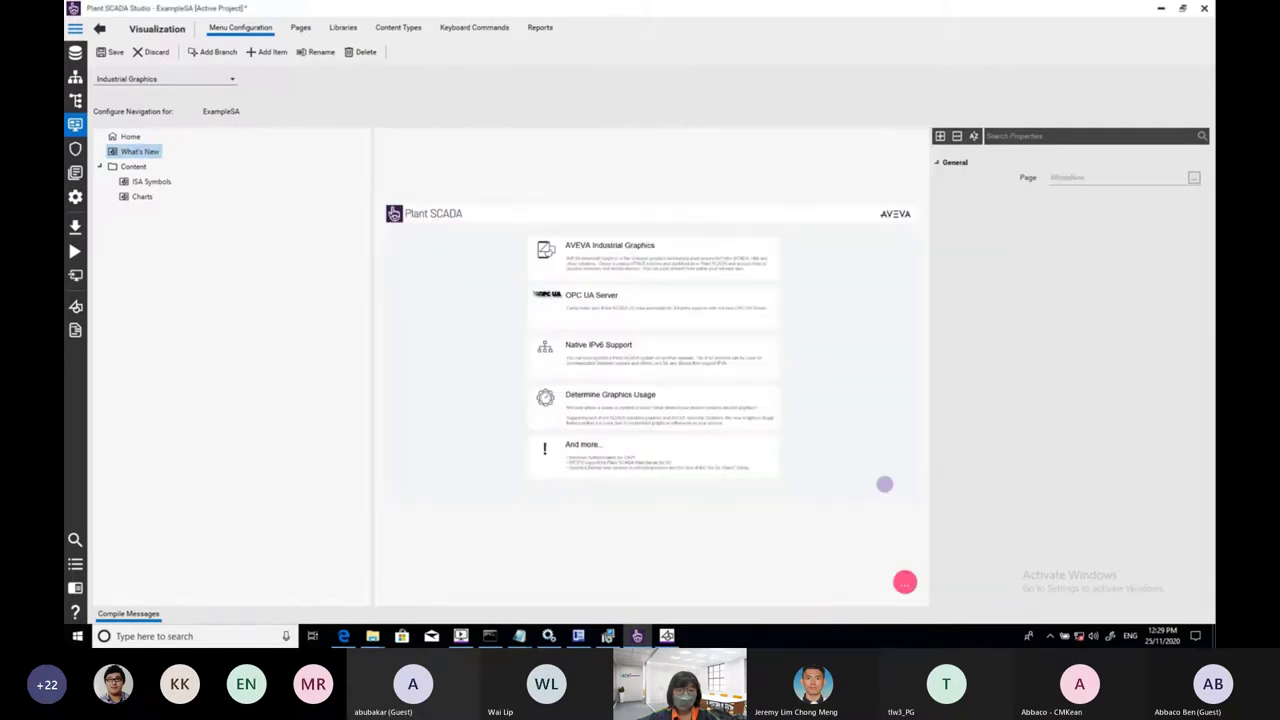
- Try moving Content above What's New and What's New into Content, and return What's New to its place below Home
left_click(133, 166)
left_click_drag(133, 166, 130, 140)
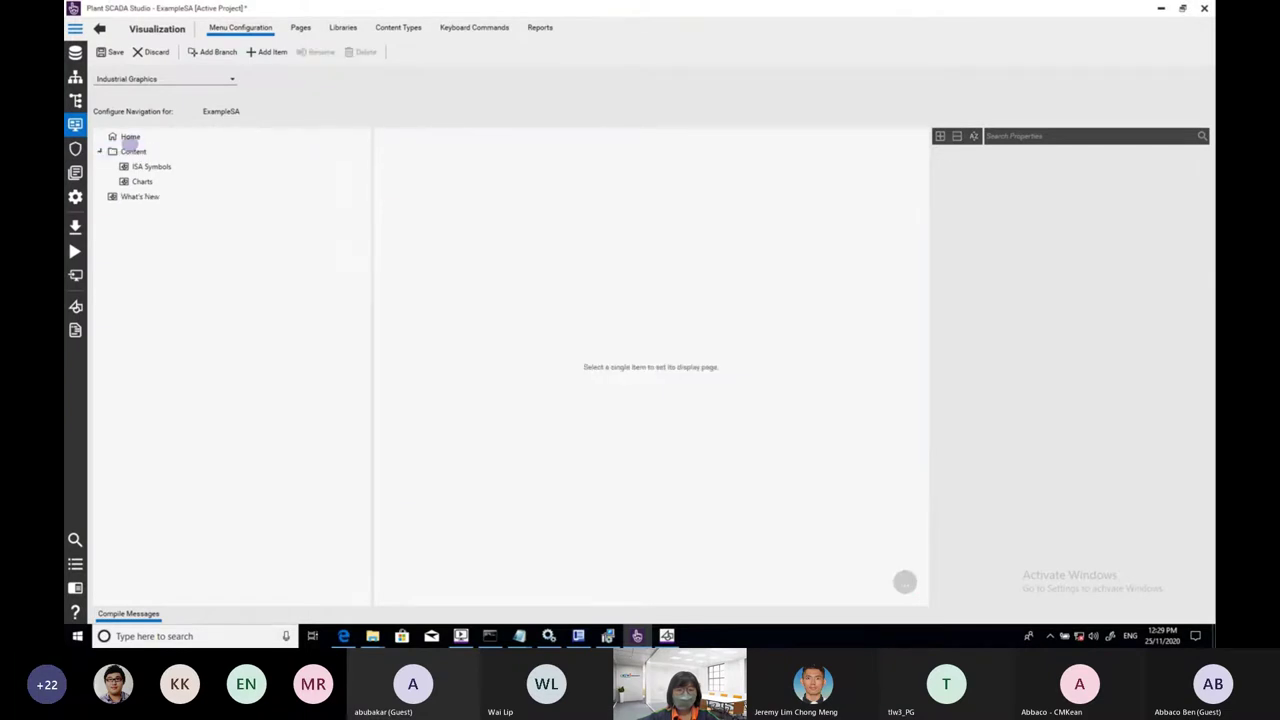
left_click(139, 196)
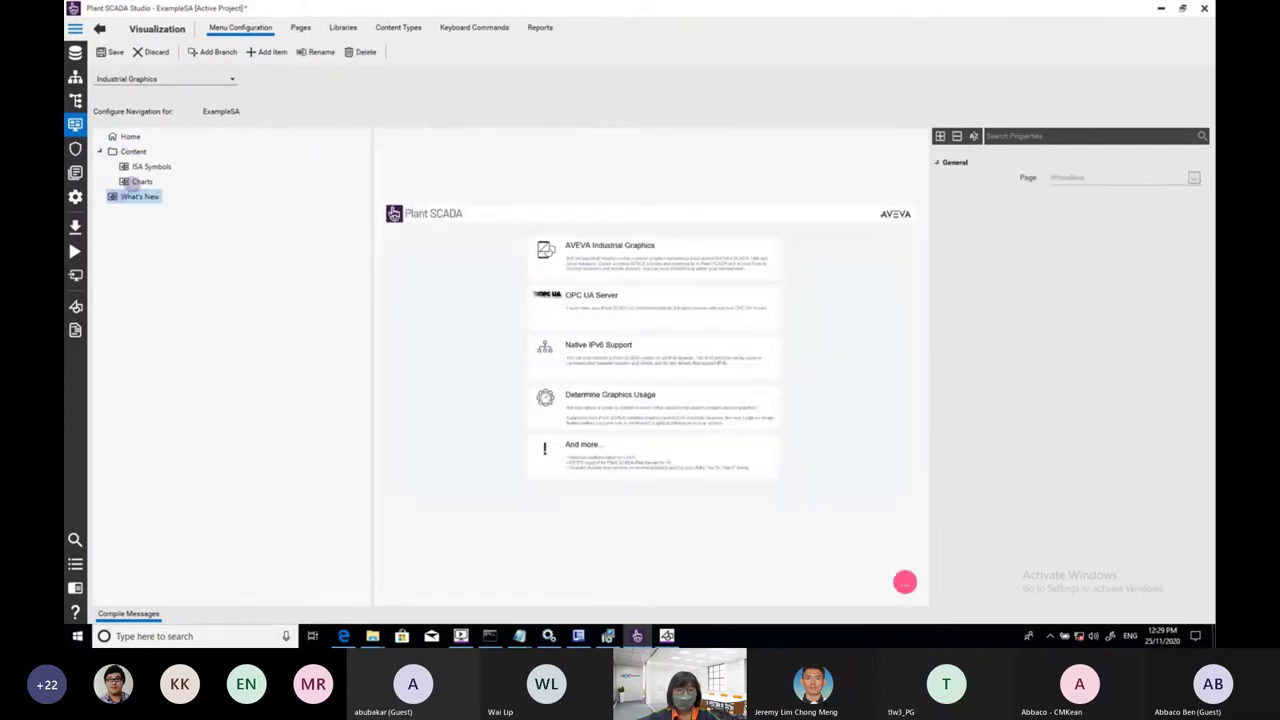
left_click_drag(138, 182, 138, 160)
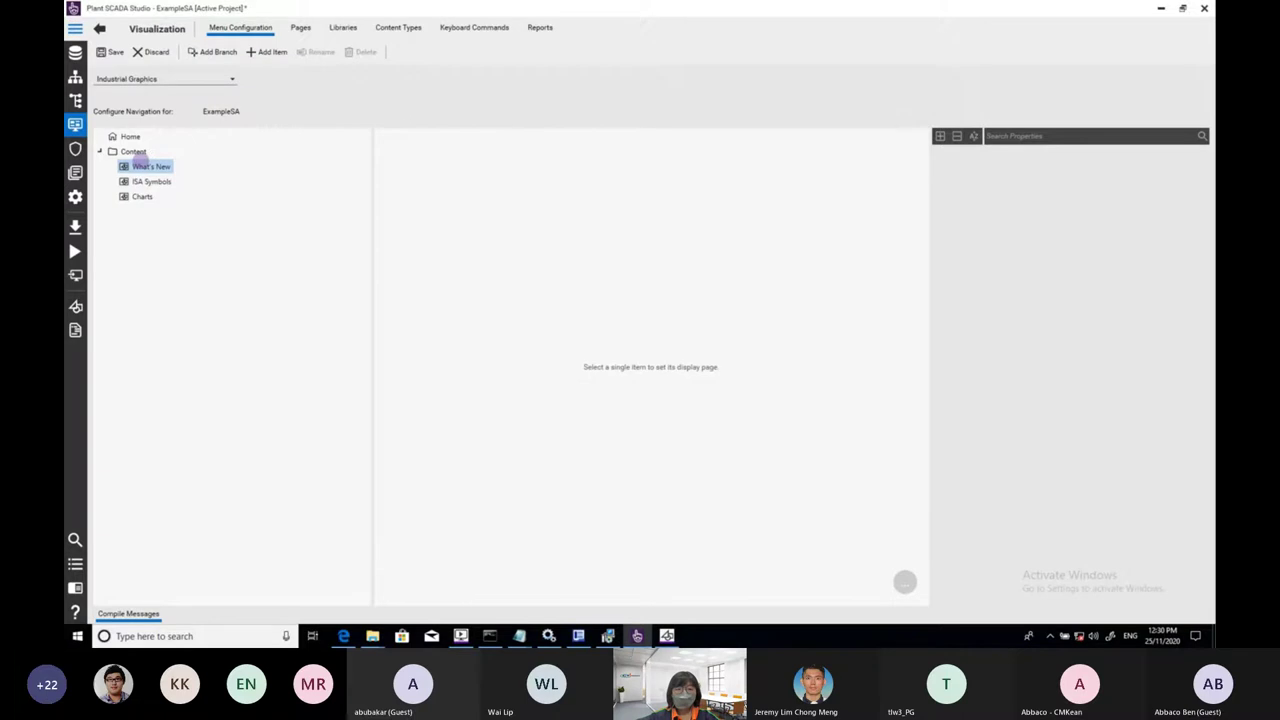
left_click_drag(137, 151, 146, 143)
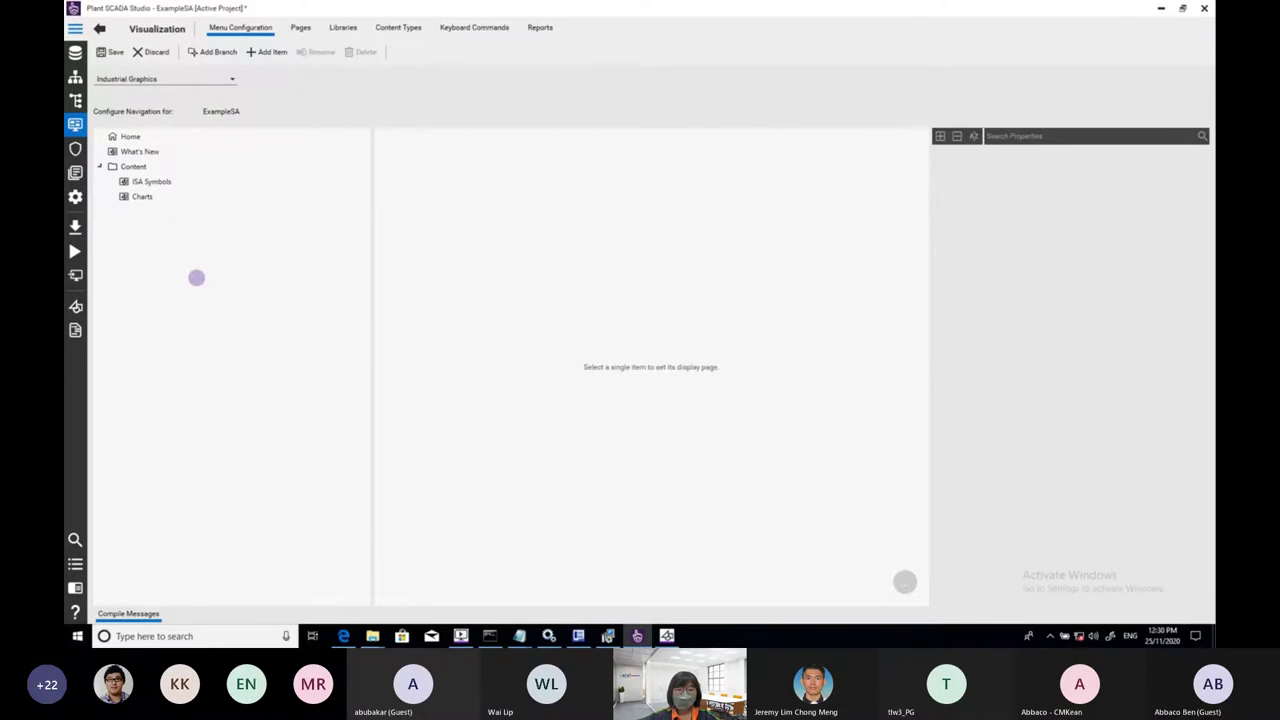
- Assign the Overview page to the Home item of the navigation menu
left_click(139, 151)
left_click(130, 137)
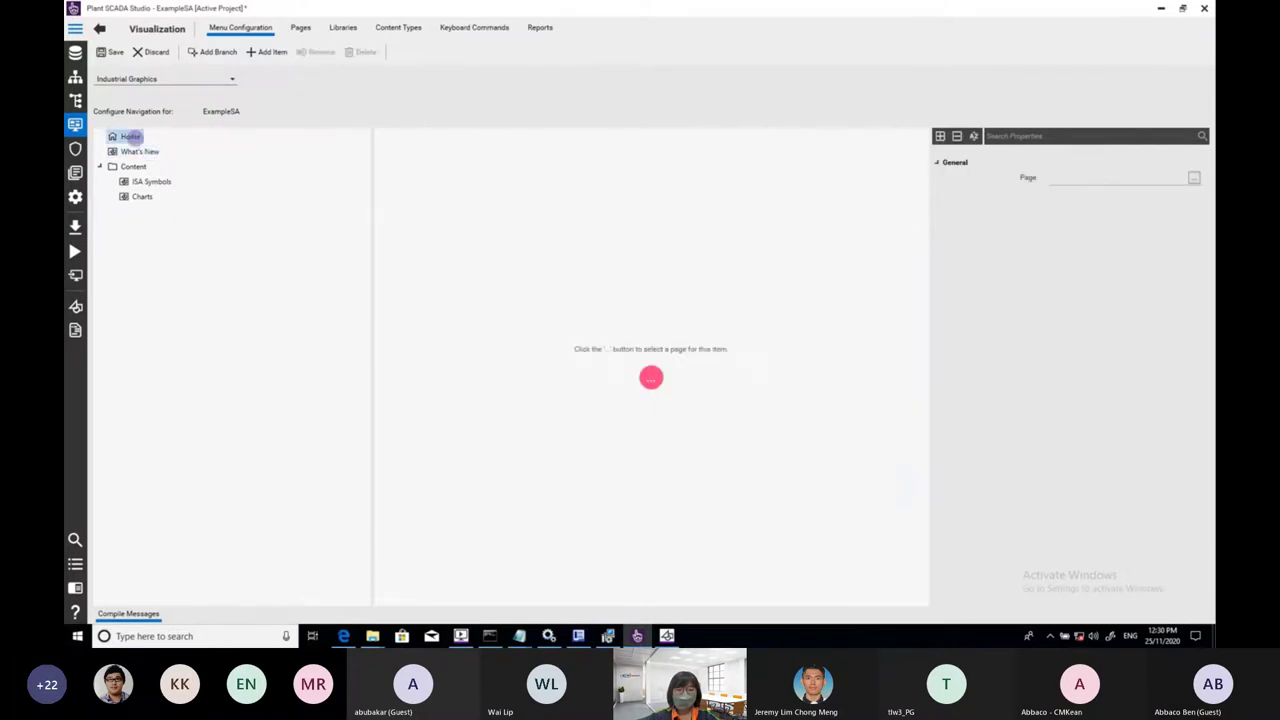
left_click(651, 378)
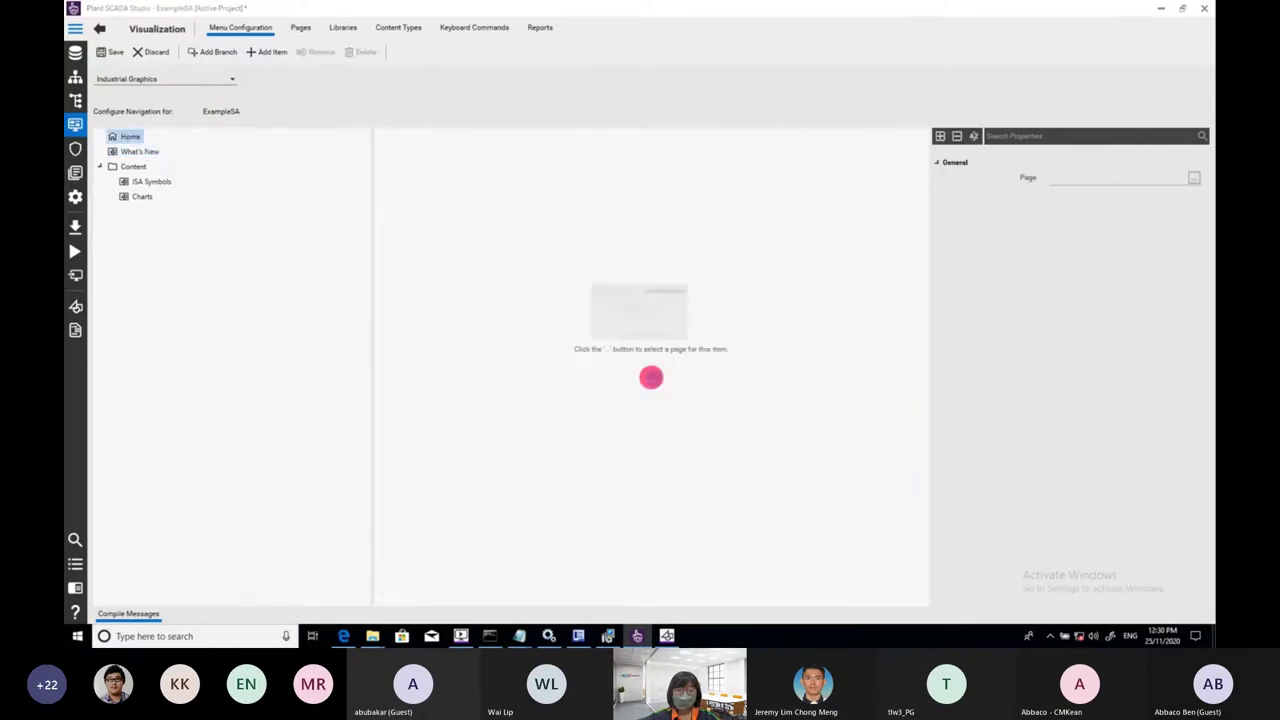
left_click(767, 218)
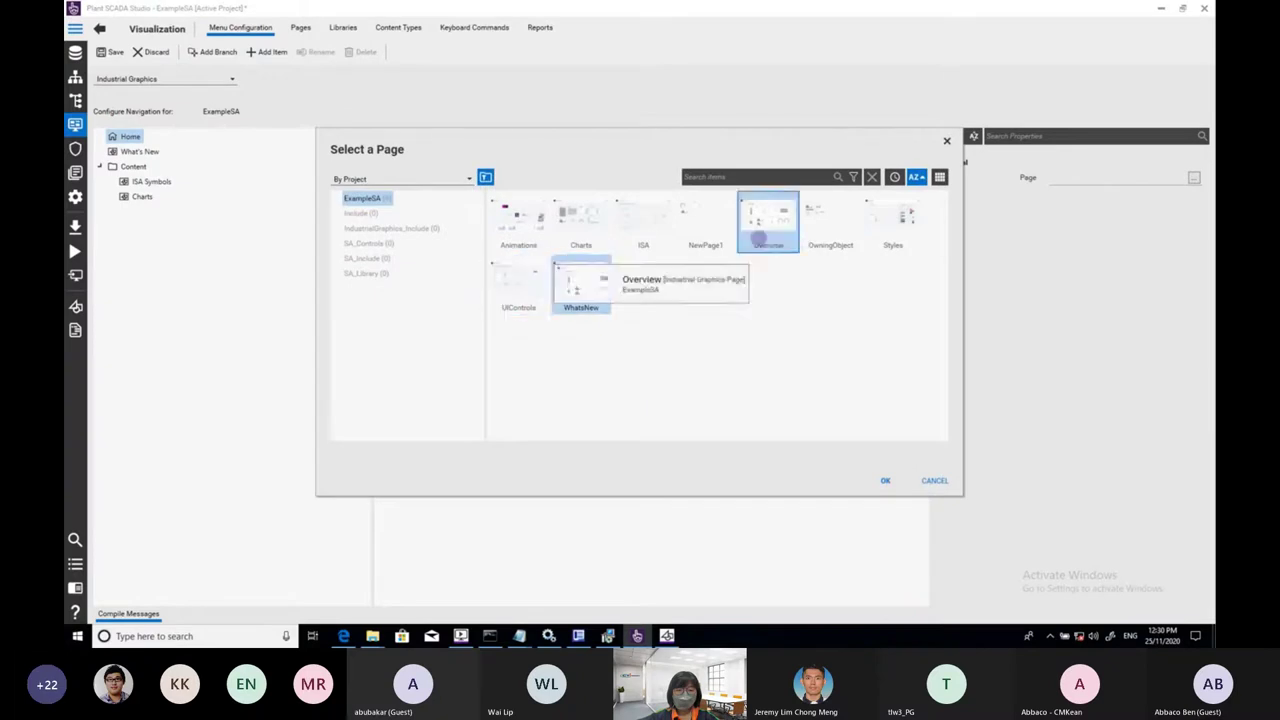
left_click(885, 481)
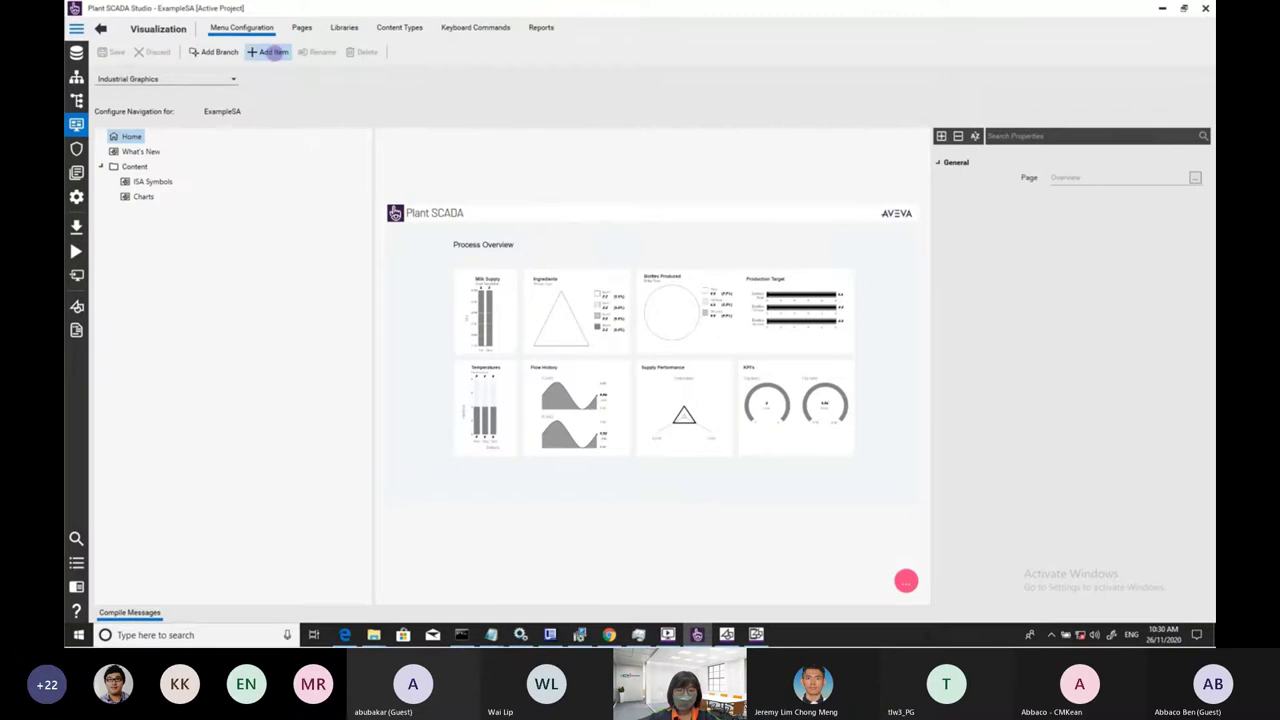
- Add a top-level menu item named MyPage directly below Home
left_click(272, 52)
left_click(136, 151)
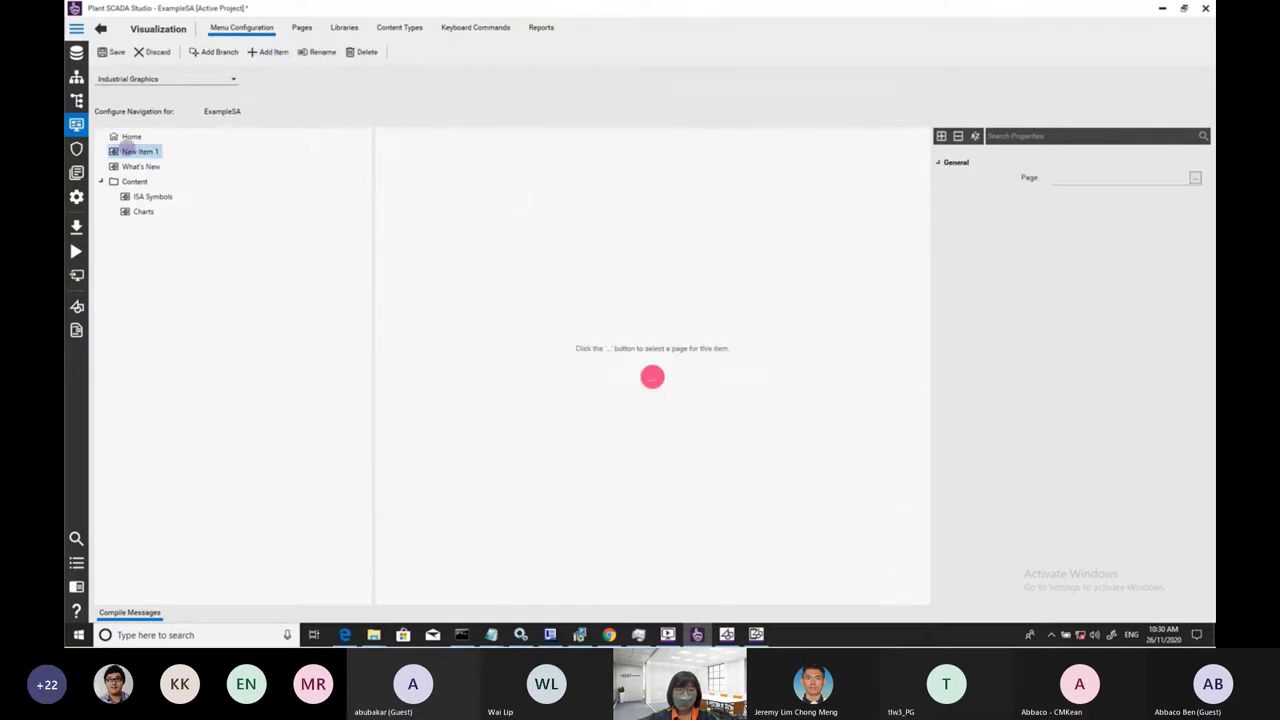
left_click(130, 148)
type("MyPage")
key("Return")
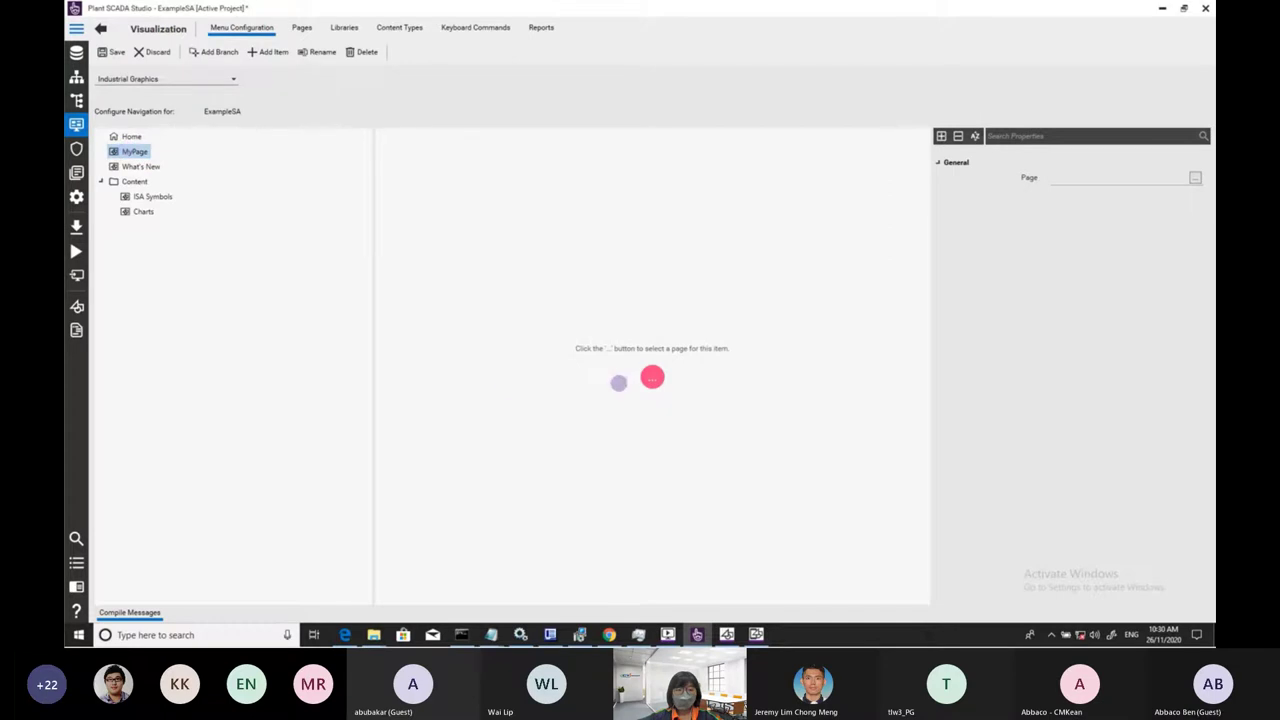
- Assign the MyPage graphics page to the MyPage menu item and save the menu configuration
left_click(652, 377)
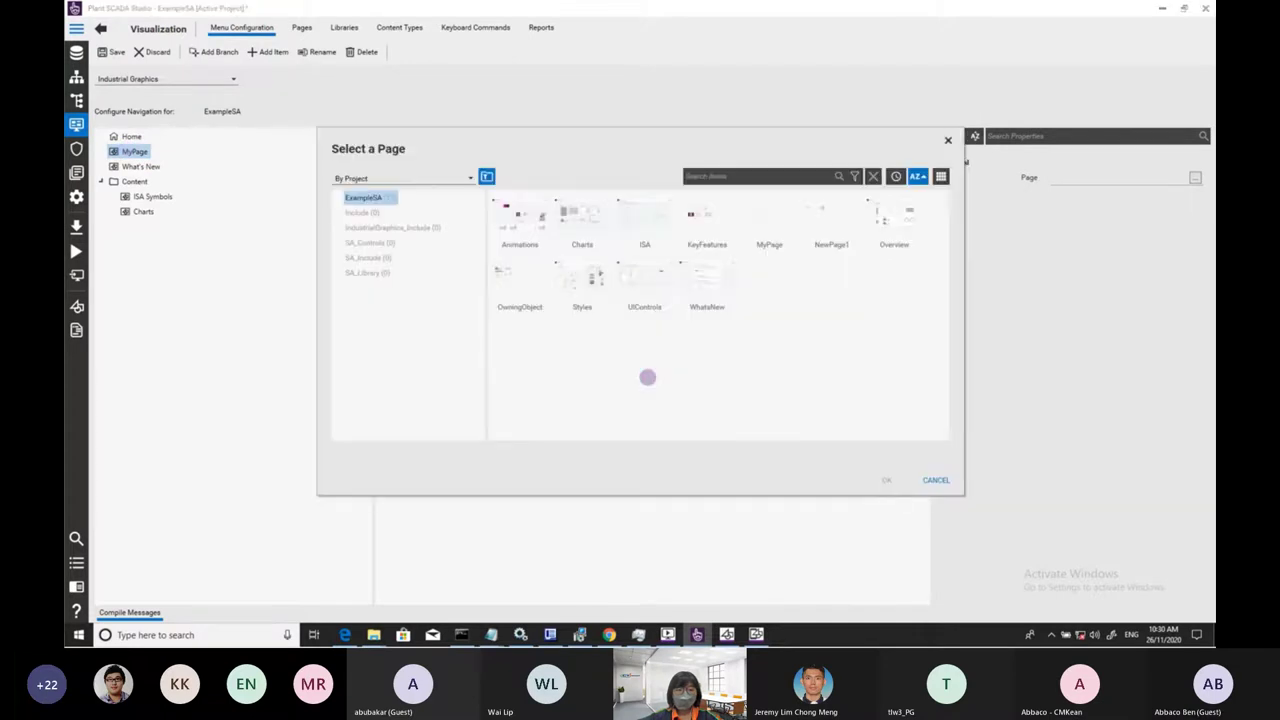
left_click(766, 222)
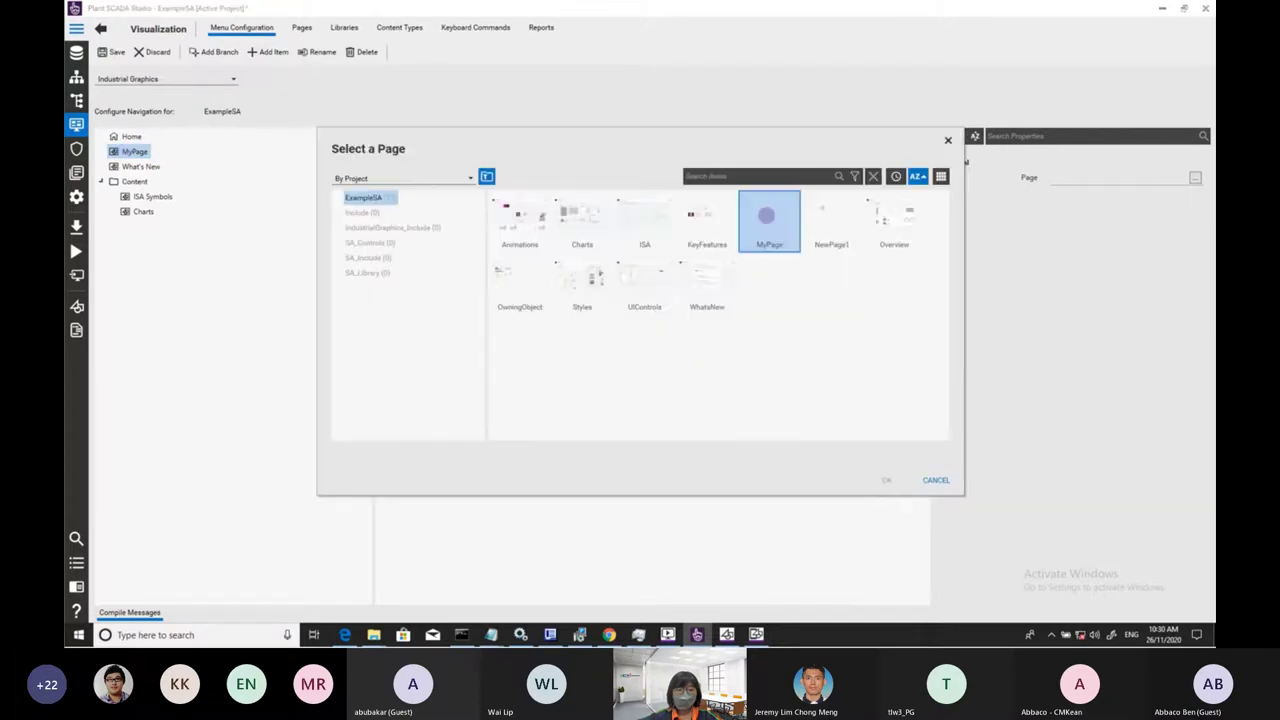
left_click(887, 479)
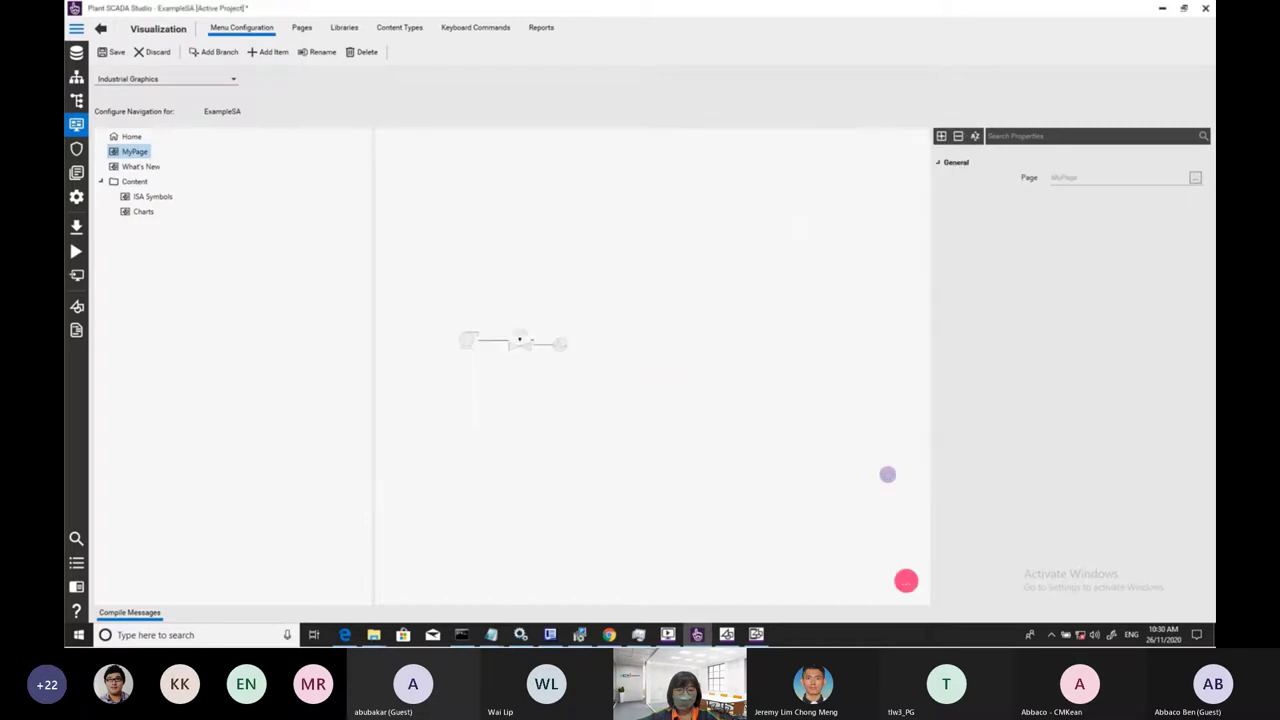
left_click(115, 51)
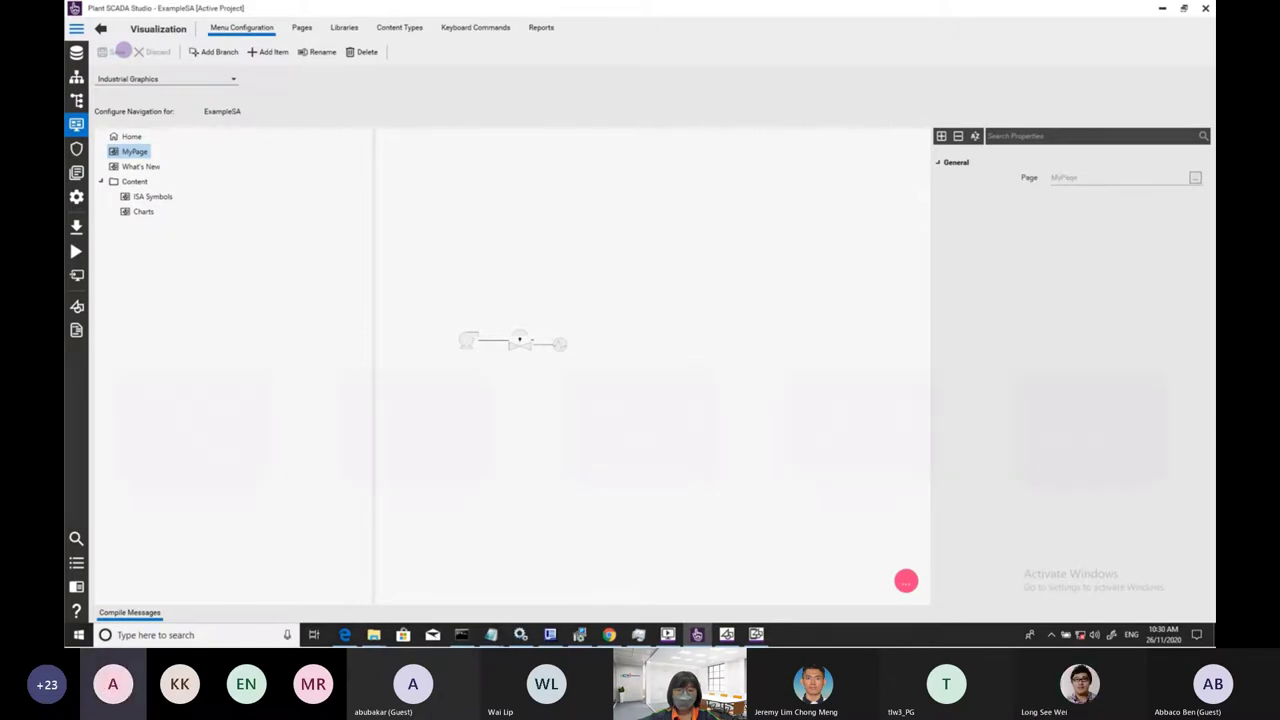
key("alt+Tab")
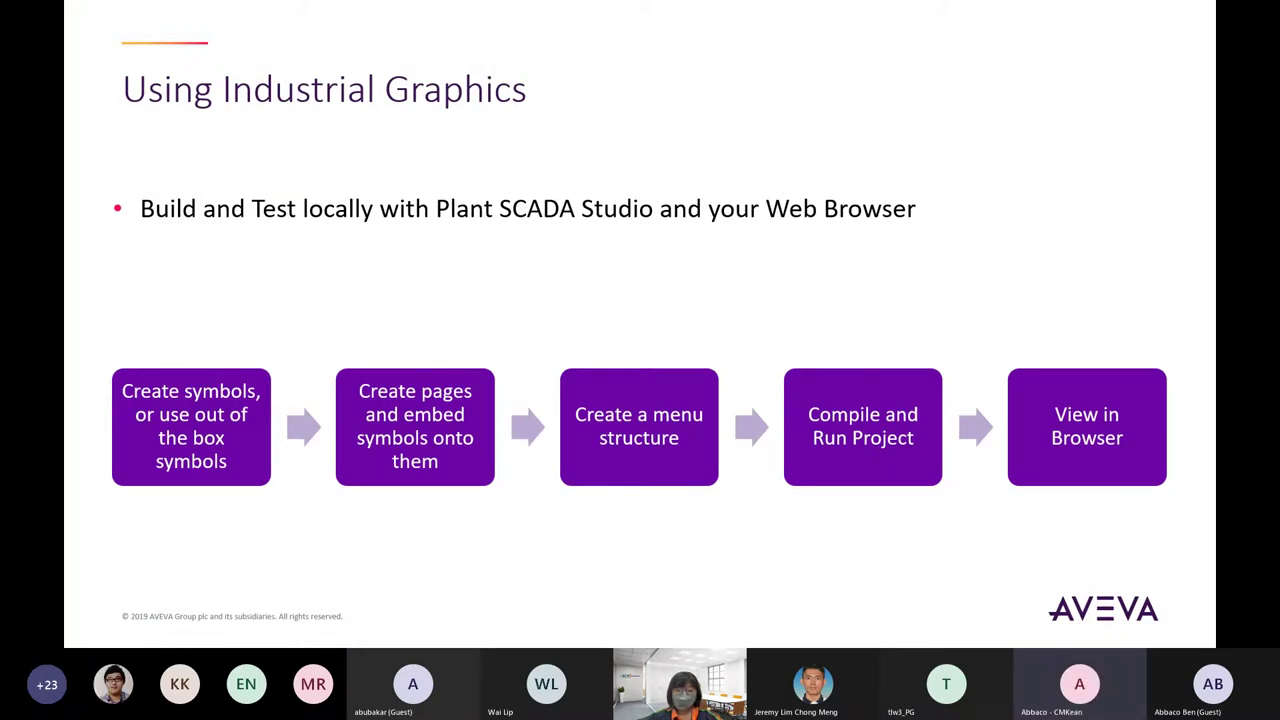
key("Right")
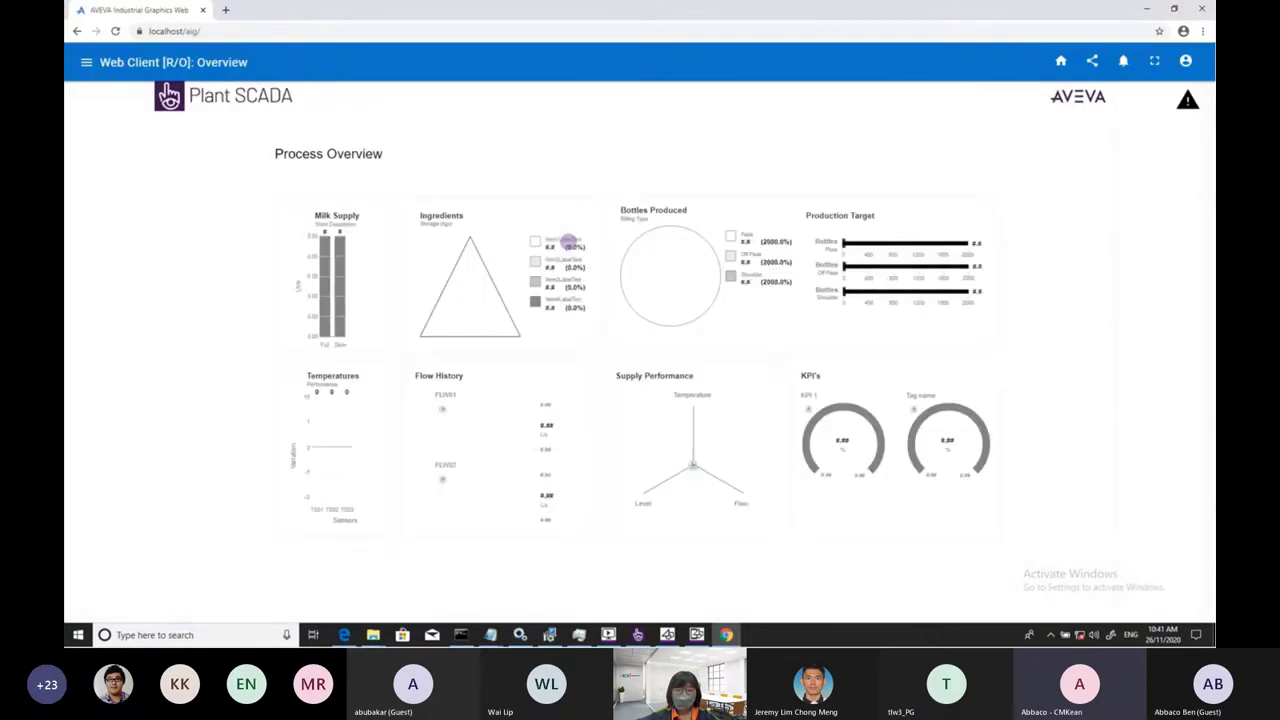
- Navigate to MyPage in the running web client to view its connected symbols
left_click(86, 62)
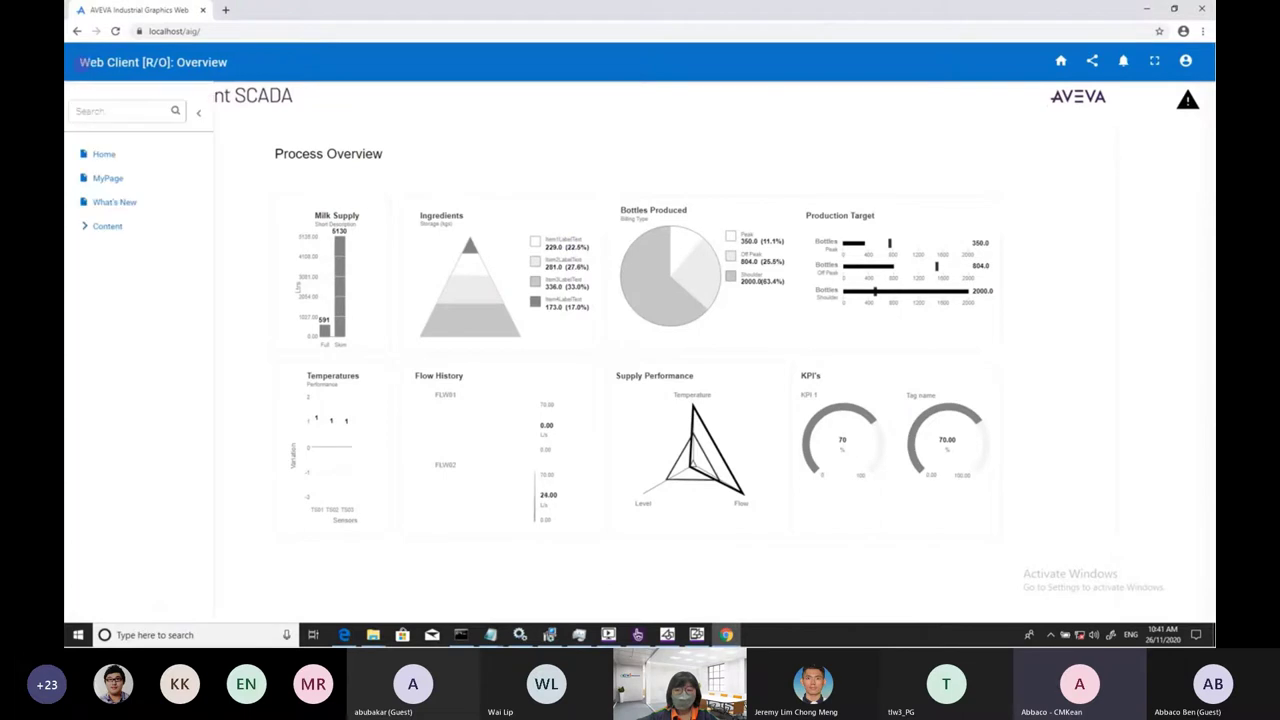
left_click(107, 178)
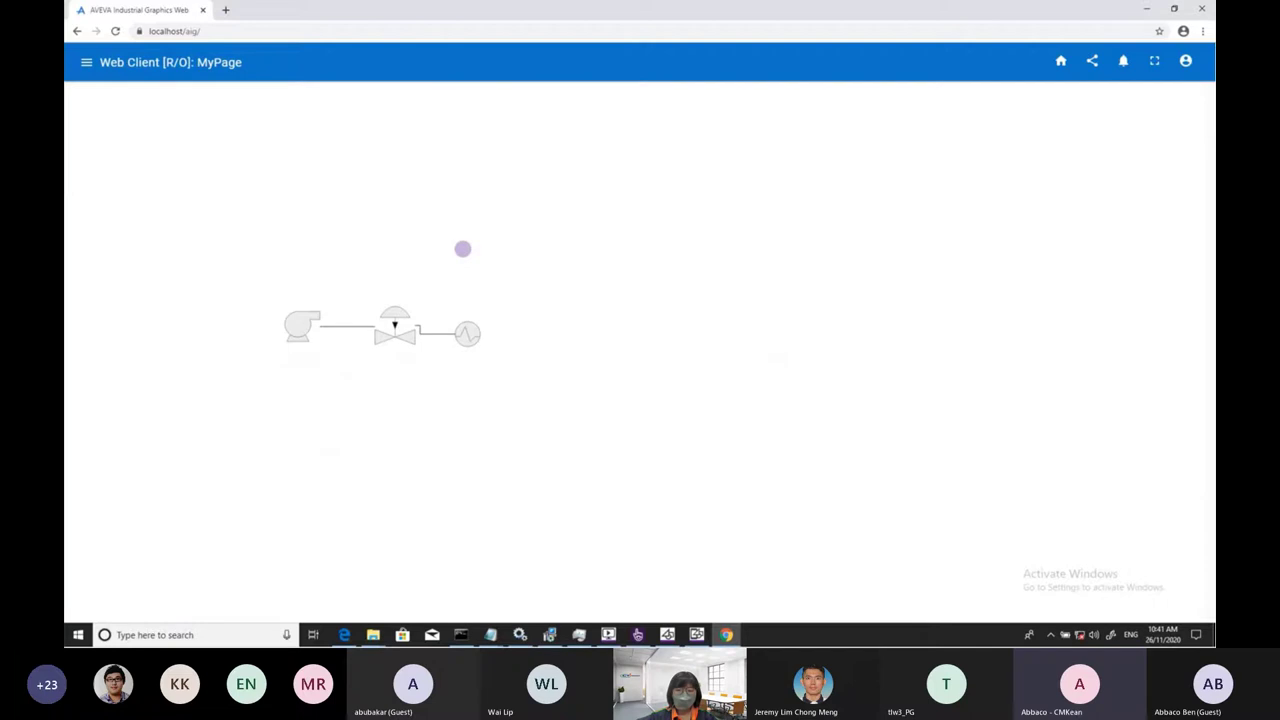
mouse_move(460, 634)
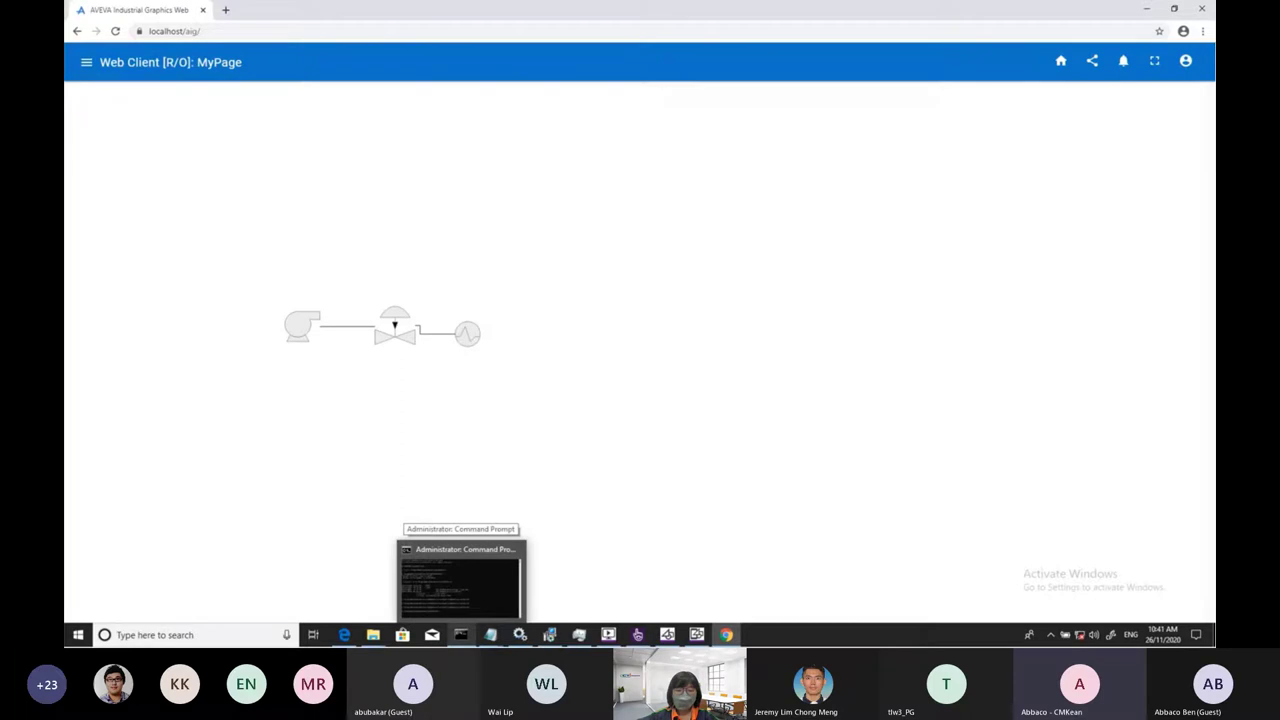
key("alt+Tab")
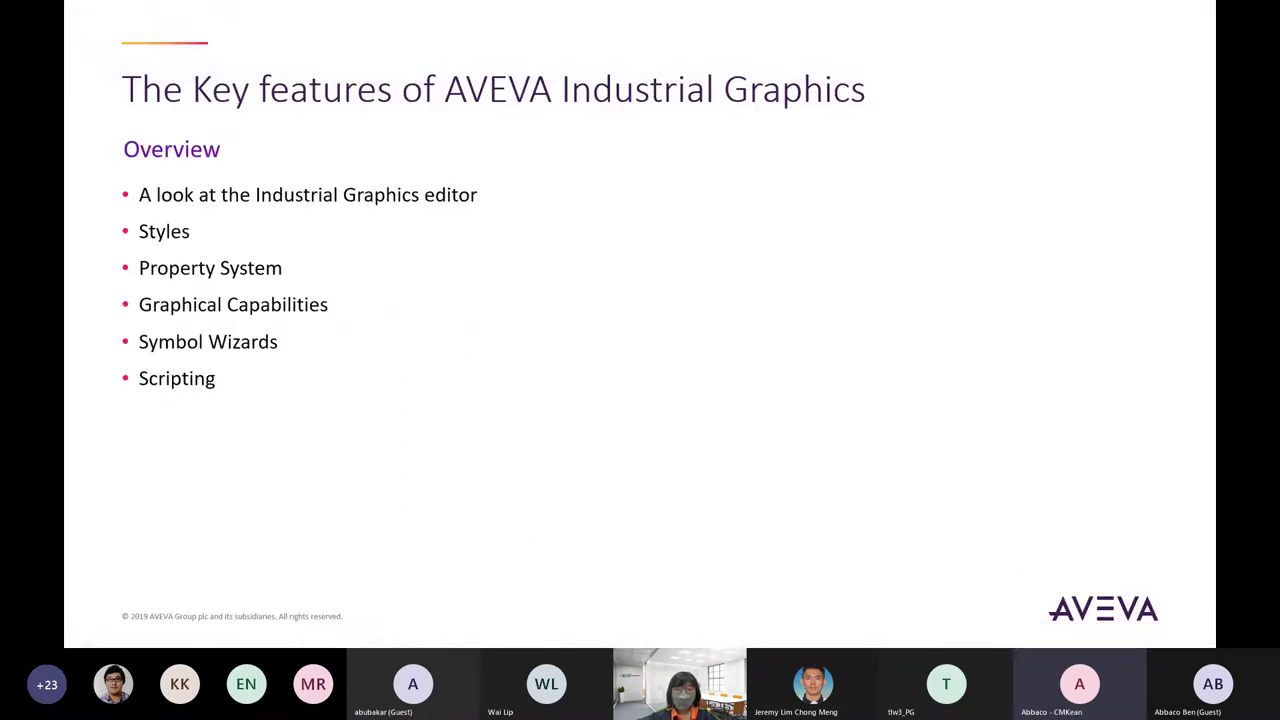
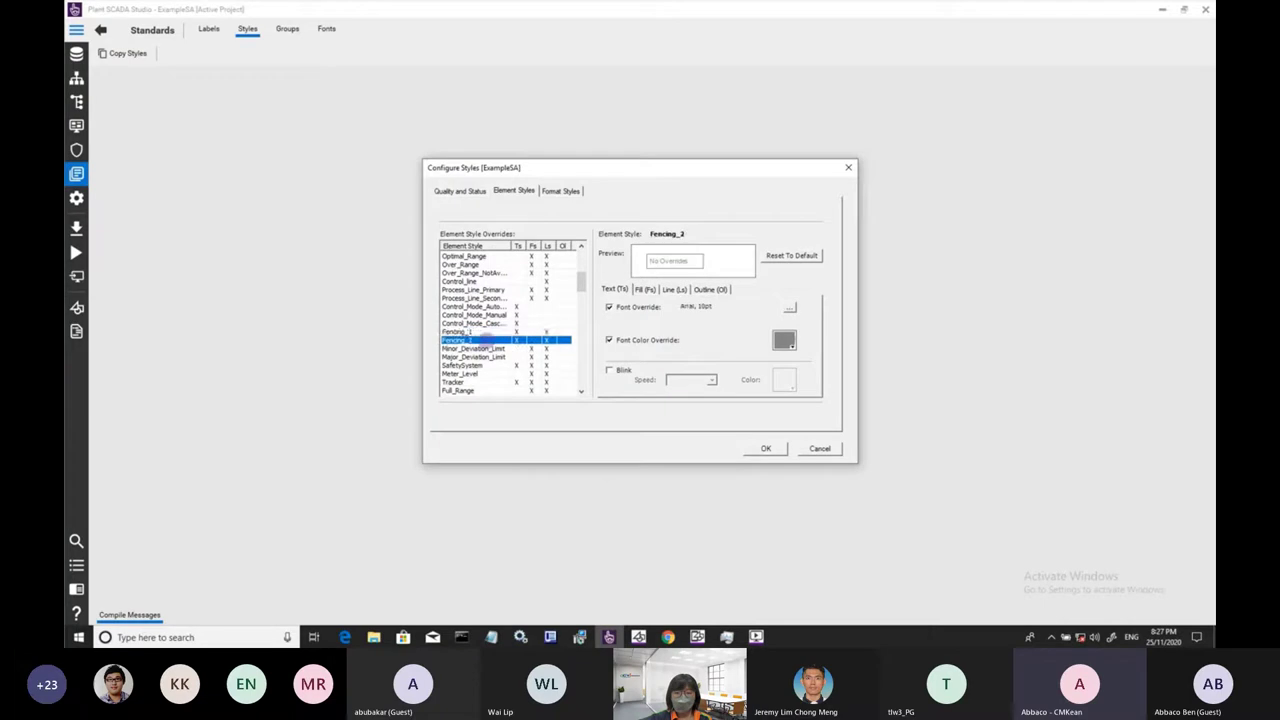
- Examine the text and fill overrides of the Intensity element styles in the ExampleSA style configuration
scroll(486, 340, "down", 2)
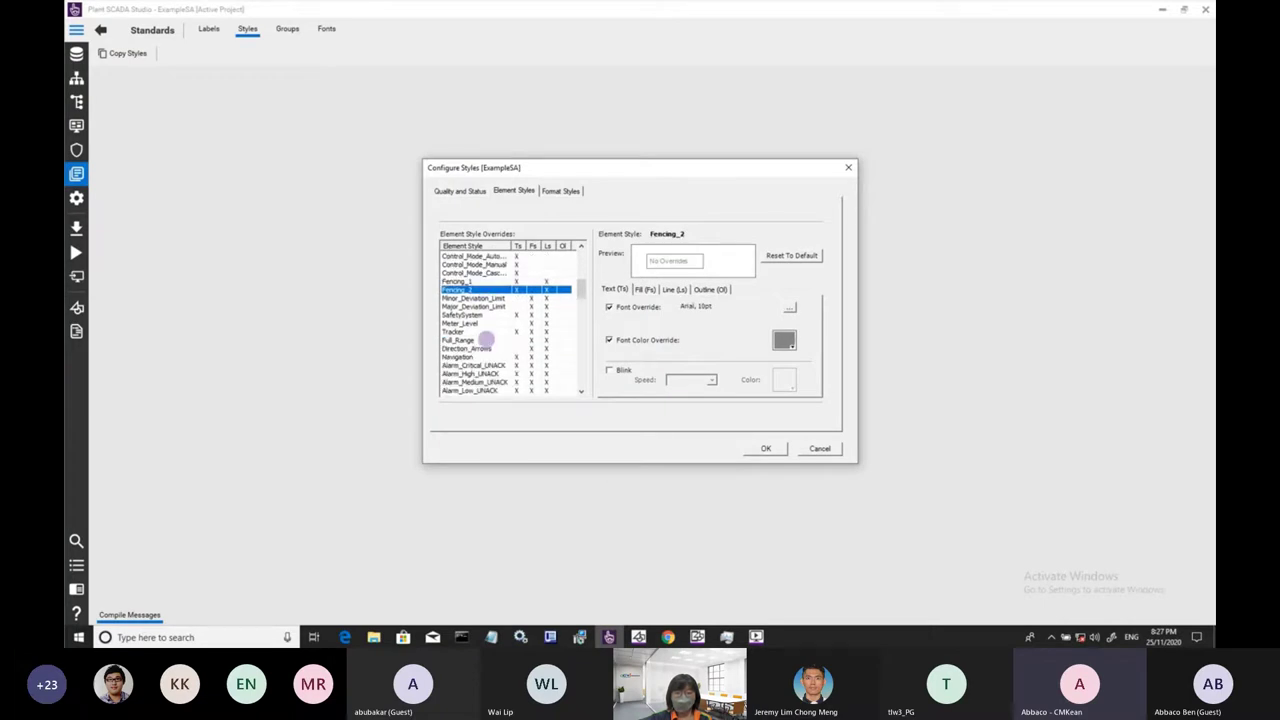
scroll(486, 340, "down", 3)
left_click(494, 289)
left_click(494, 306)
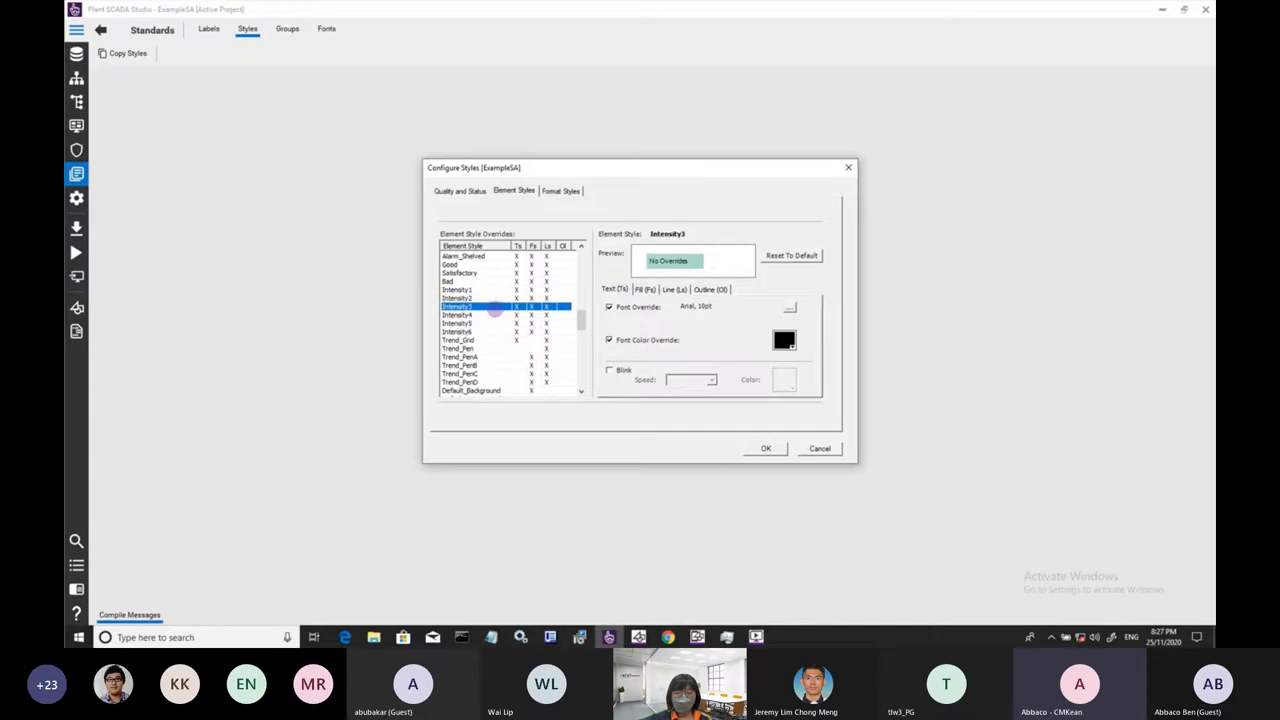
left_click(645, 289)
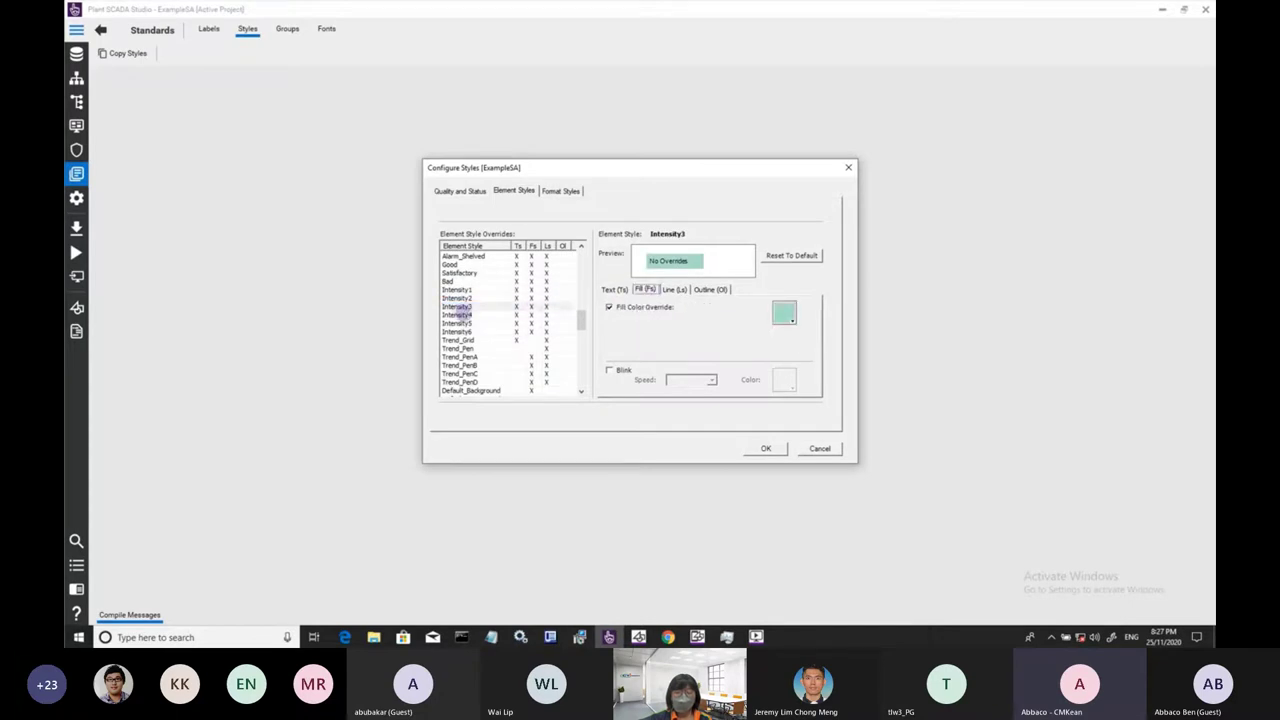
left_click(460, 314)
- Examine the fill overrides of the Trend_Pen element styles, including Trend_PenA, Trend_PenC and Trend_PenD
scroll(470, 320, "down", 2)
left_click(478, 298)
left_click(482, 306)
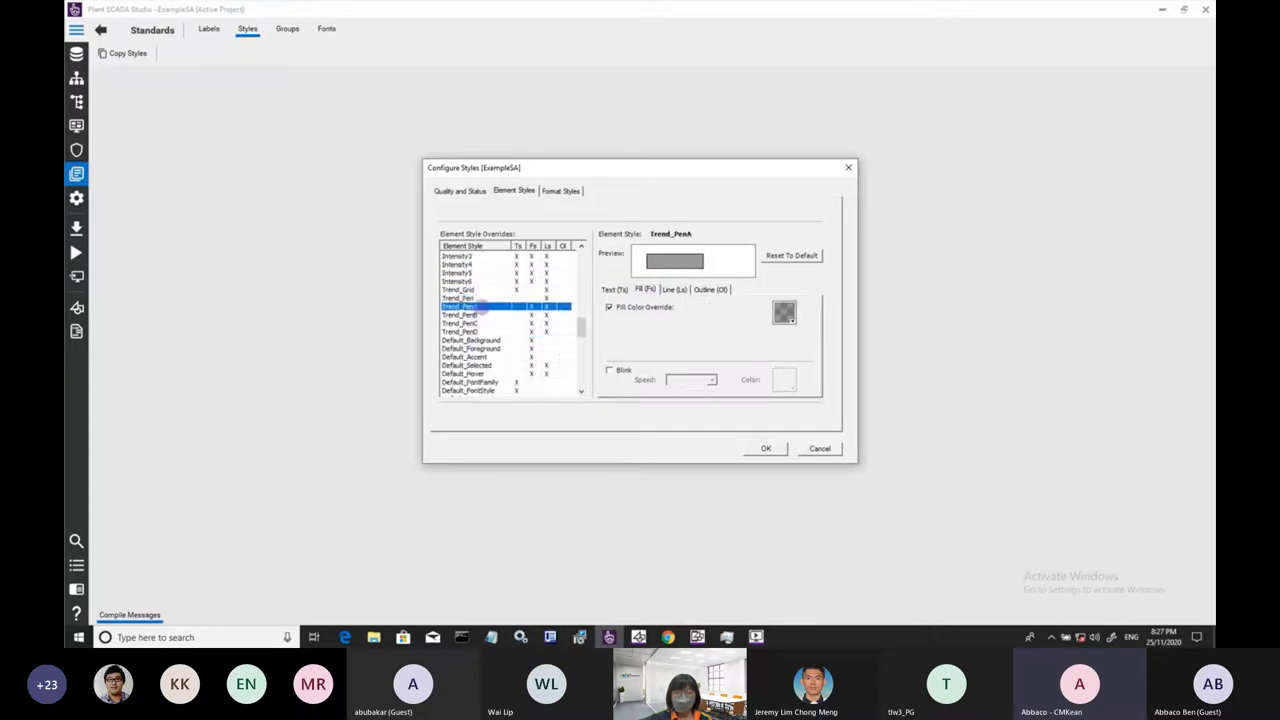
left_click(480, 323)
left_click(482, 332)
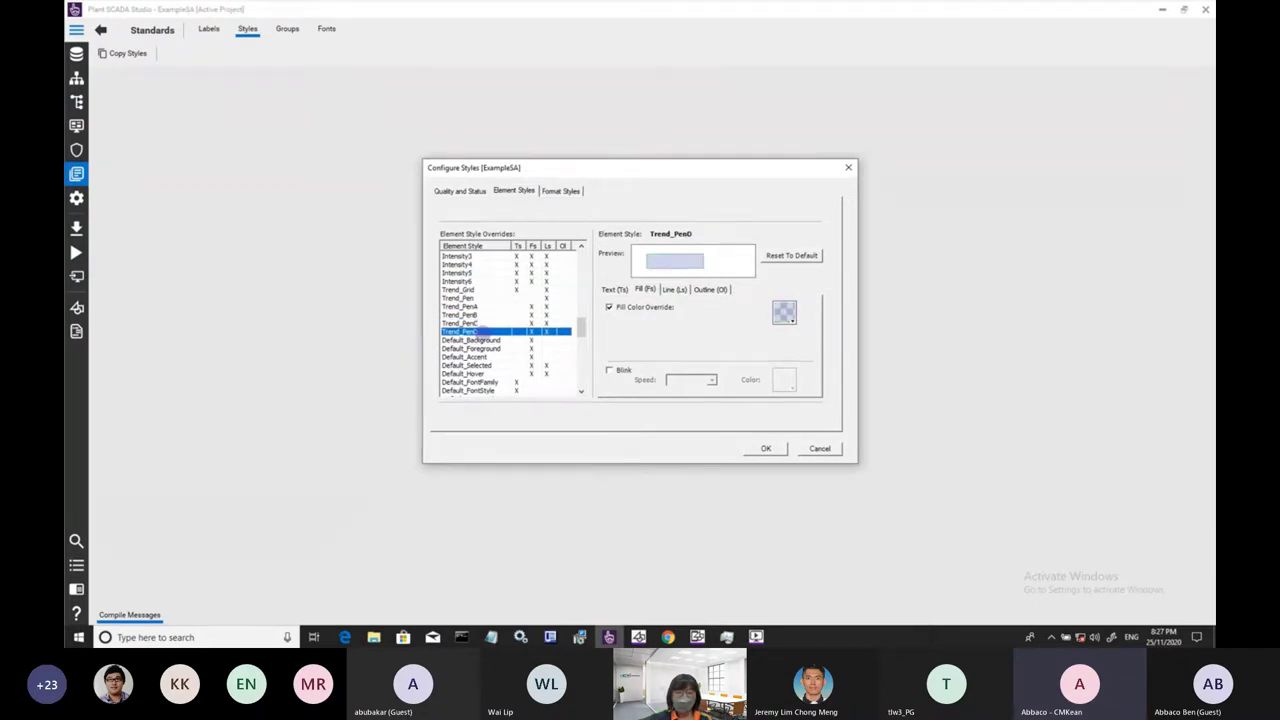
mouse_move(461, 637)
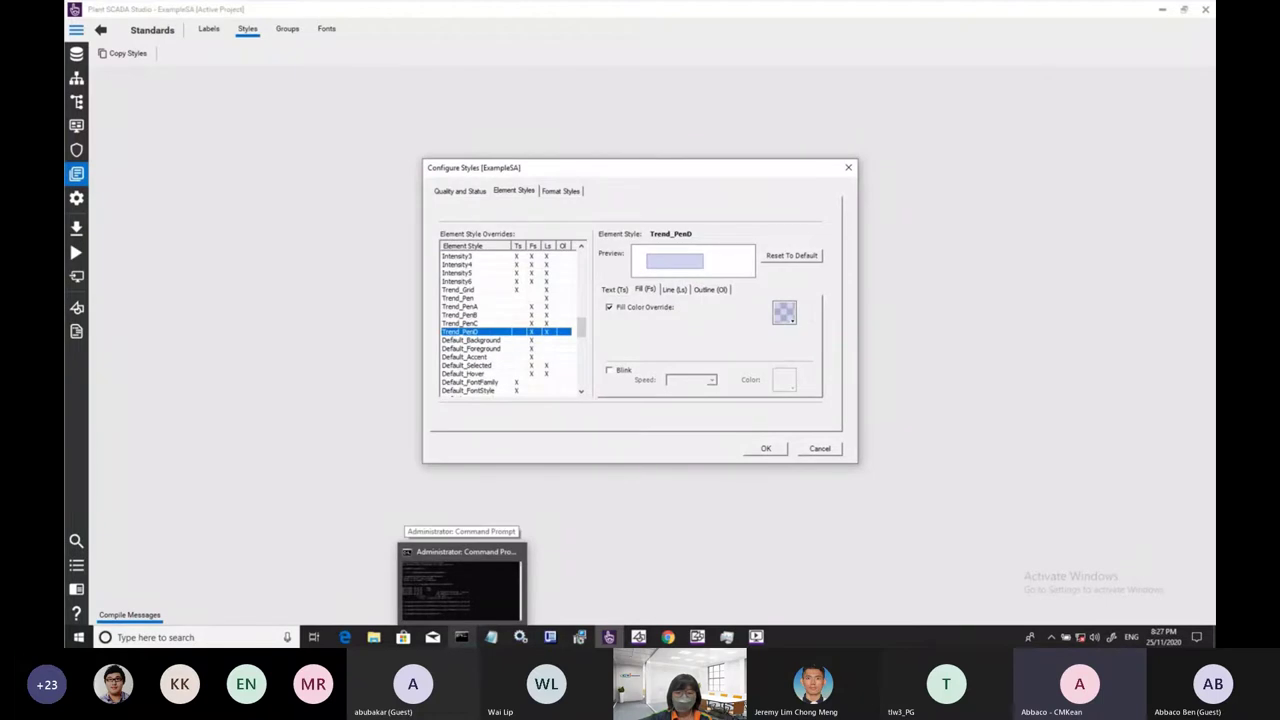
key("alt+Tab")
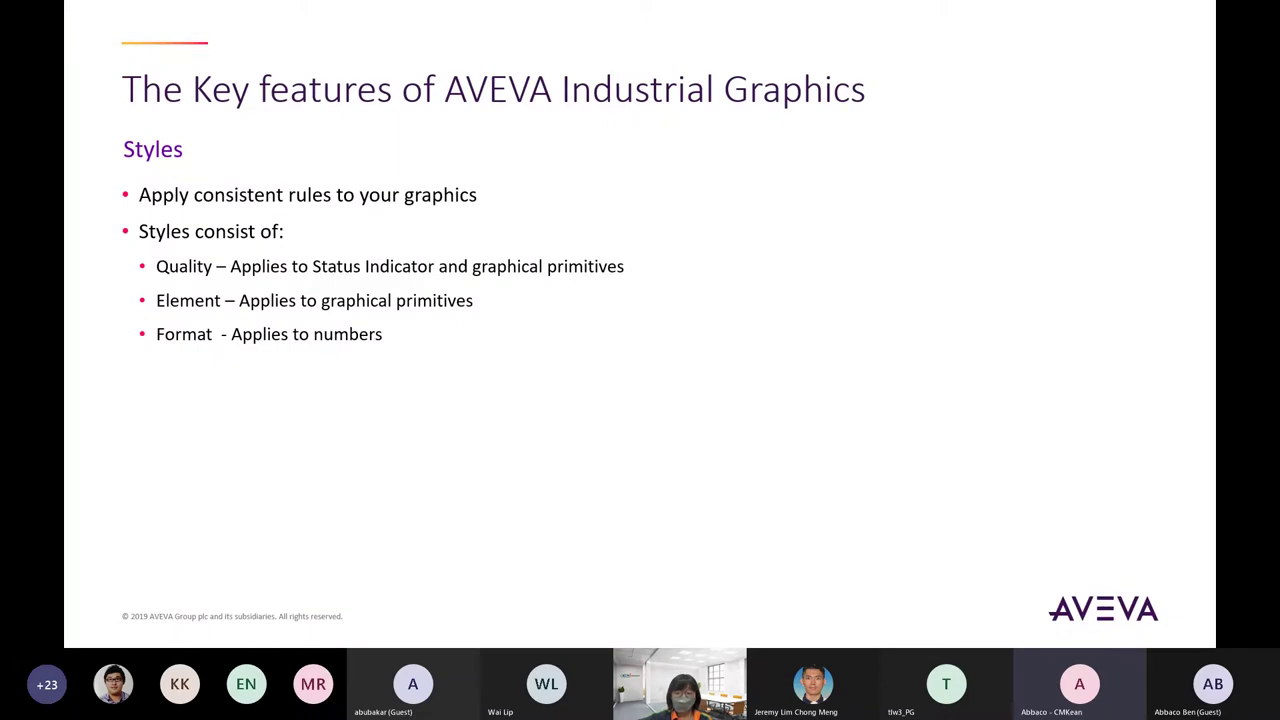
- Review the format styles for numbers, checking Integer, Exponential and Real with its precision per value range
key("alt+Tab")
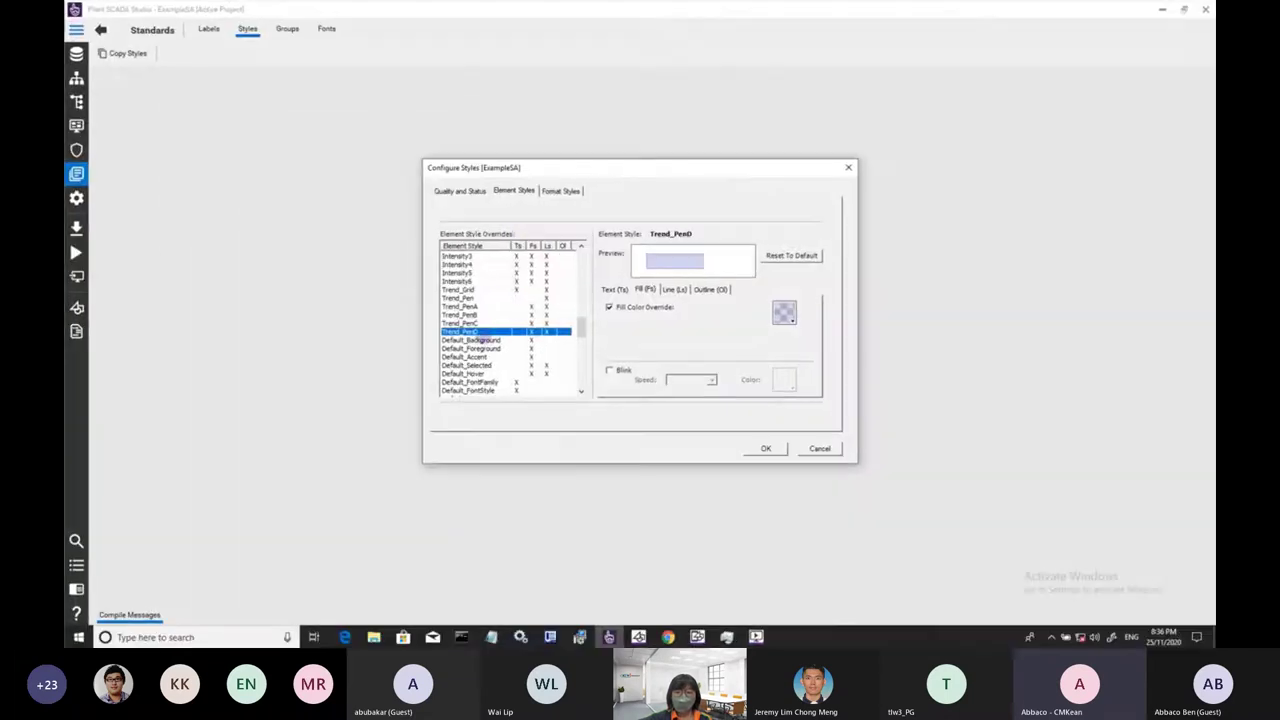
left_click(556, 190)
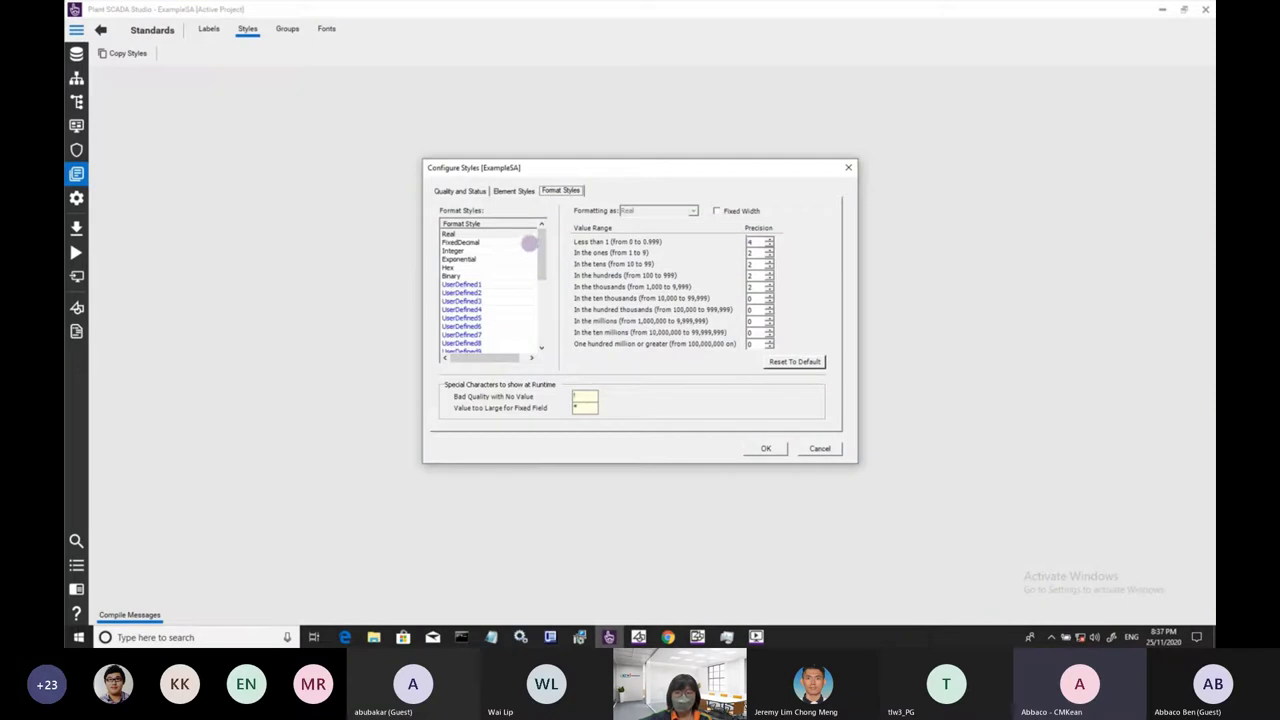
left_click(527, 249)
left_click(524, 258)
left_click(526, 233)
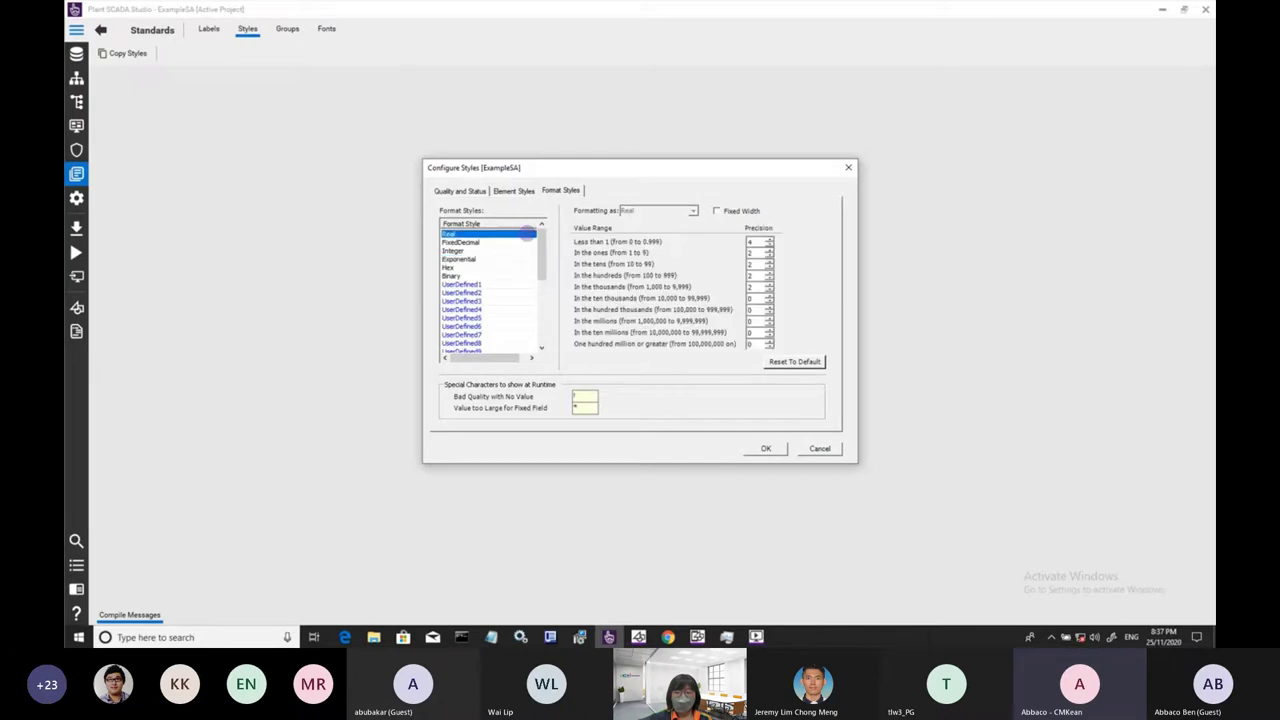
- Inspect the Value Display animation of the PV text beside REAL 0...0.999 on the Styles graphic, including its available text formats
left_click(697, 637)
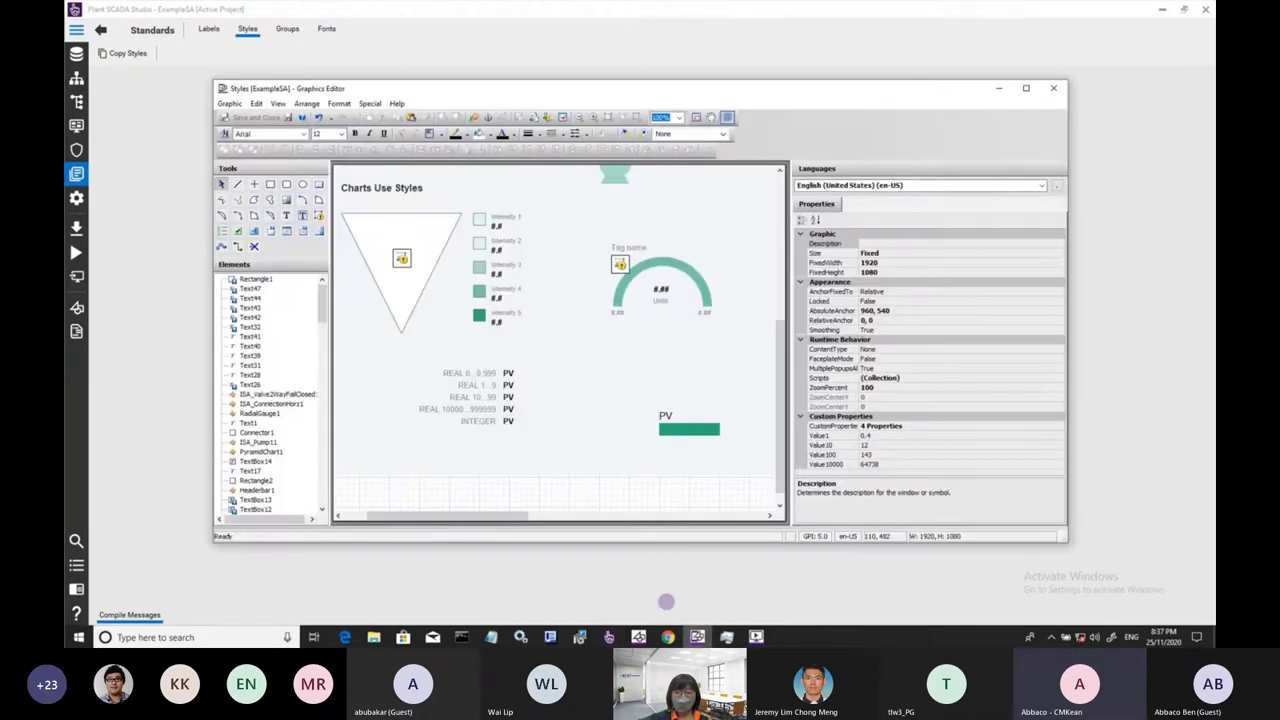
left_click(509, 373)
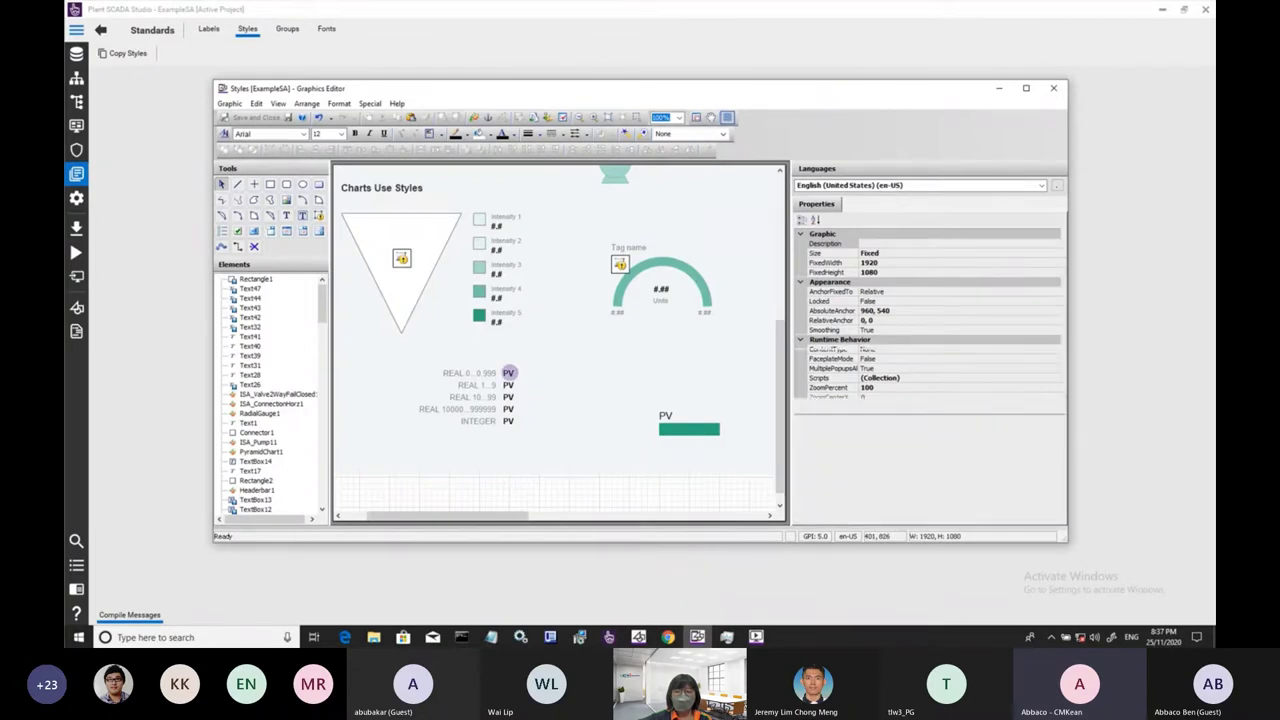
double_click(509, 373)
left_click(482, 172)
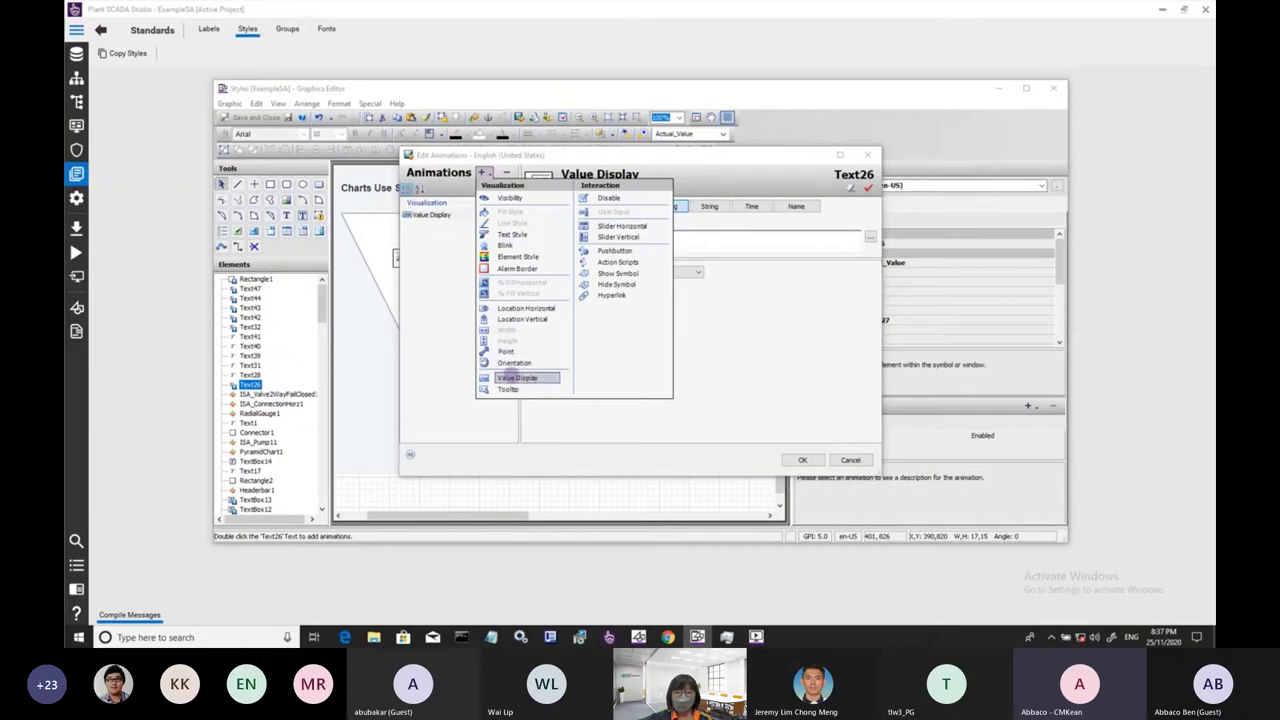
left_click(512, 377)
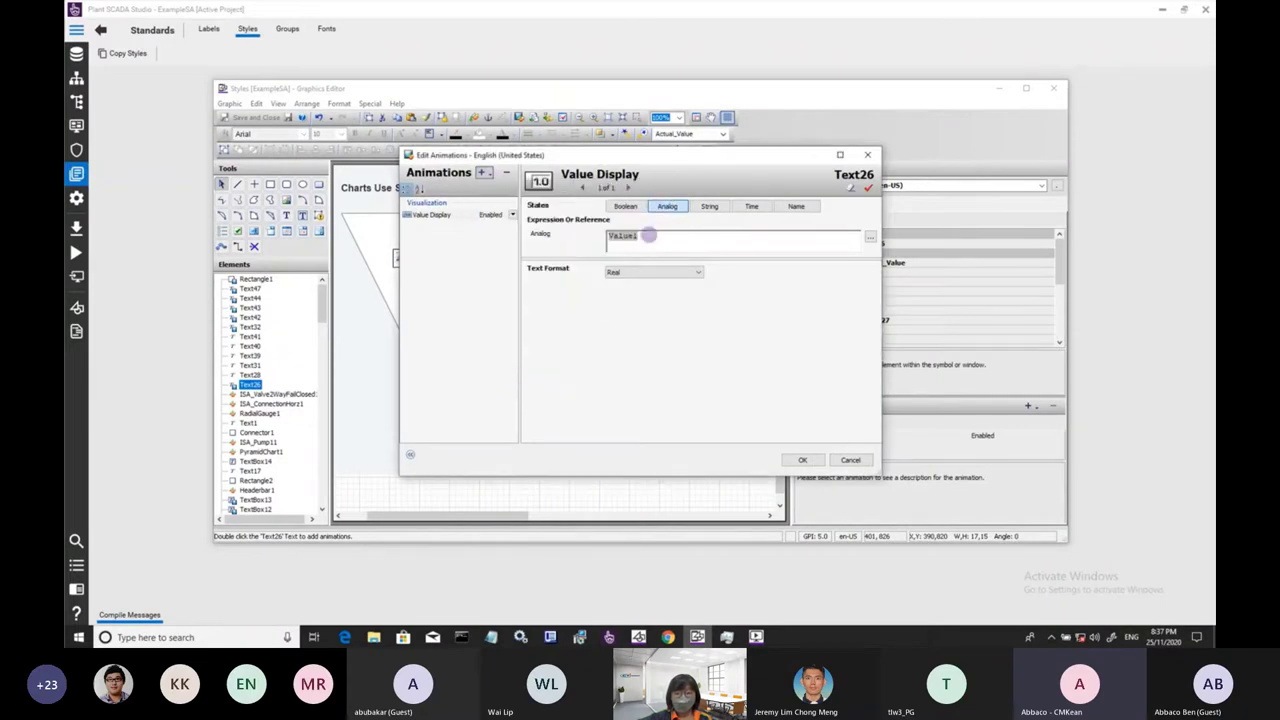
left_click(675, 270)
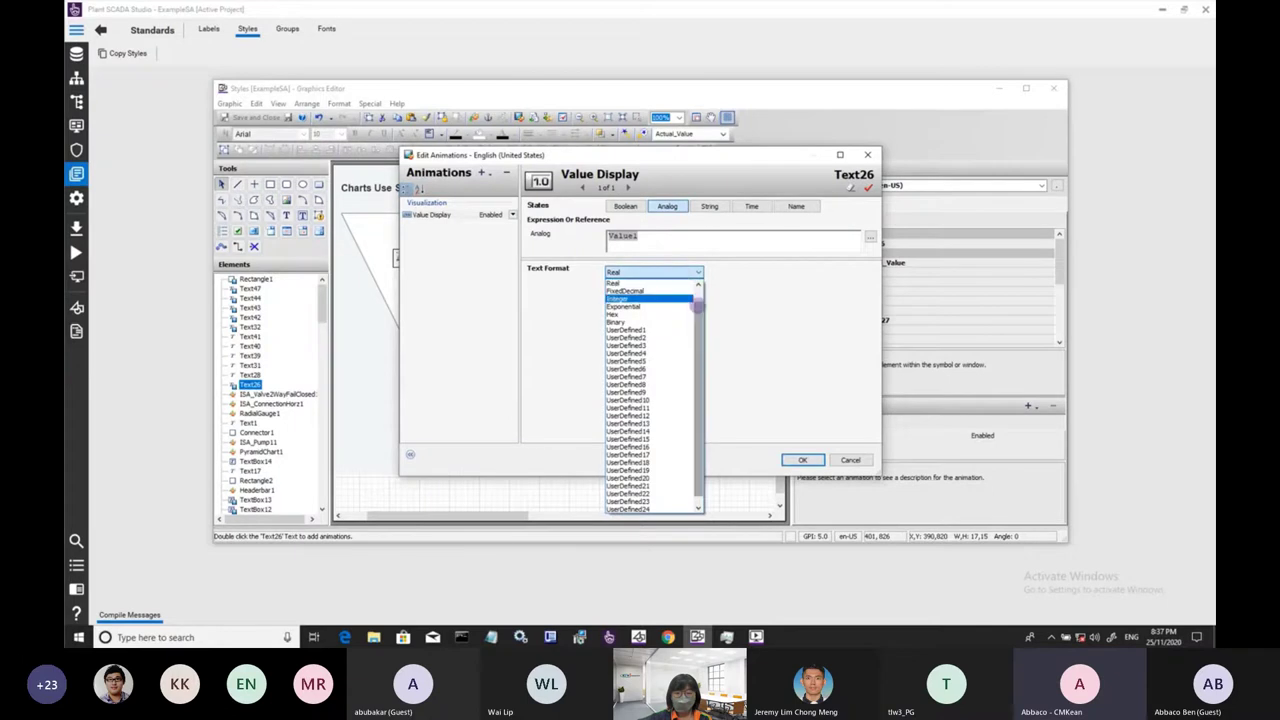
scroll(655, 297, "down", 1)
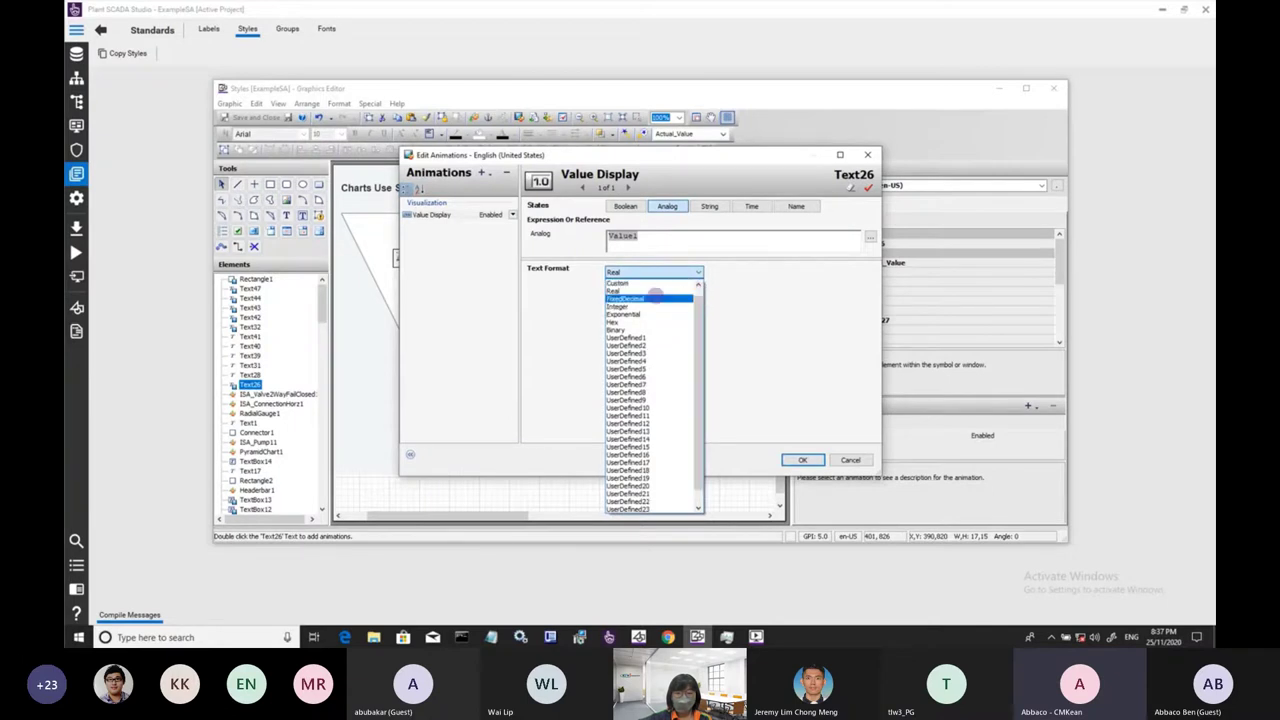
key("Escape")
- Switch to the web client and check the formatted Real and Integer values on the Styles page
key("alt+Tab")
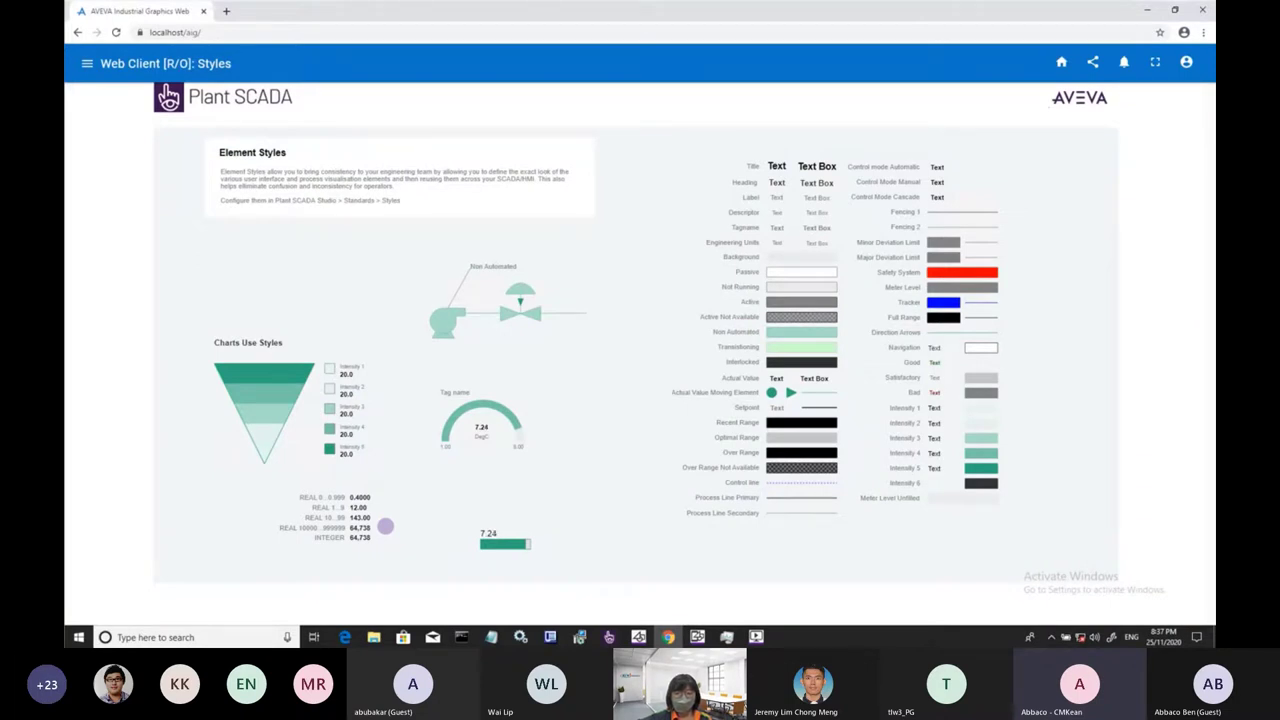
key("alt+Tab")
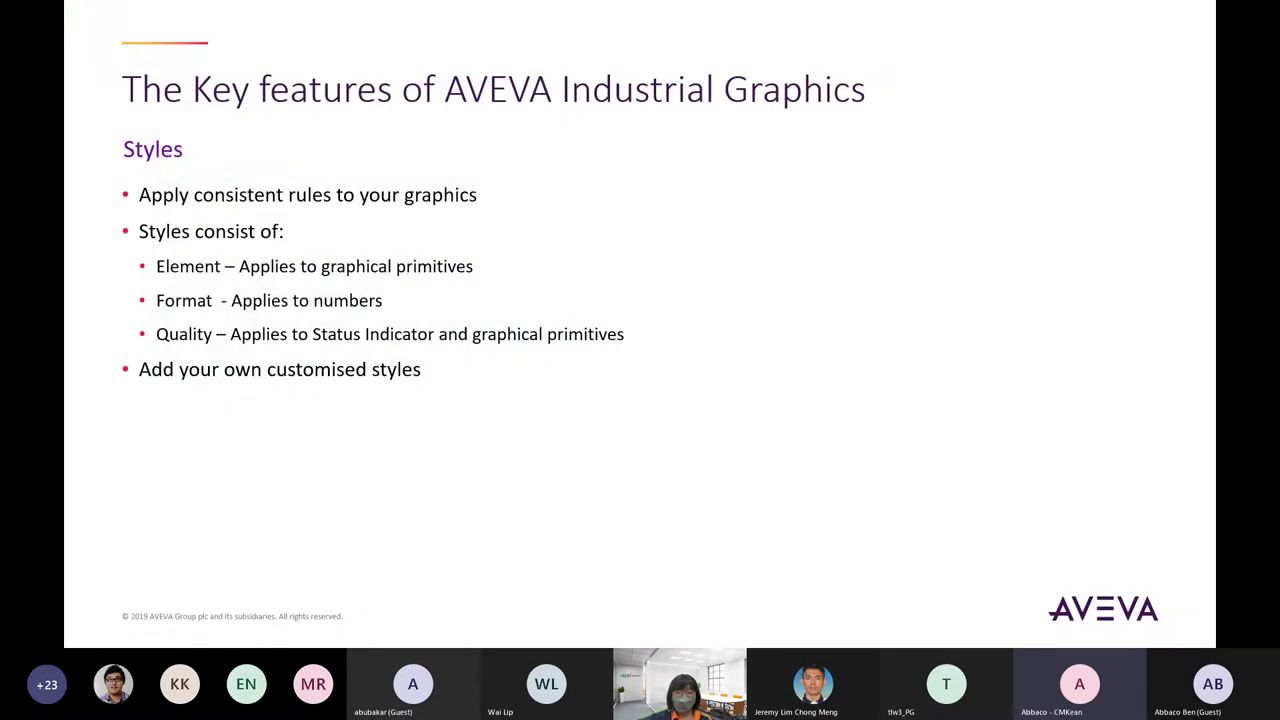
- Return to the style configuration in Plant SCADA Studio and rename the element style User_Defined_01 to MyStyle
key("alt+Tab")
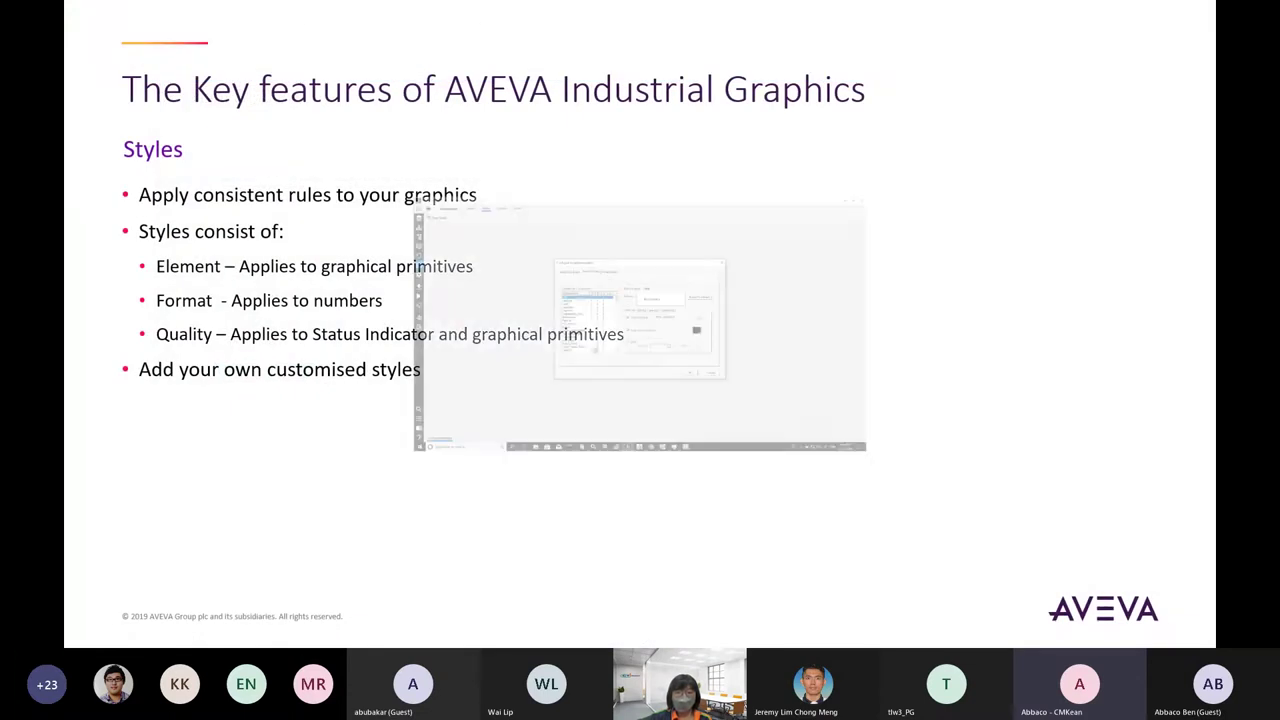
left_click_drag(580, 256, 579, 342)
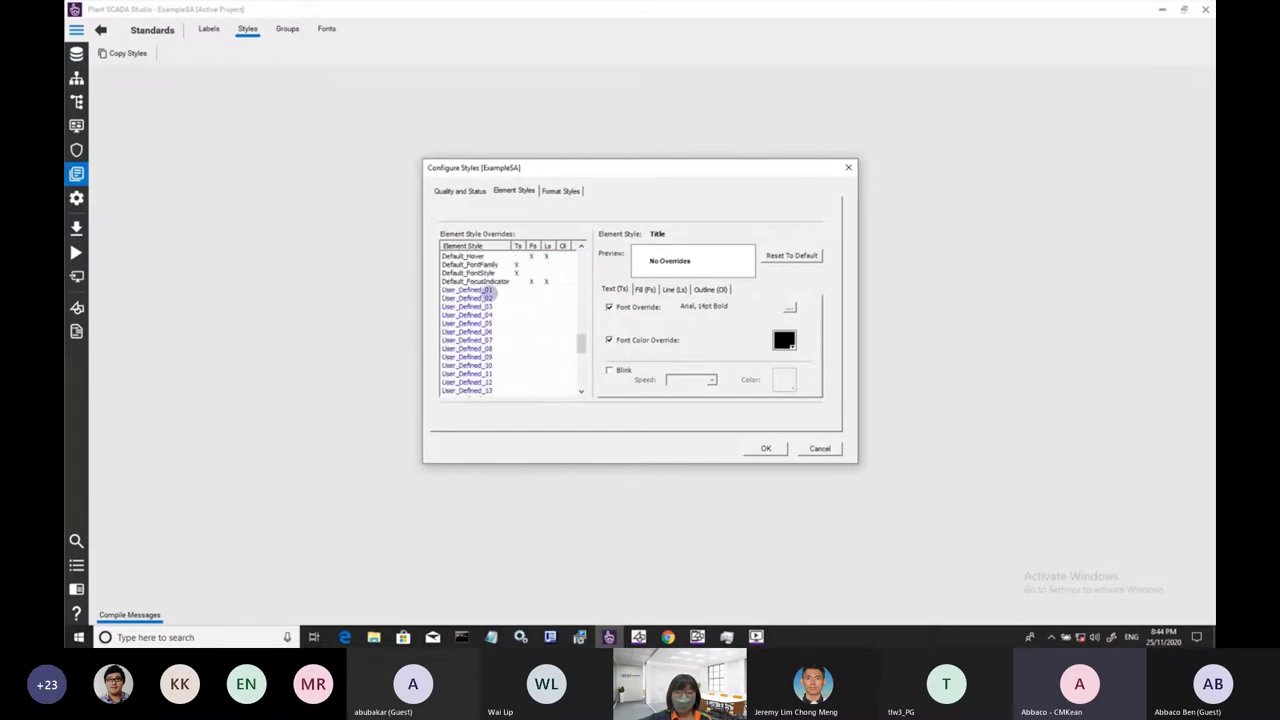
left_click(488, 289)
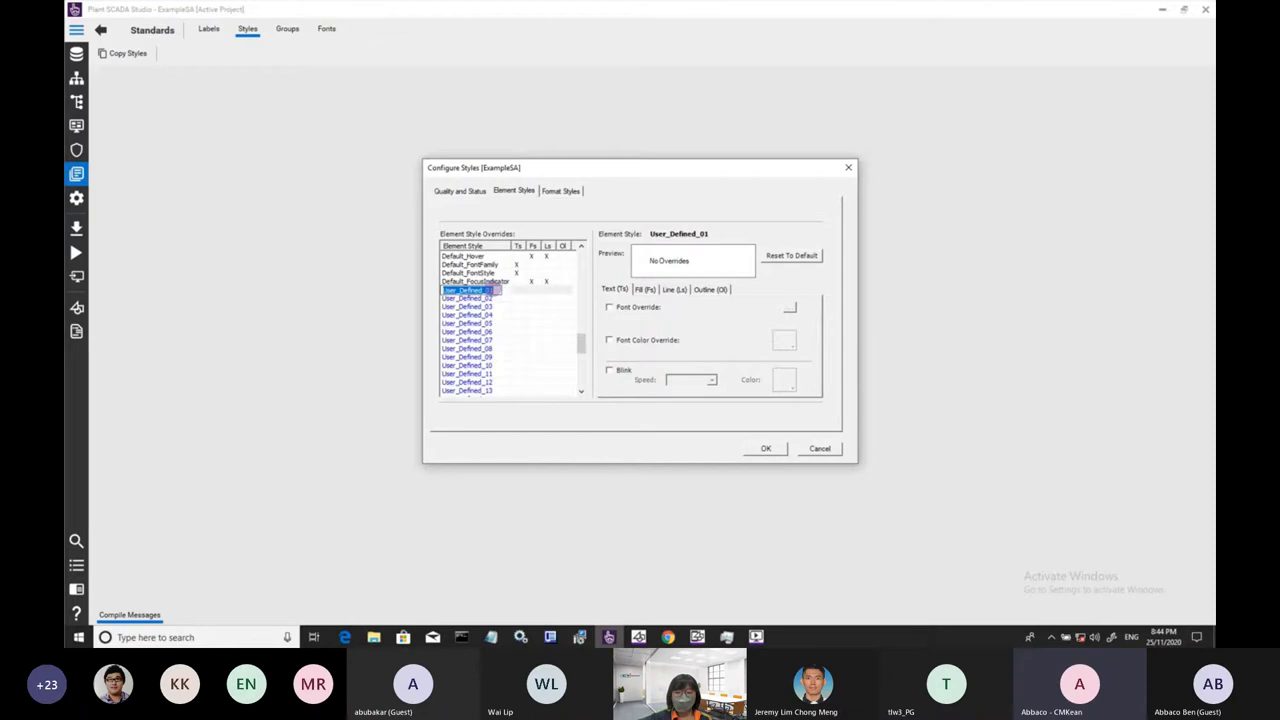
type("MyStyle")
key("Return")
- Enable the fill color override for MyStyle and set it to solid yellow (255, 255, 0)
left_click(645, 289)
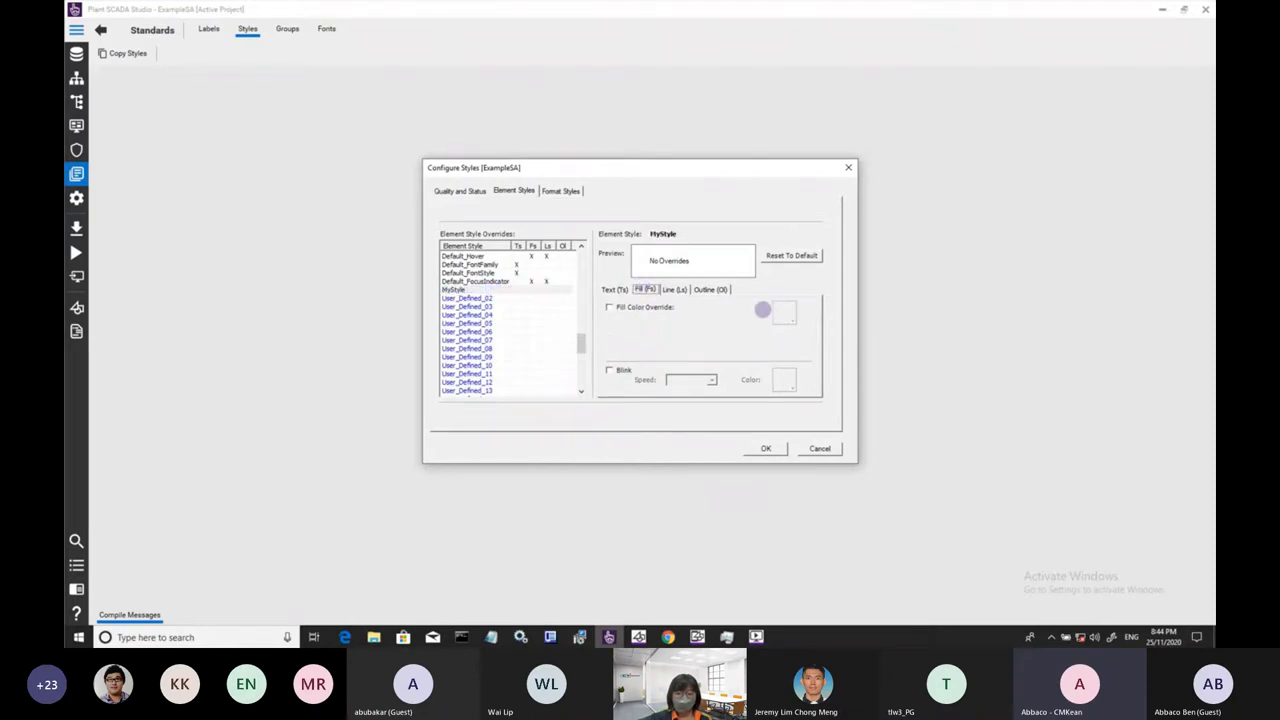
left_click(609, 307)
left_click(784, 313)
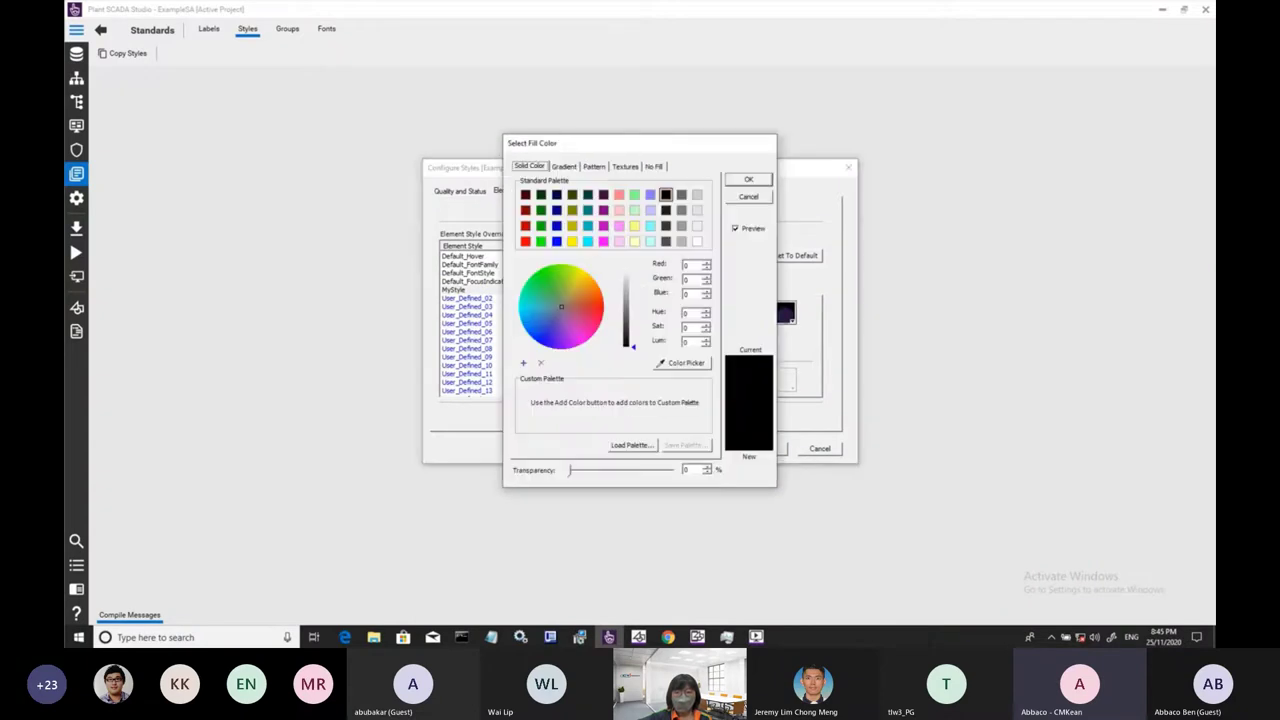
left_click(572, 241)
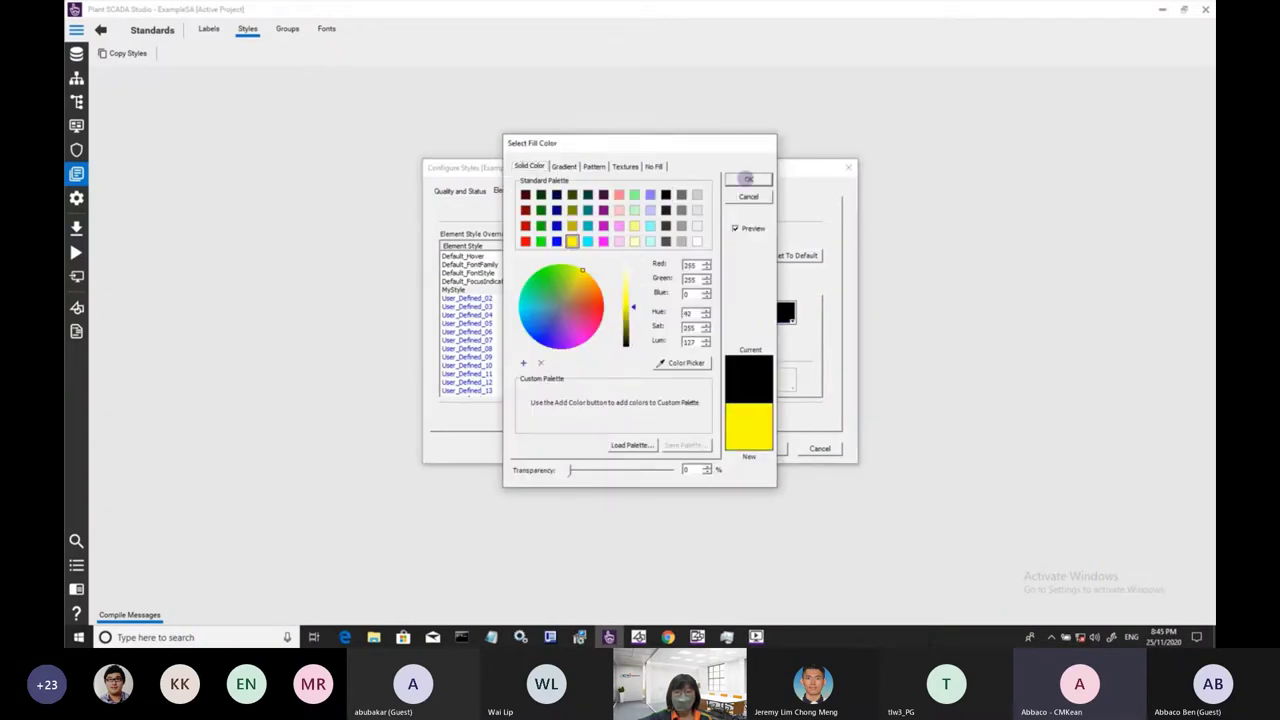
left_click(747, 180)
- Override MyStyle's line with a weight of 4 and a solid purple color, and save the style configuration
left_click(676, 290)
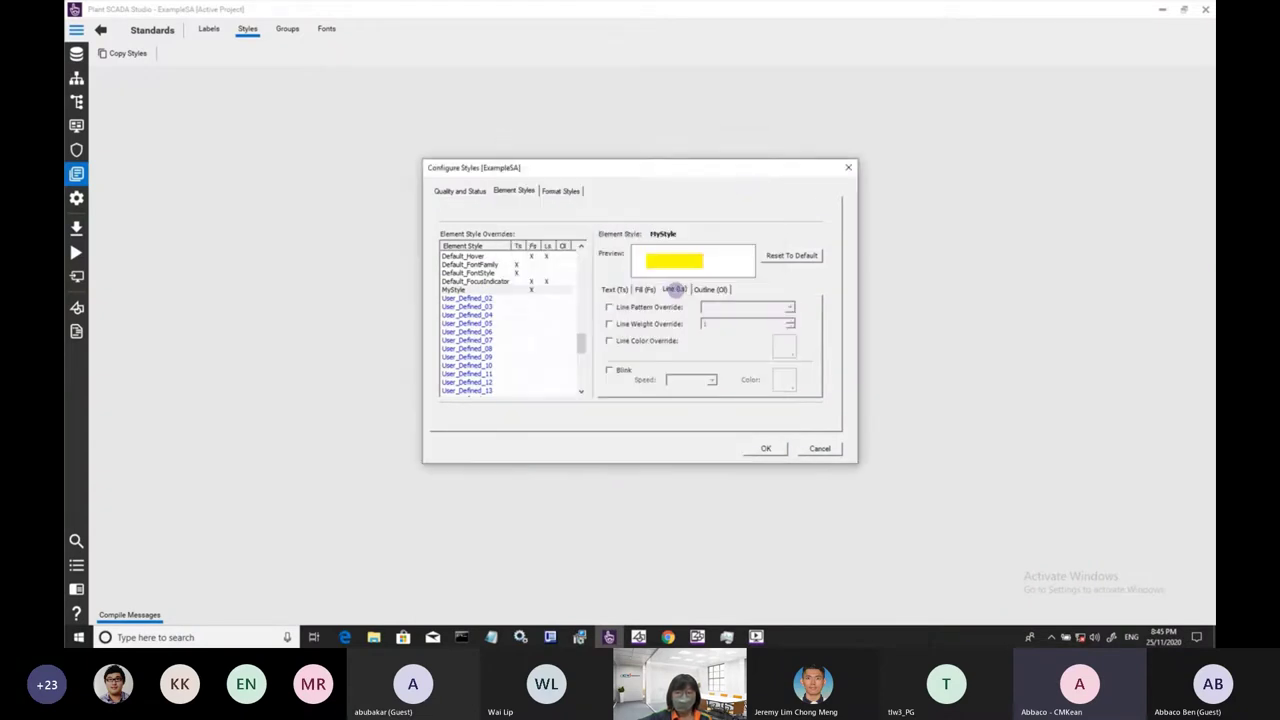
left_click(652, 323)
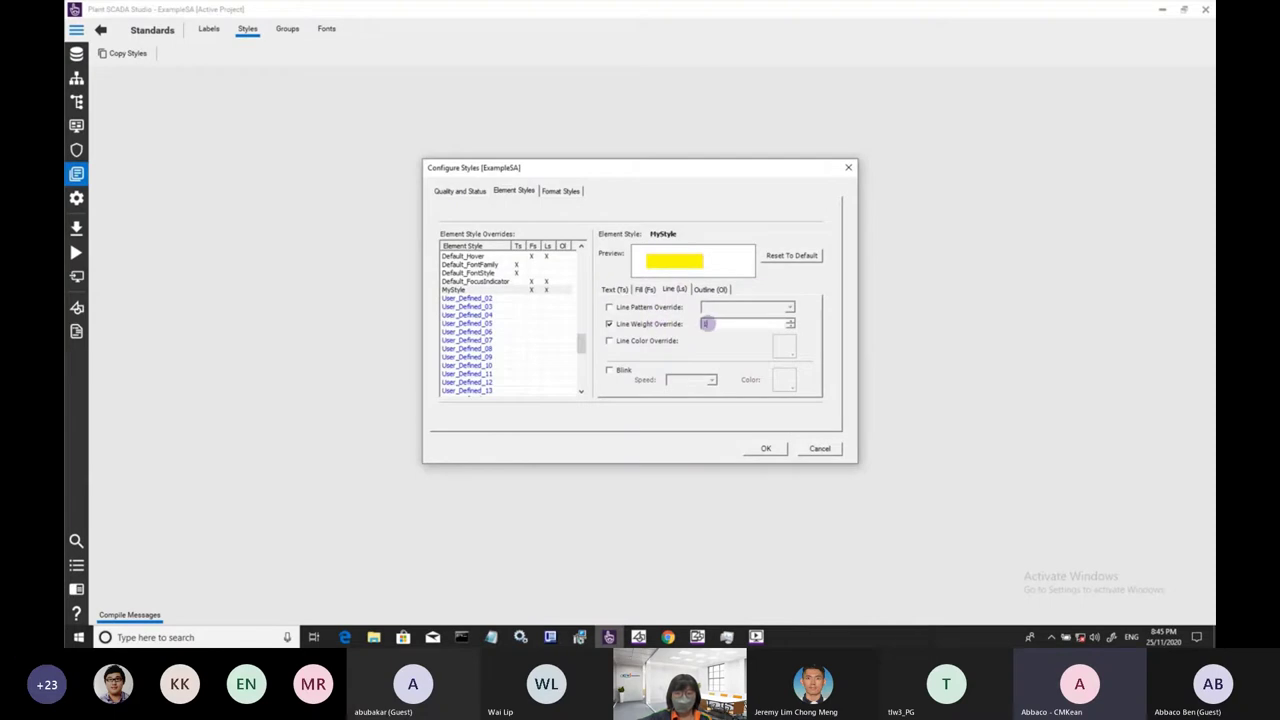
left_click(648, 341)
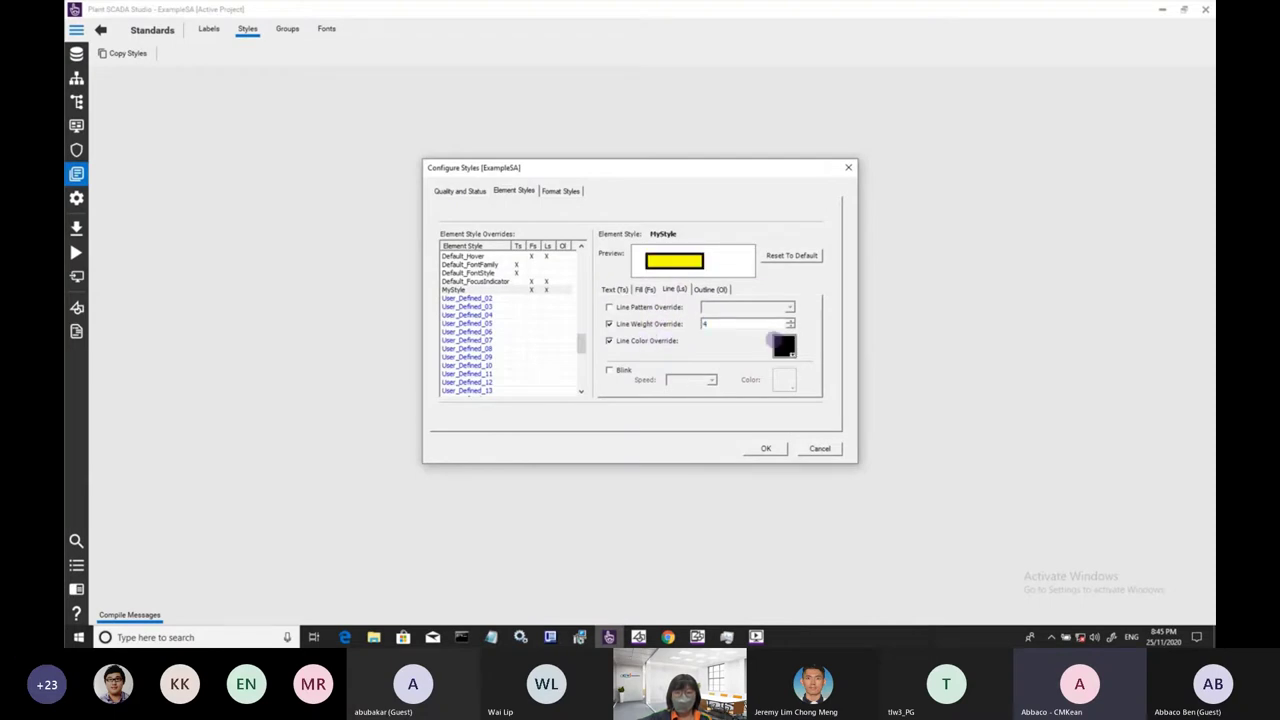
left_click(779, 343)
left_click(603, 241)
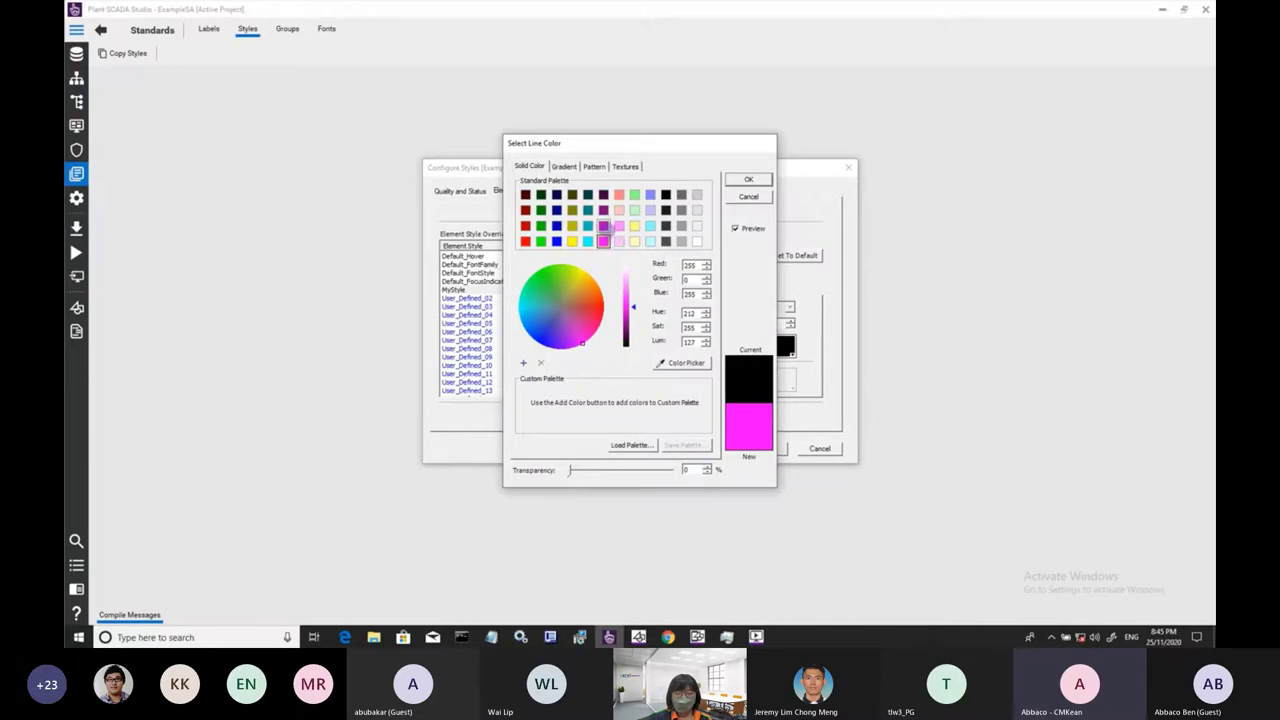
left_click(748, 179)
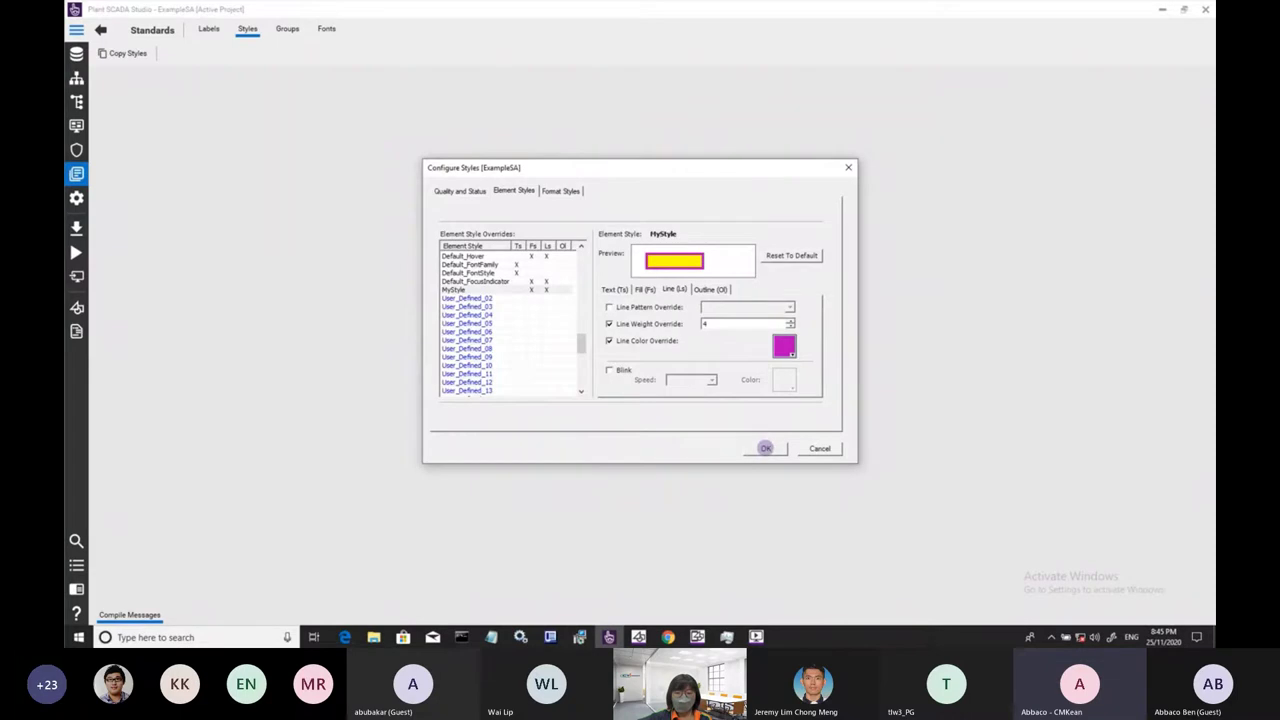
left_click(765, 448)
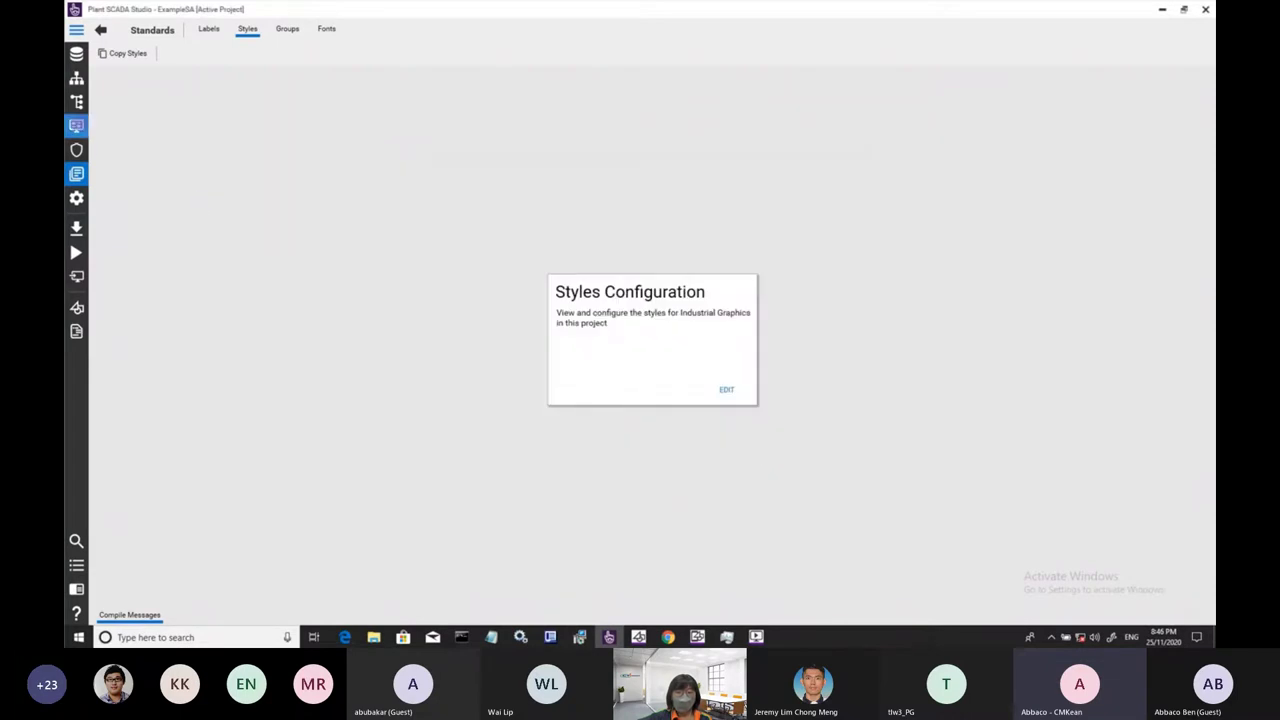
- In NewPage1, apply the MyStyle element style to the valve group's two paths and line
left_click(76, 125)
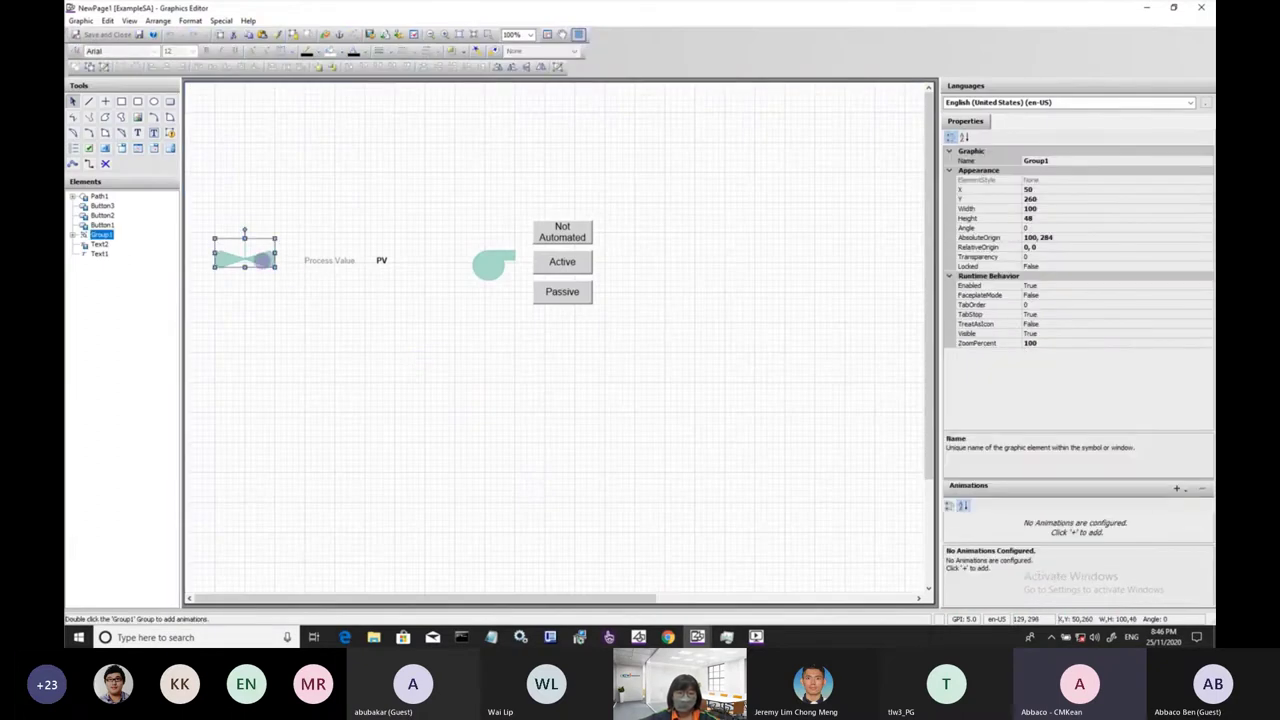
left_click(262, 258)
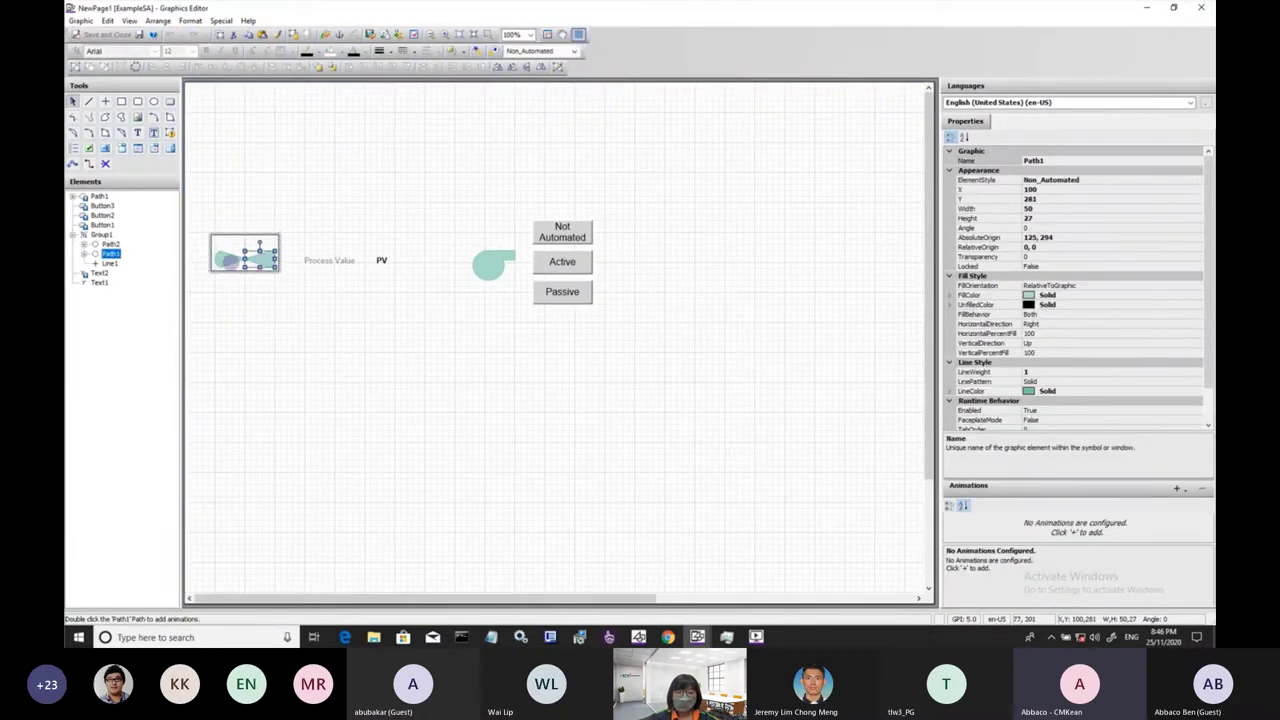
left_click(242, 246, "ctrl")
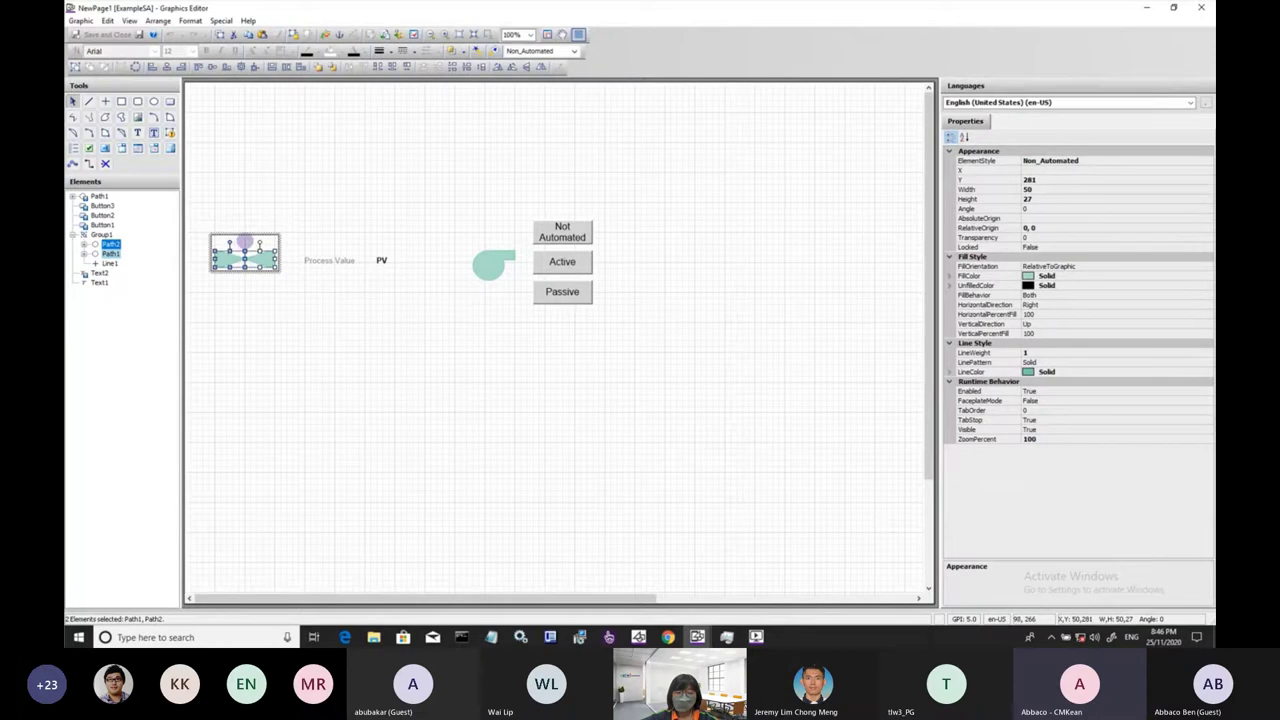
left_click(246, 241, "ctrl")
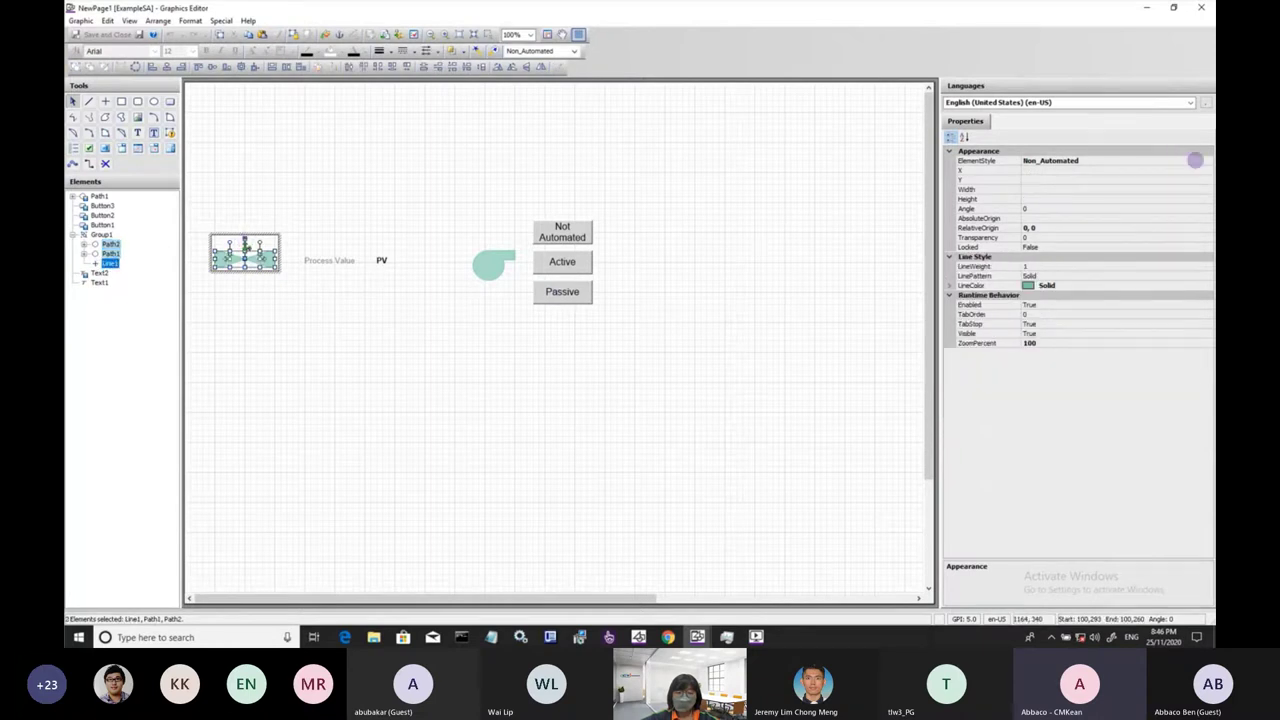
left_click(1206, 160)
left_click(1207, 160)
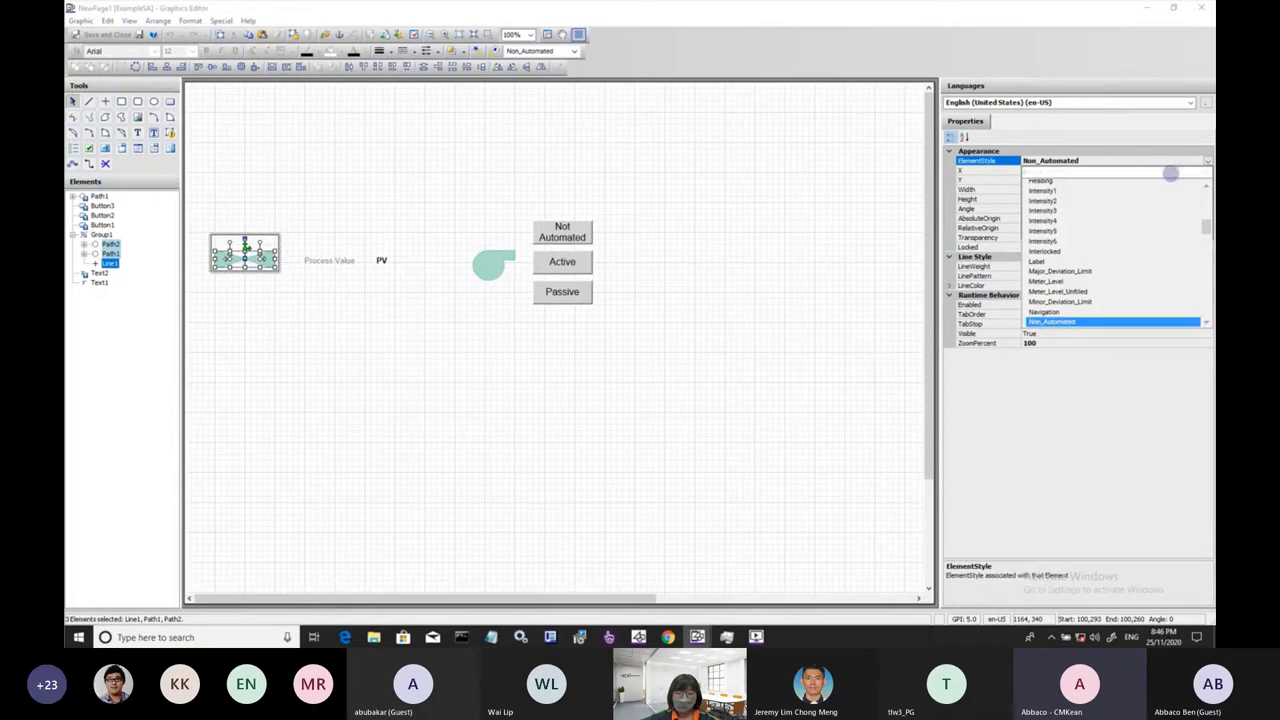
type("My")
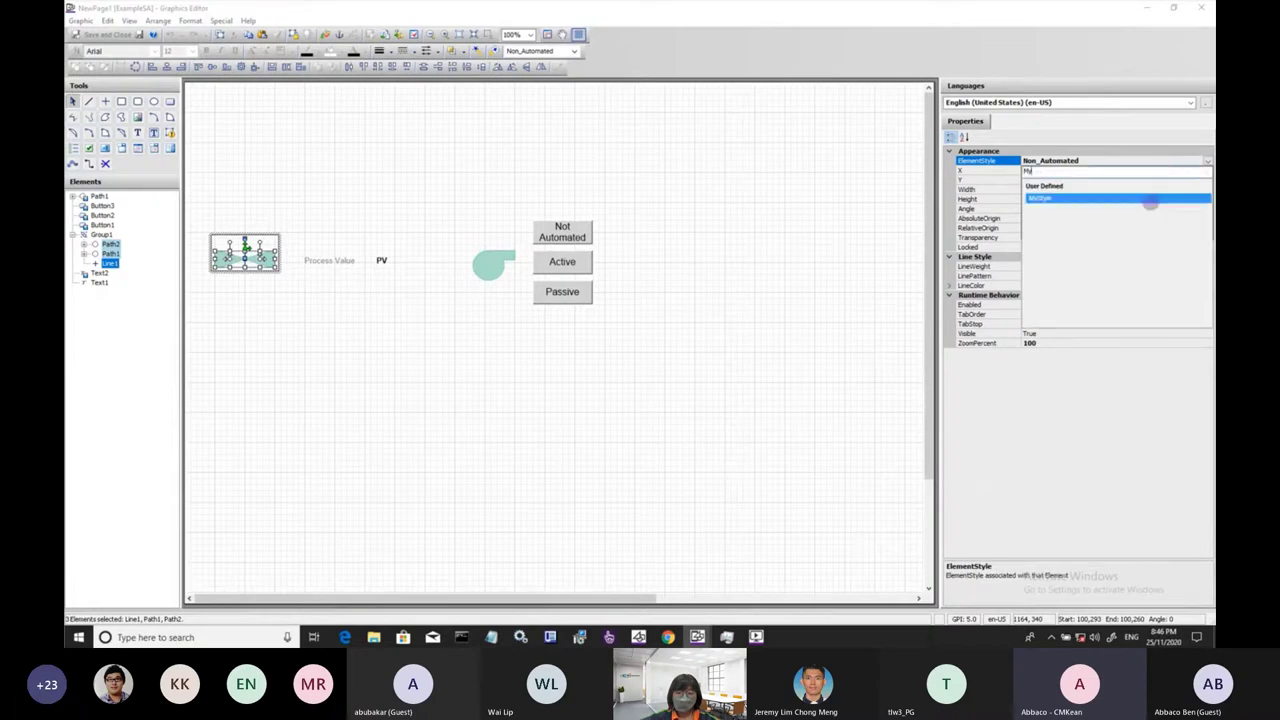
left_click(1080, 198)
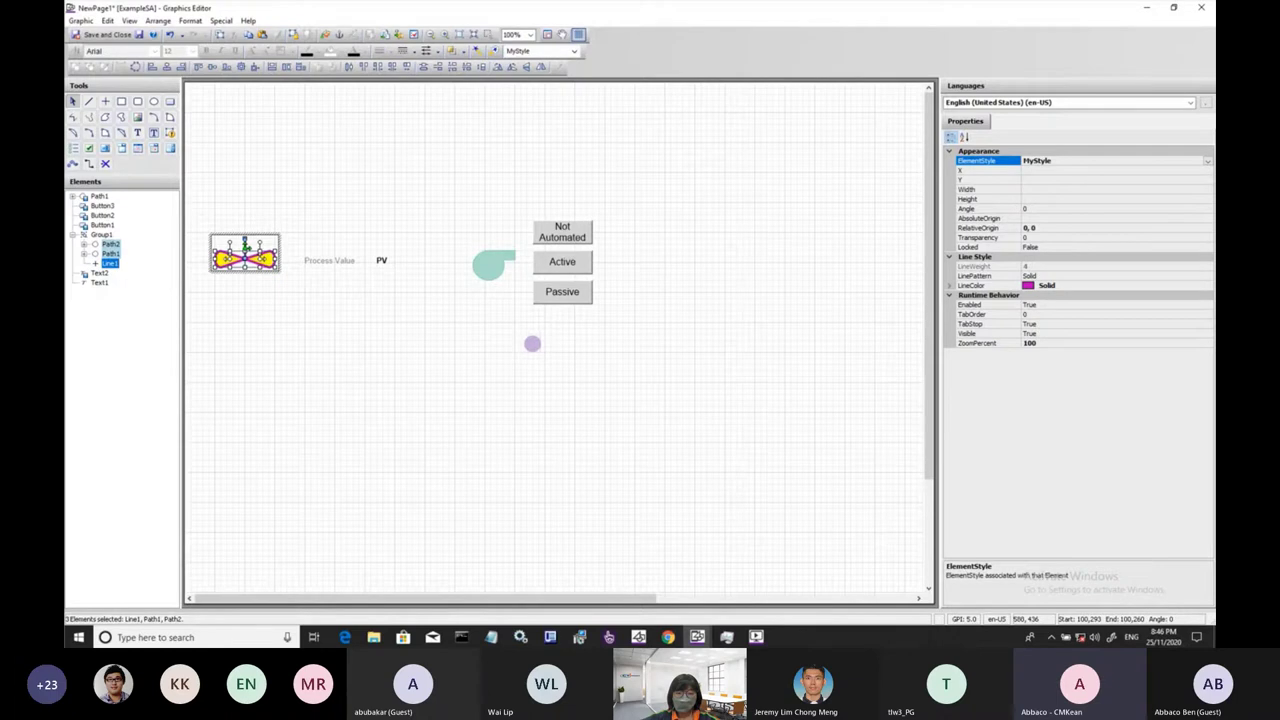
key("Escape")
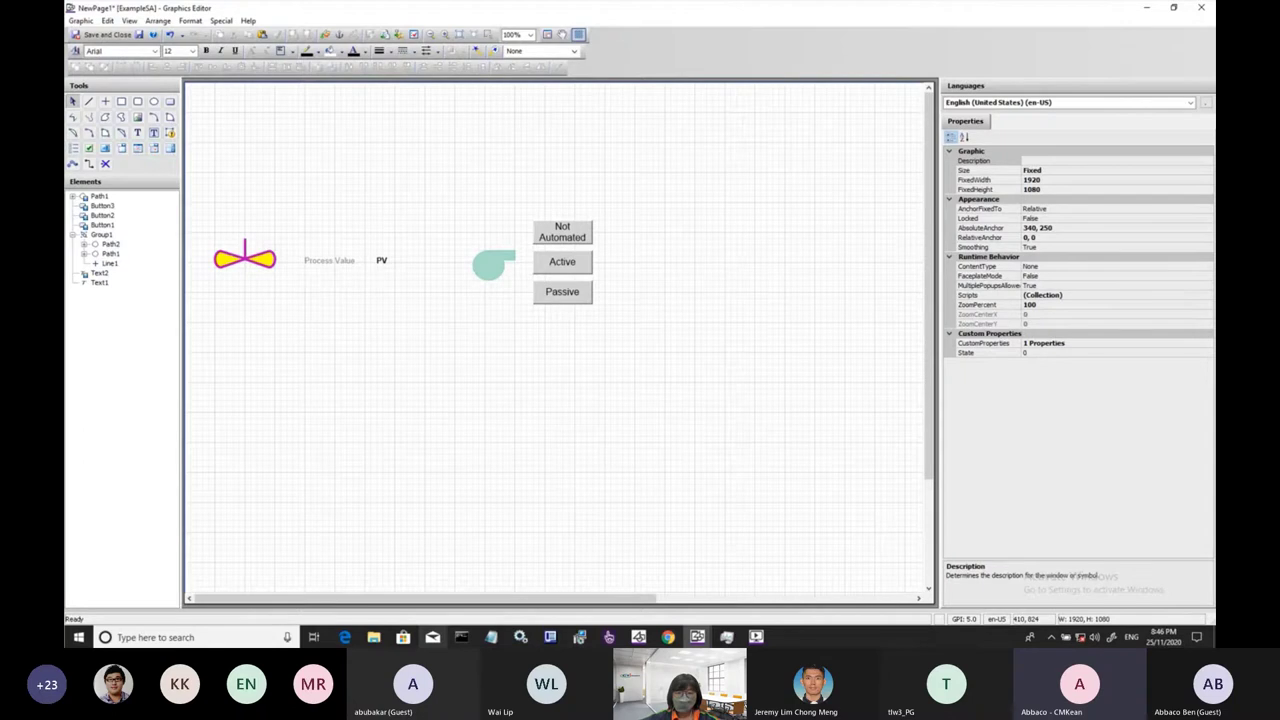
key("alt+Tab")
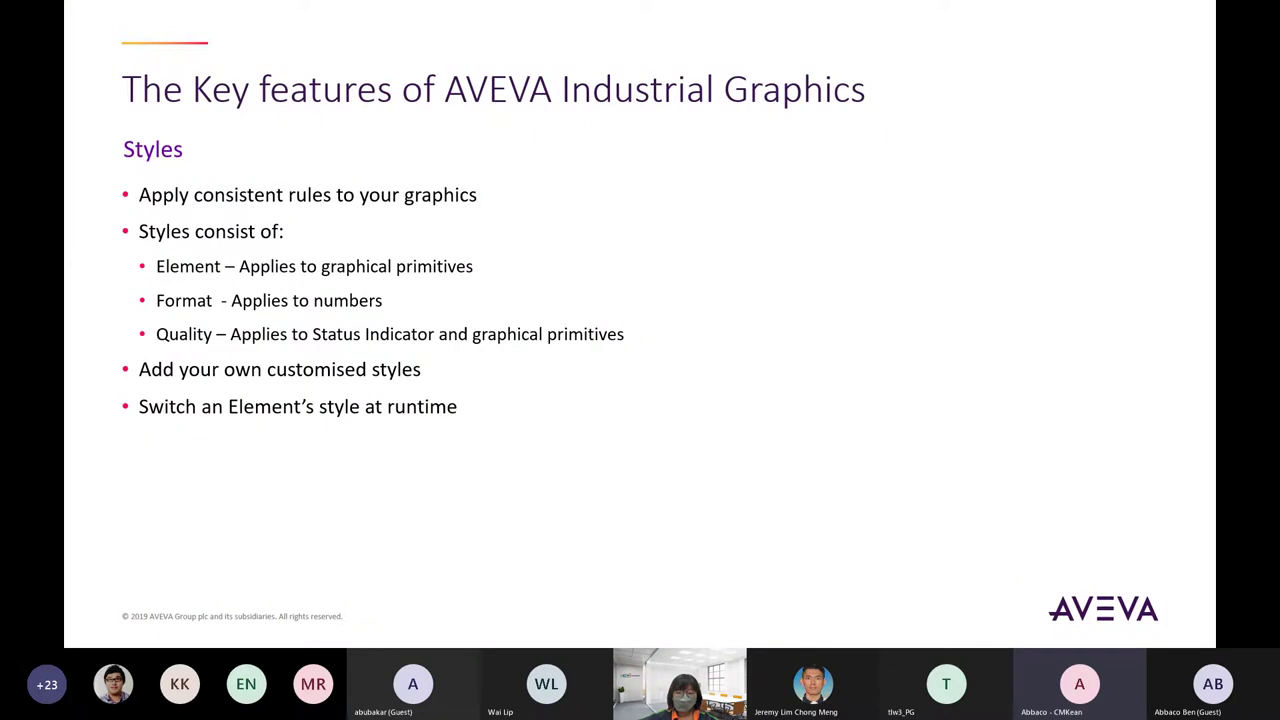
key("alt+Tab")
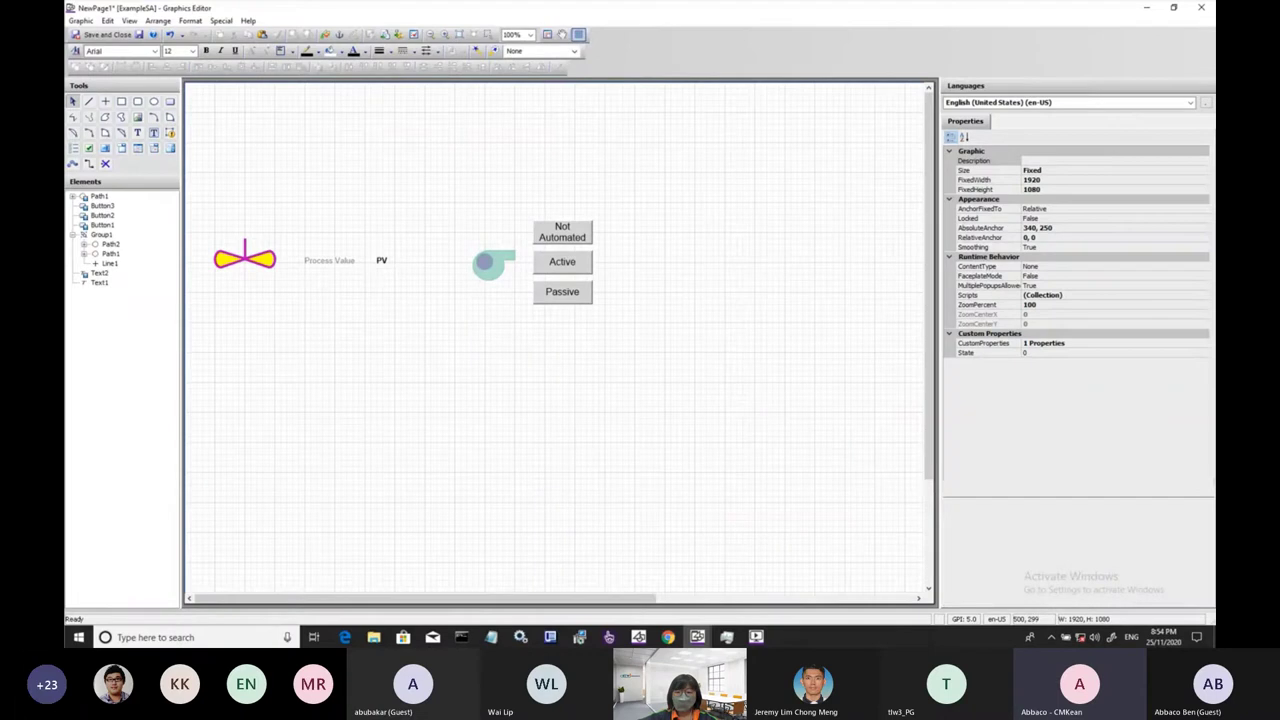
- Inspect the pump's Element Style animation, including its State expression, truth table and selectable styles, and close it without changes
double_click(484, 262)
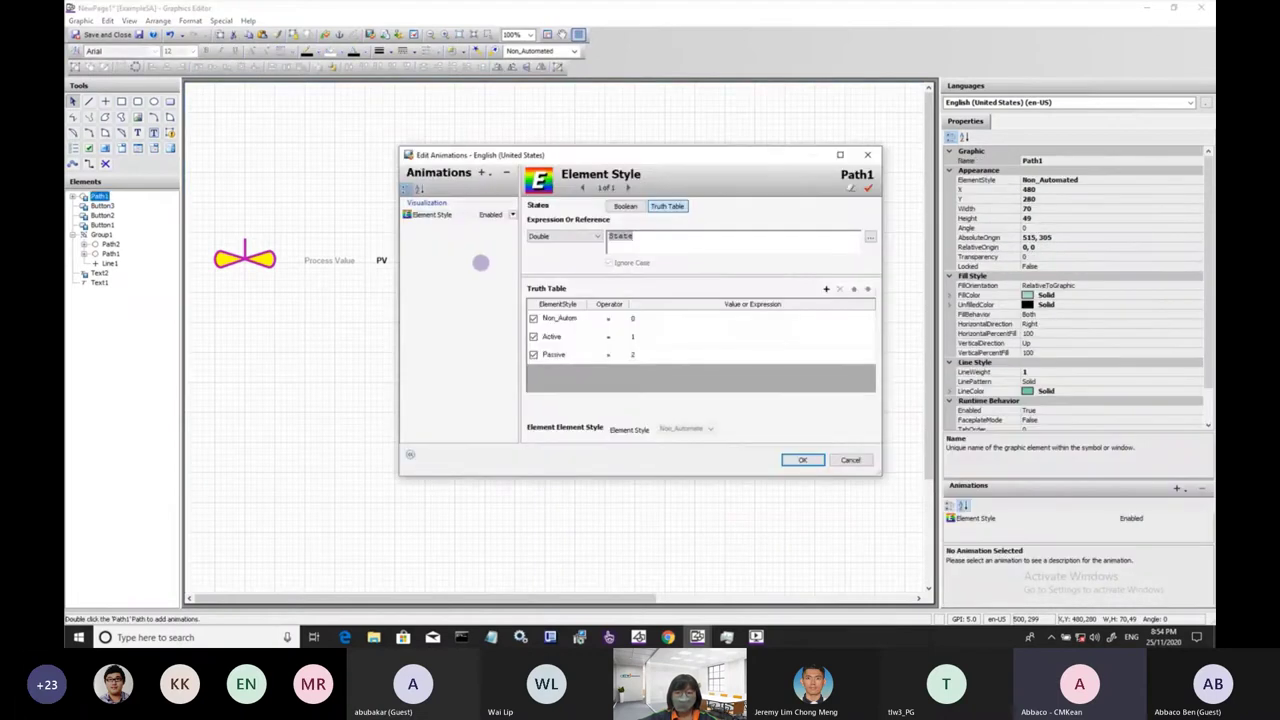
left_click(481, 172)
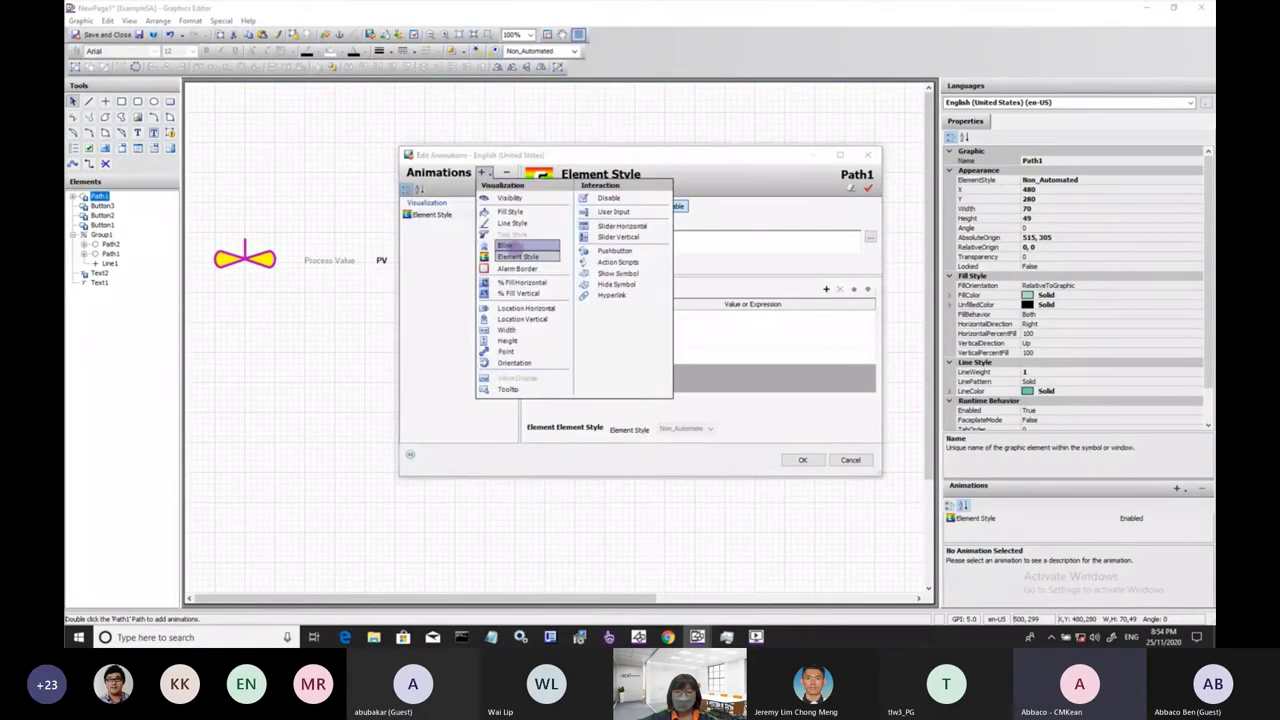
left_click(515, 256)
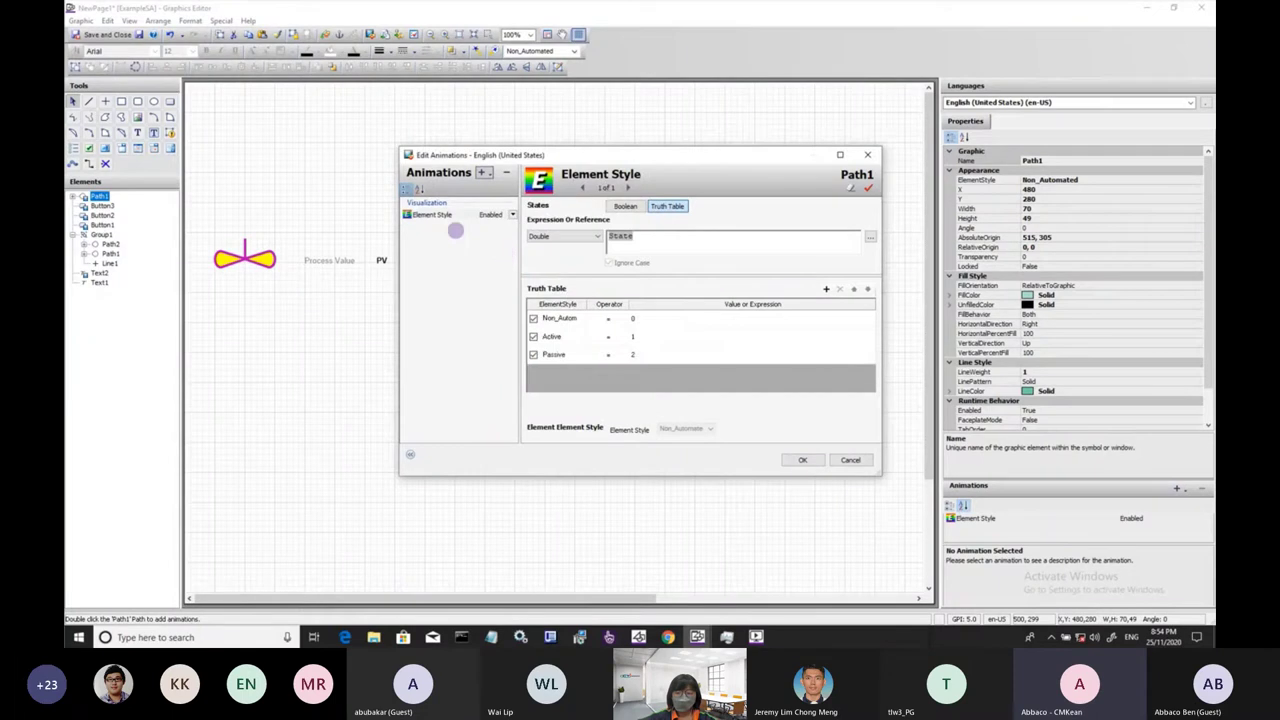
left_click(640, 238)
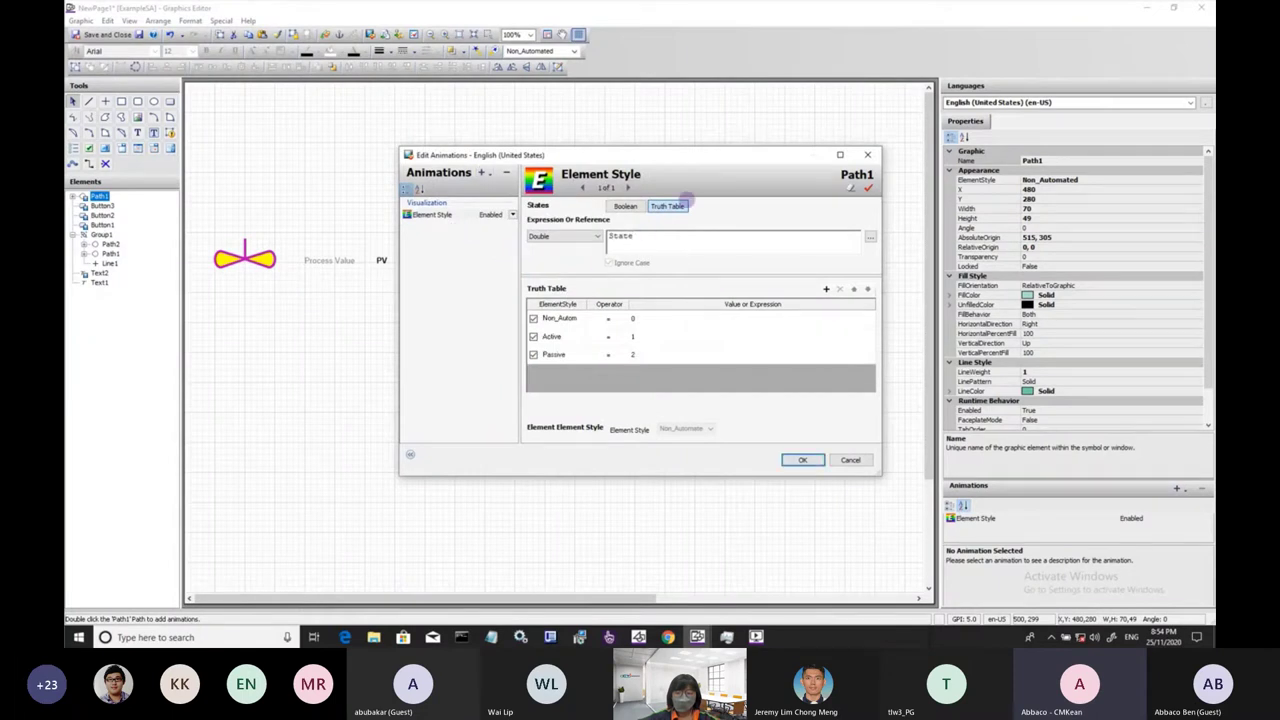
left_click(574, 318)
left_click(577, 318)
left_click_drag(578, 383, 577, 395)
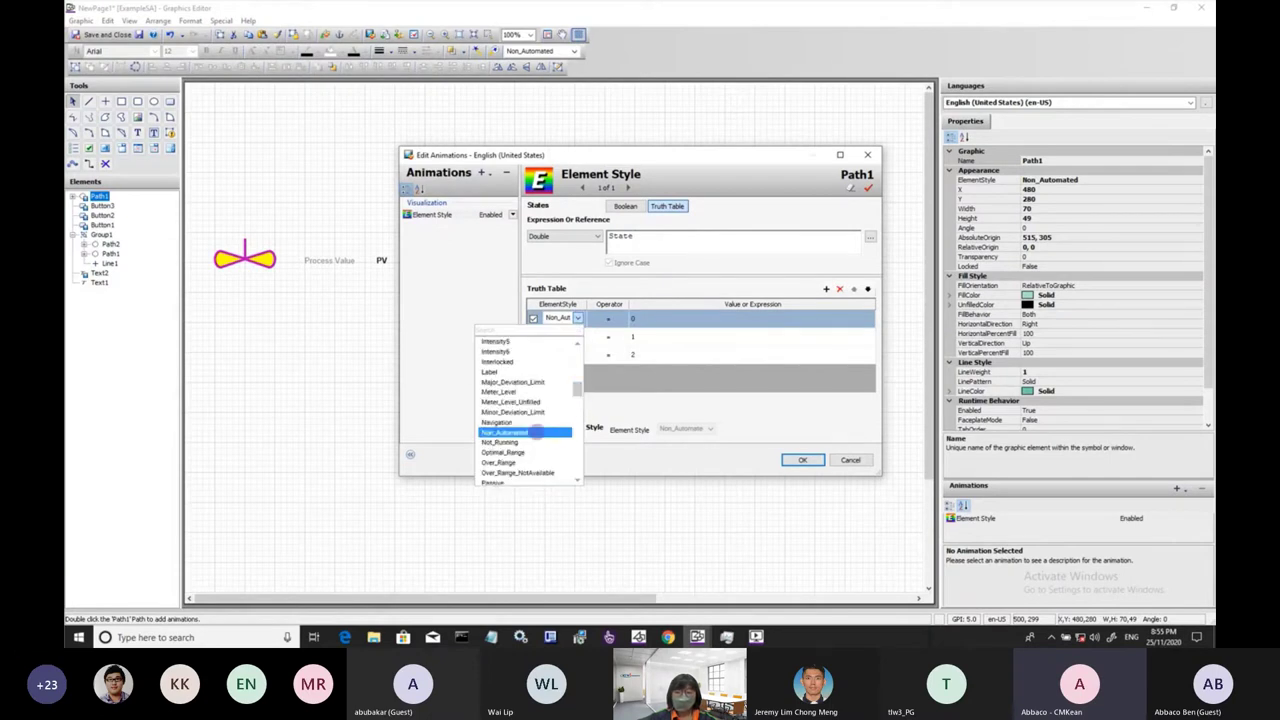
left_click(839, 426)
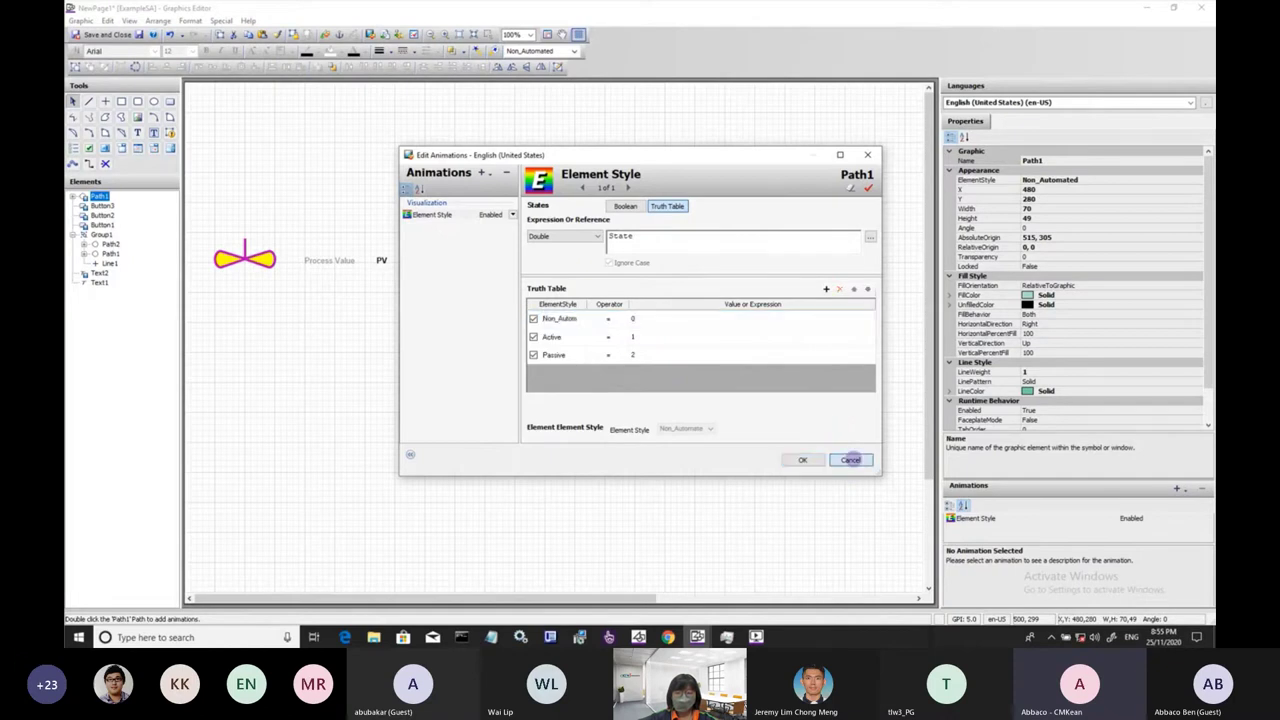
left_click(810, 459)
- Switch to the web client and test the pump on NewPage1 in the Active, Passive and Not Automated states
left_click(668, 638)
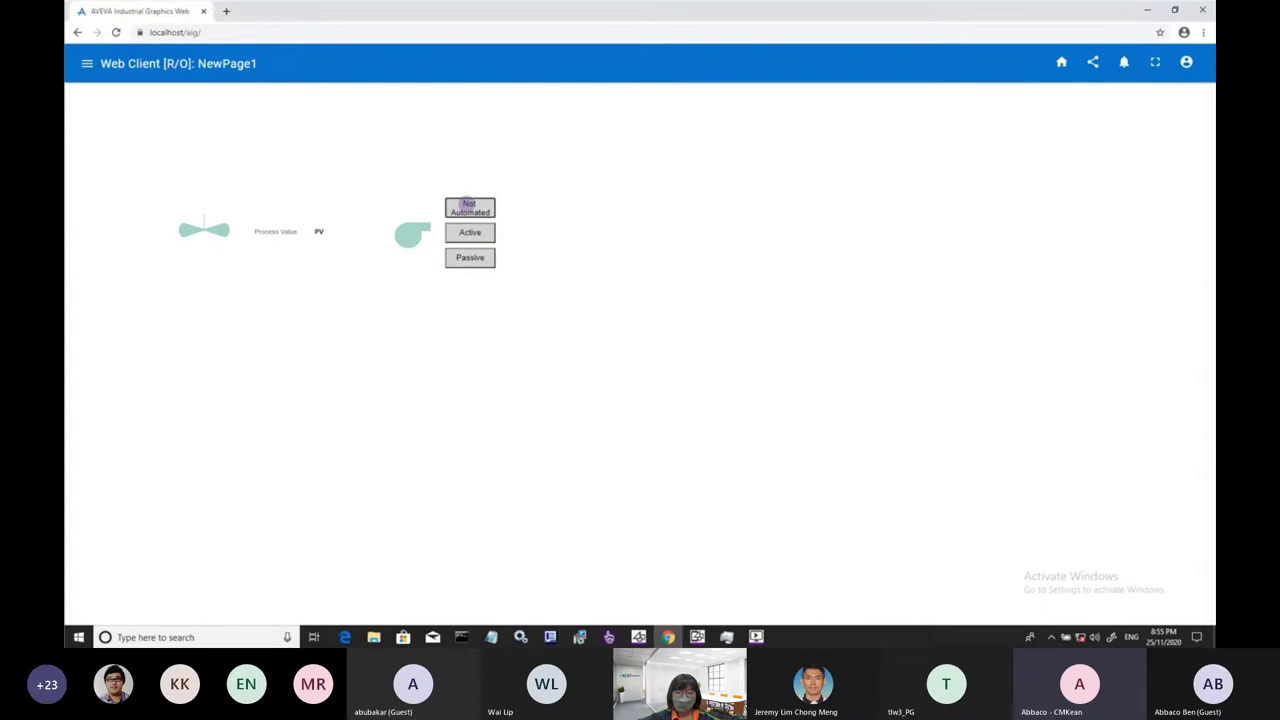
left_click(470, 232)
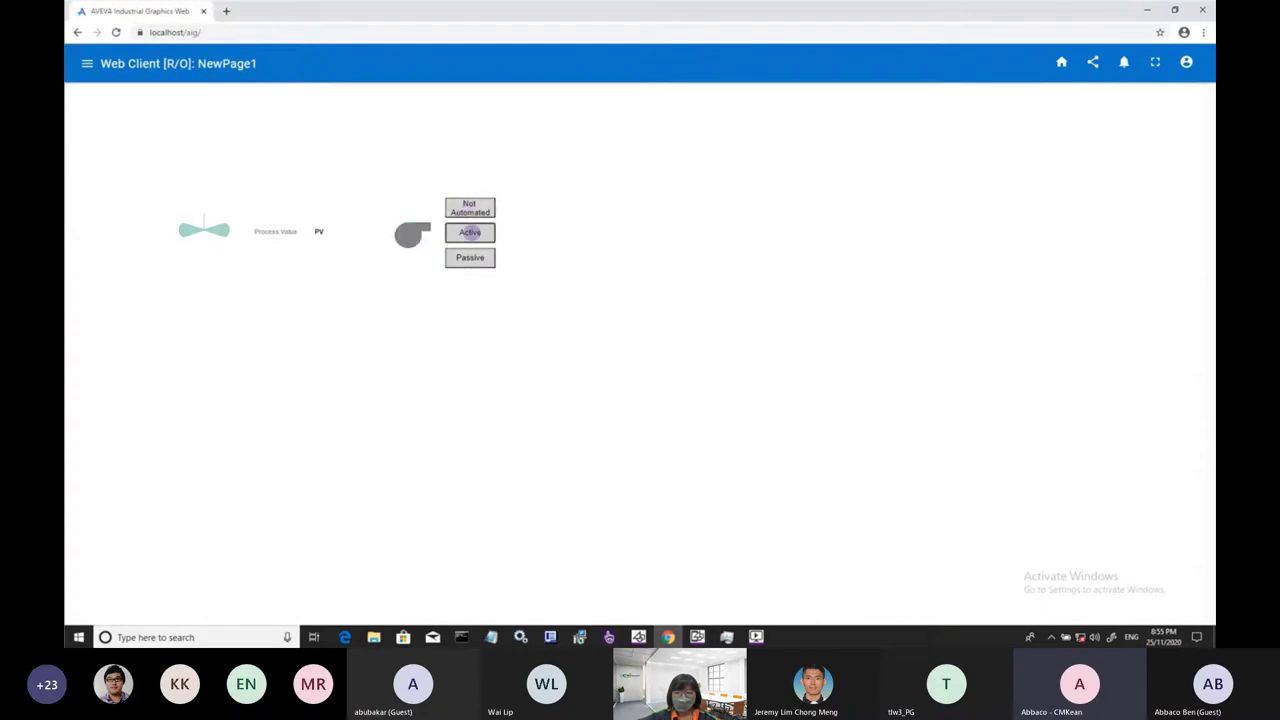
left_click(470, 257)
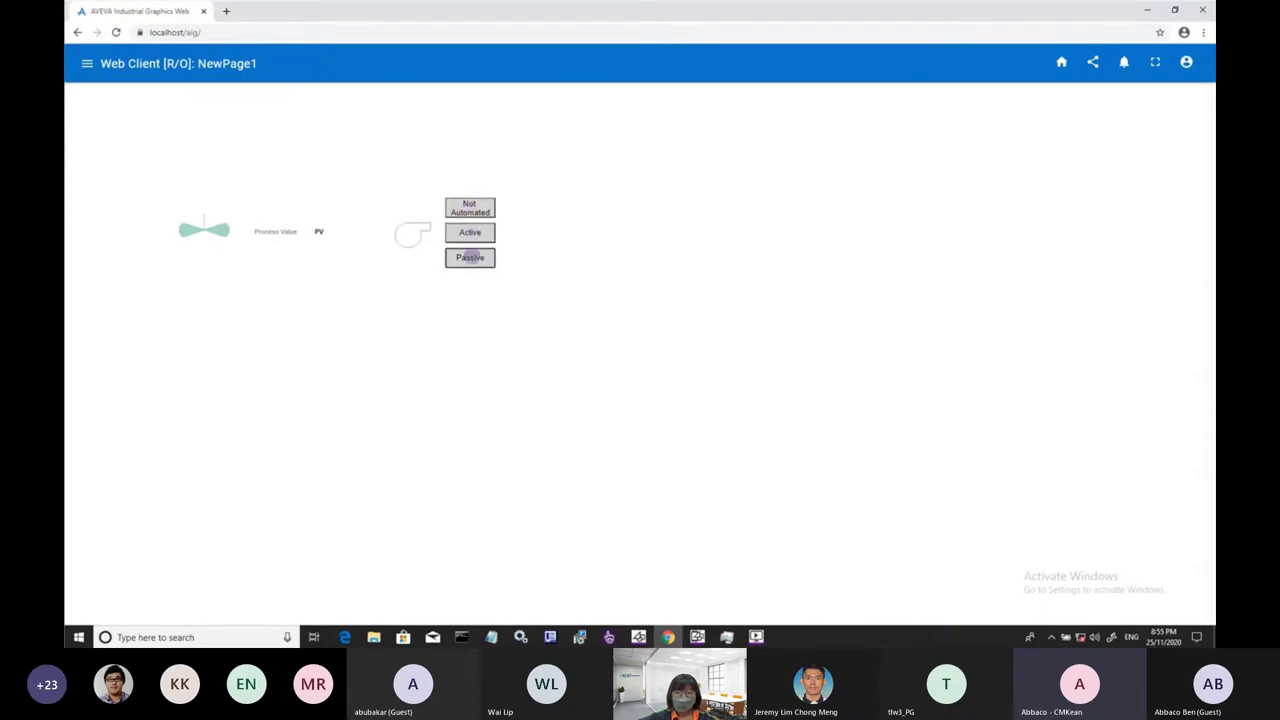
left_click(469, 207)
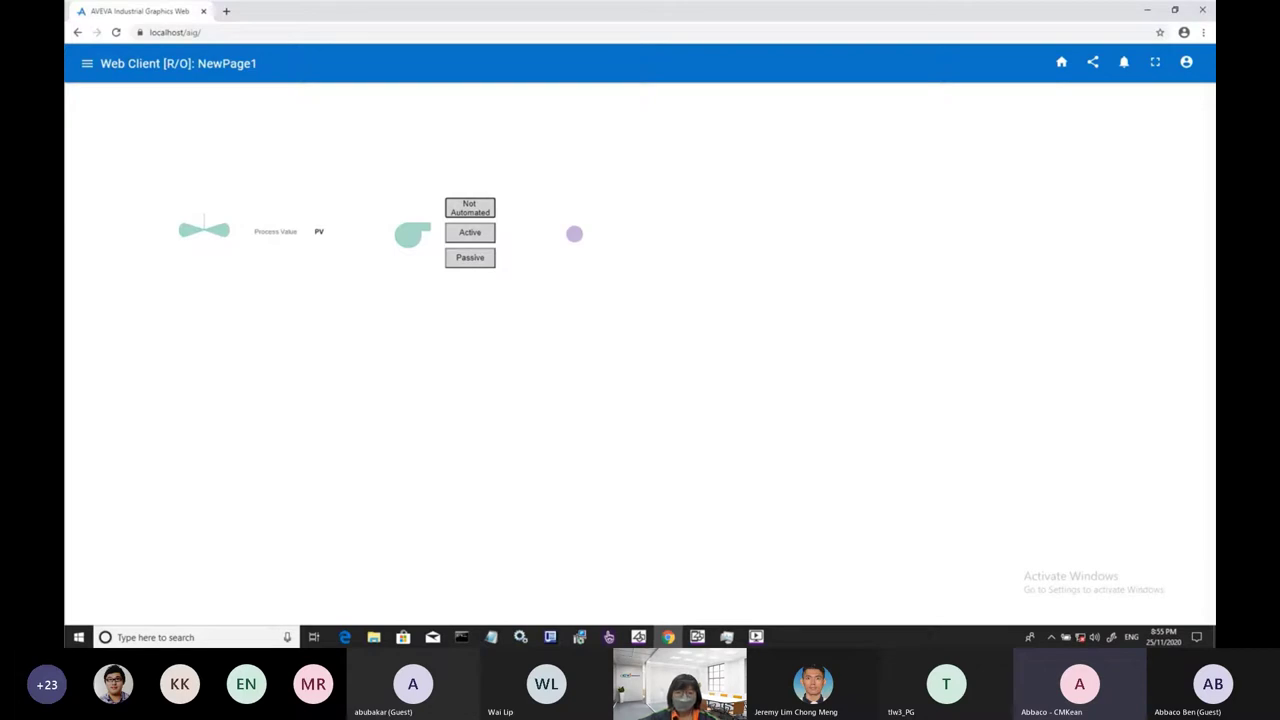
key("alt+Tab")
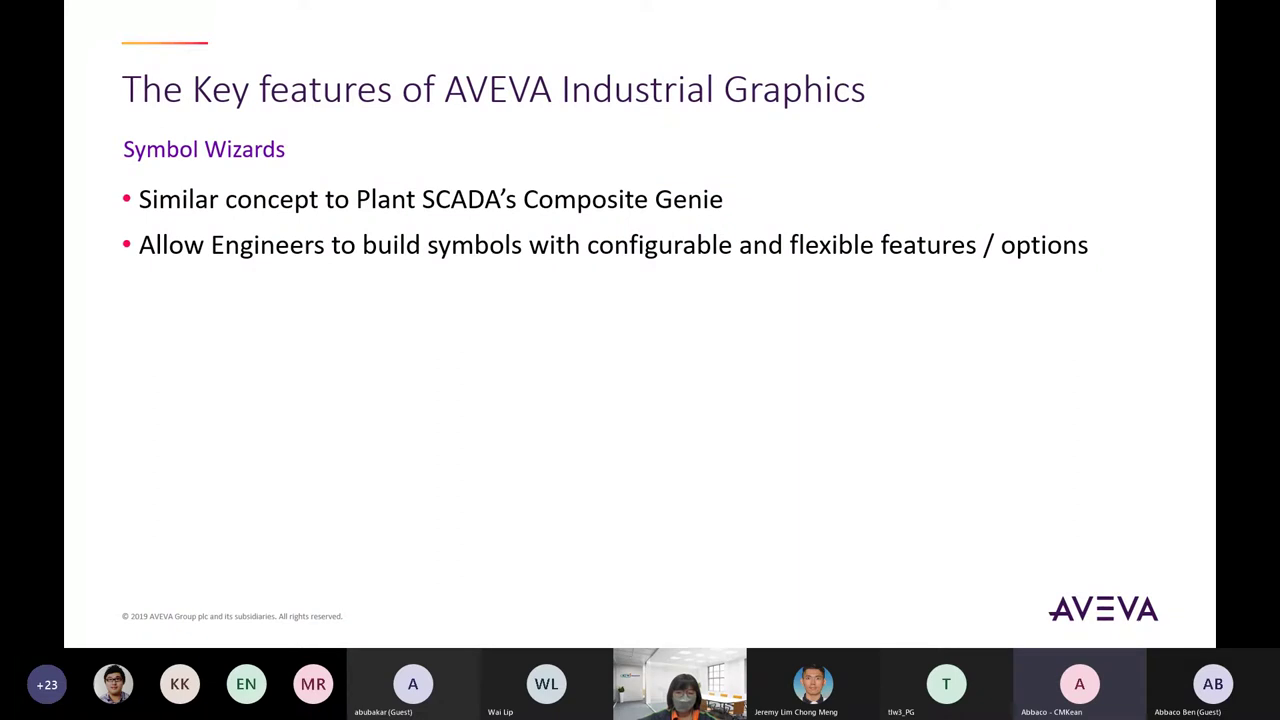
key("Right")
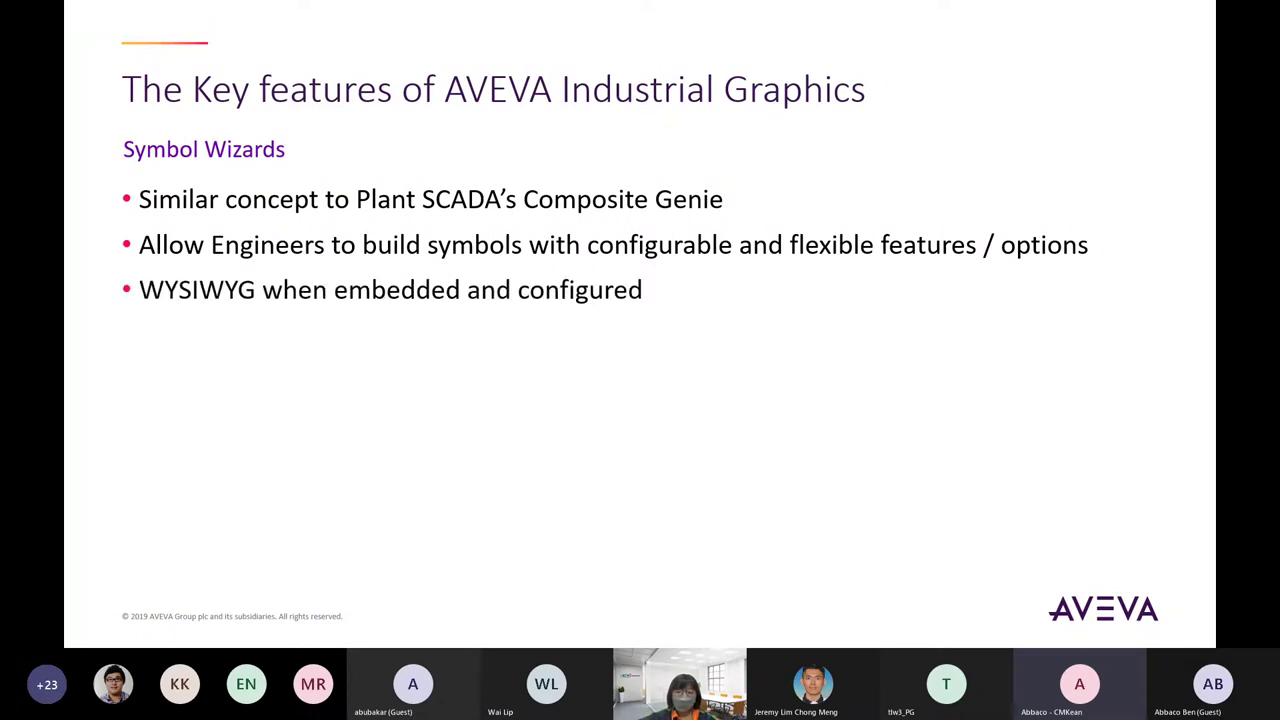
key("Right")
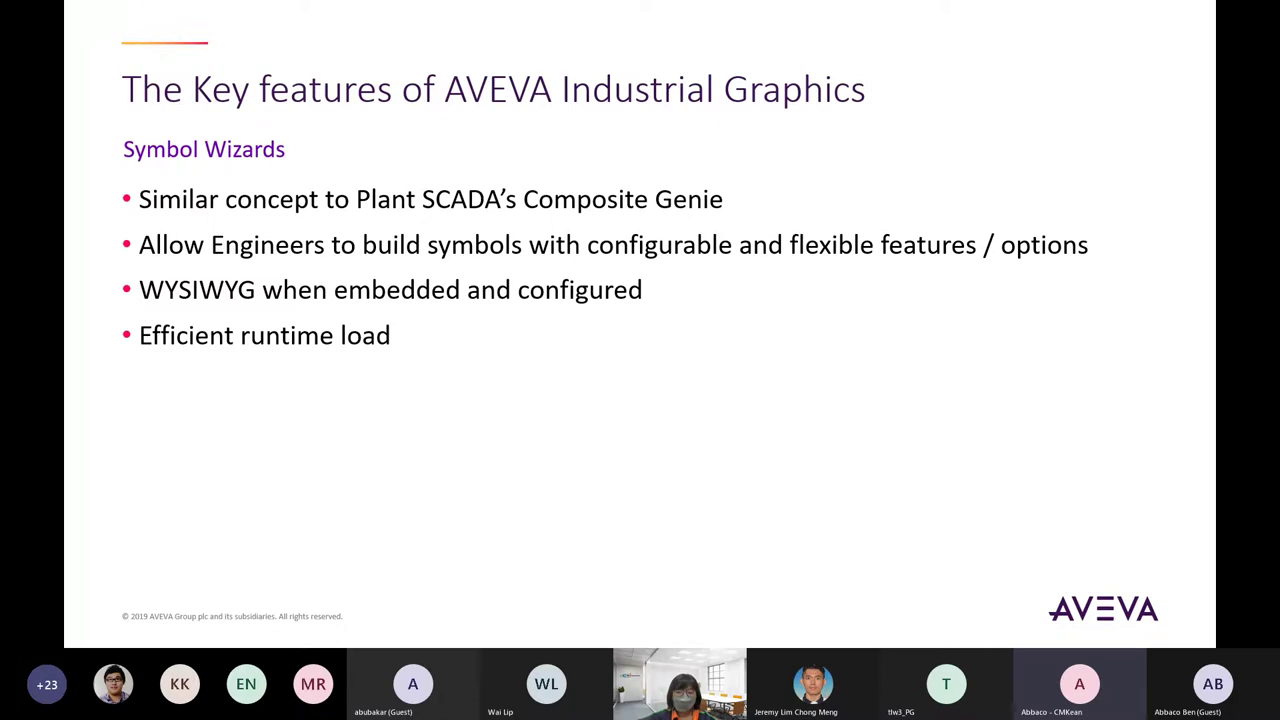
key("Right")
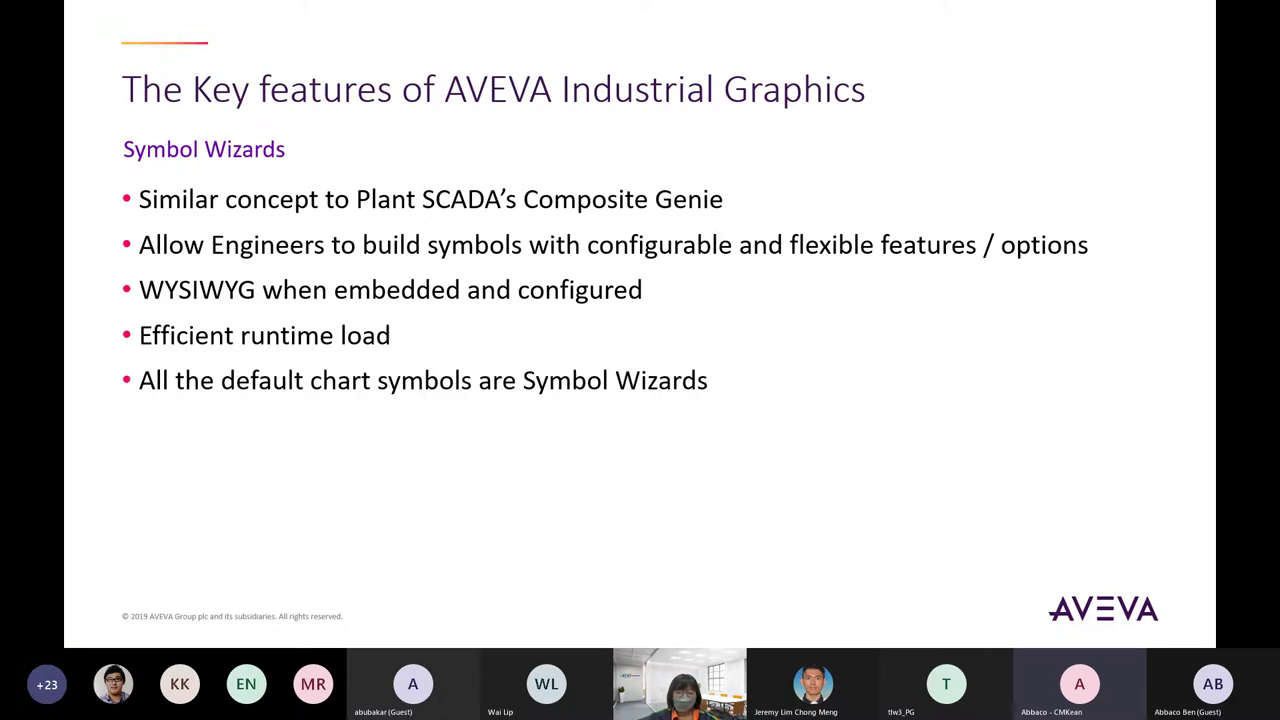
- Return to Plant SCADA Studio and open the RadialGauge symbol from the Charting and Dashboard library for editing
key("alt+Tab")
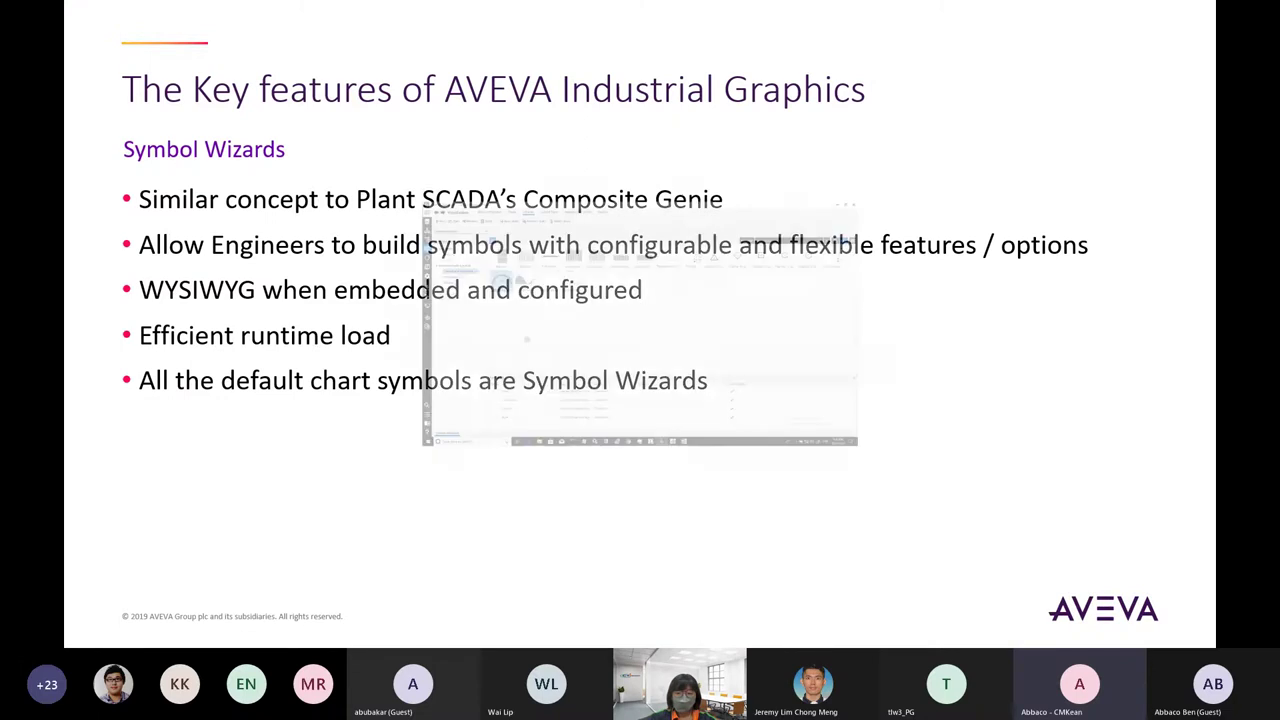
left_click(276, 208)
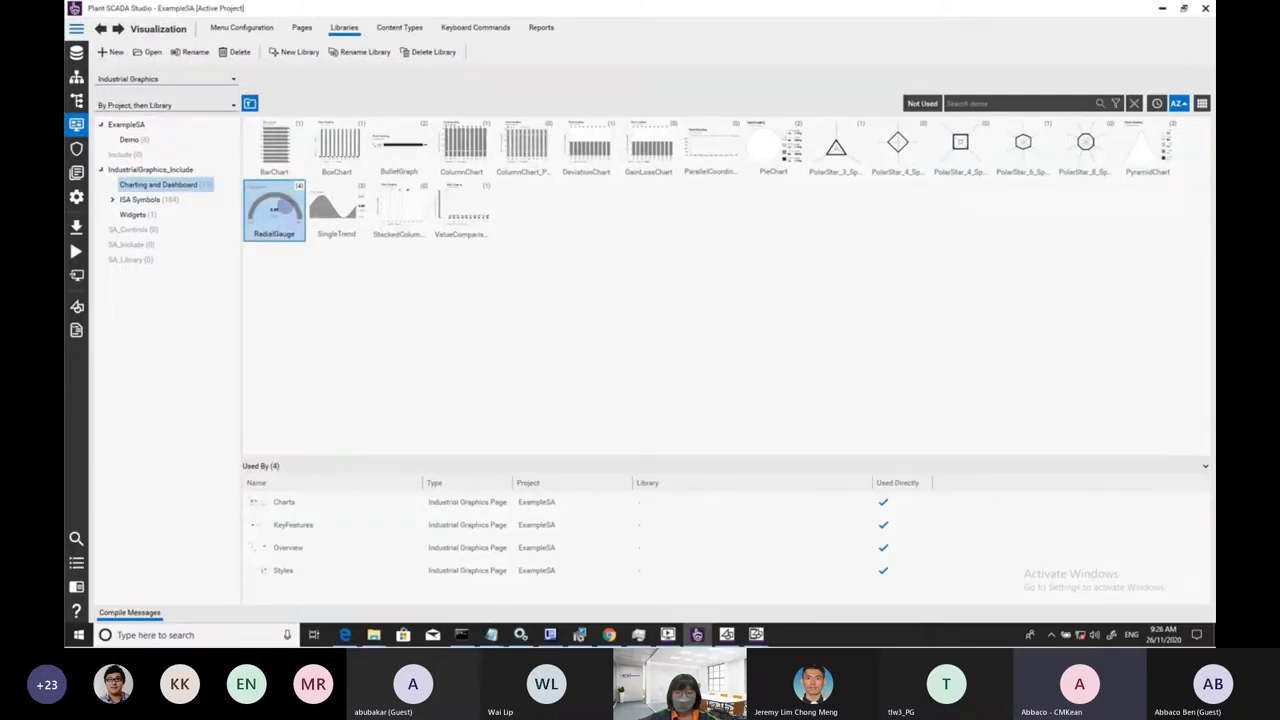
double_click(276, 208)
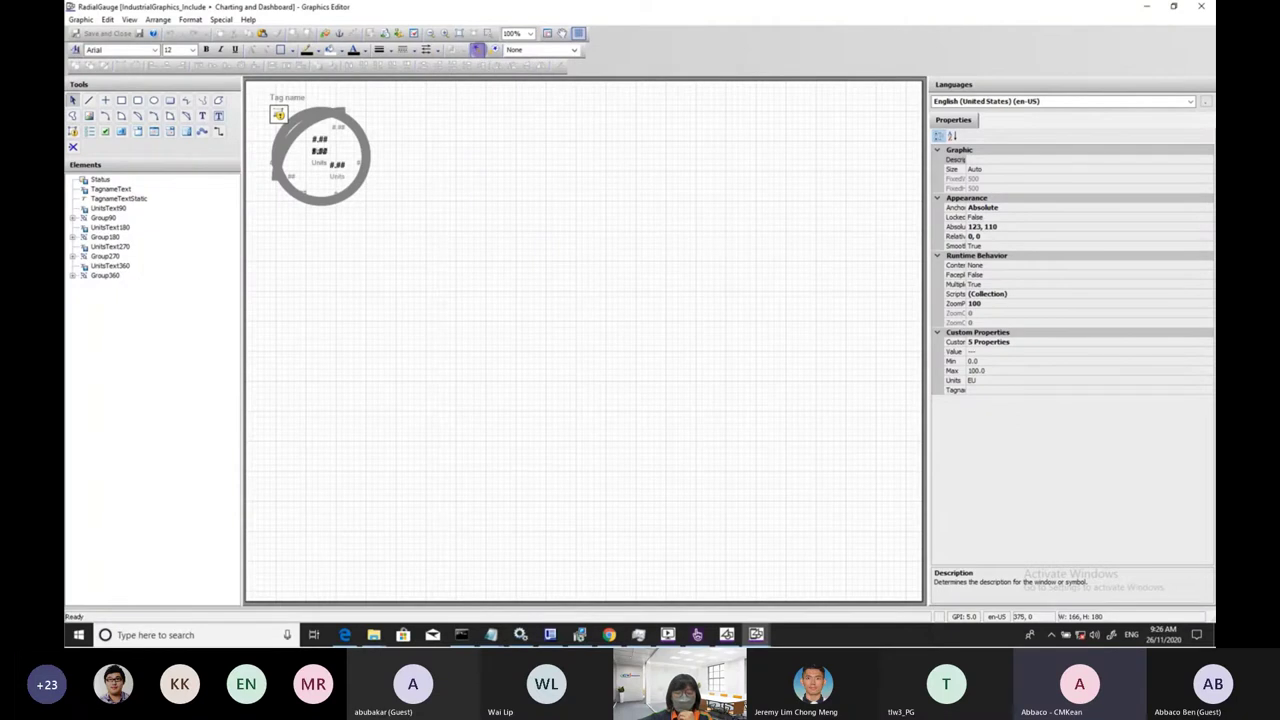
- Show RadialGauge's Symbol Wizard options and examine the Display, ShowQualityStatusIndicator and ShowUnits settings
left_click(476, 49)
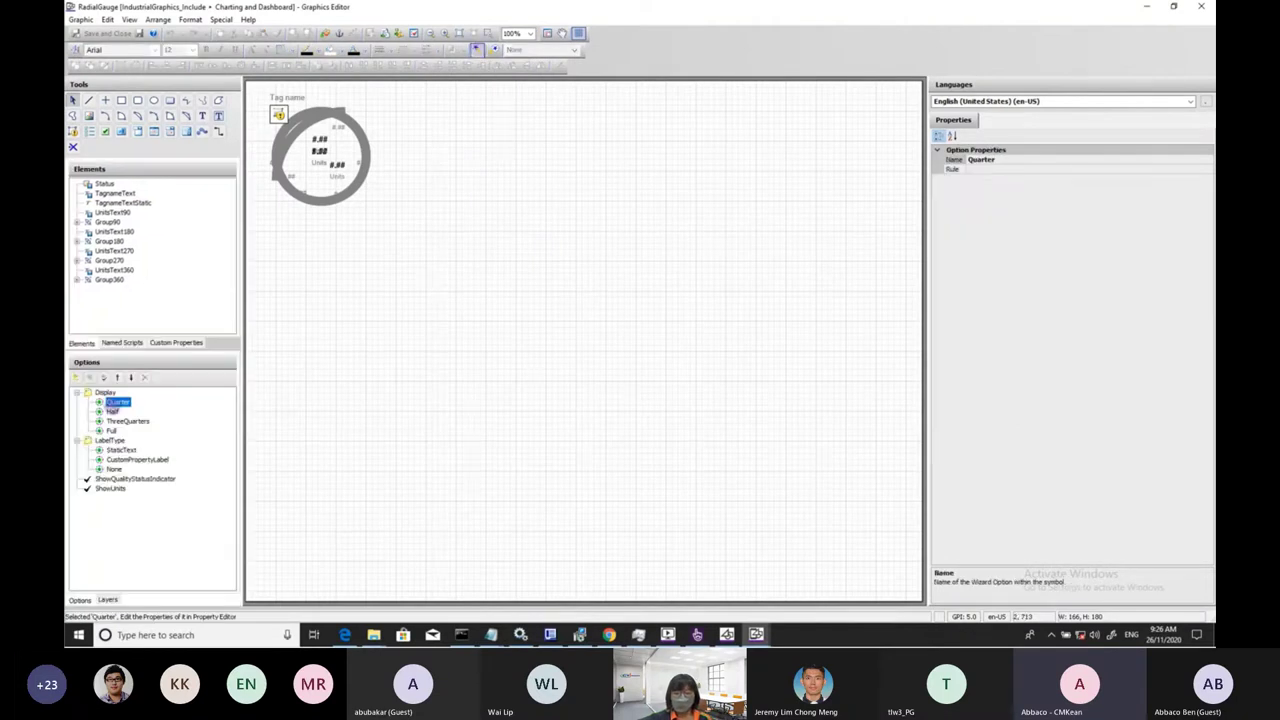
left_click(110, 479)
left_click(110, 488)
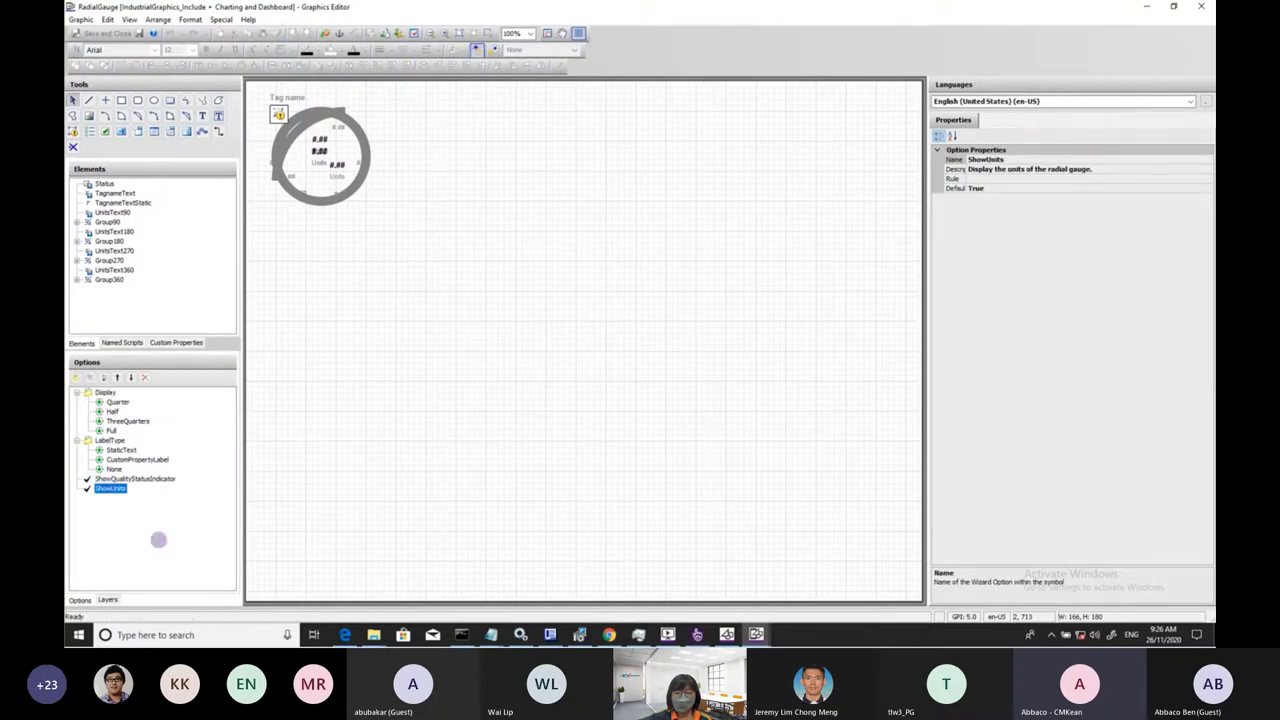
- Show RadialGauge's wizard layers and examine the DisplayThreeQuarters layer, including its rule and the Max270 and Value270 named scripts
left_click(107, 600)
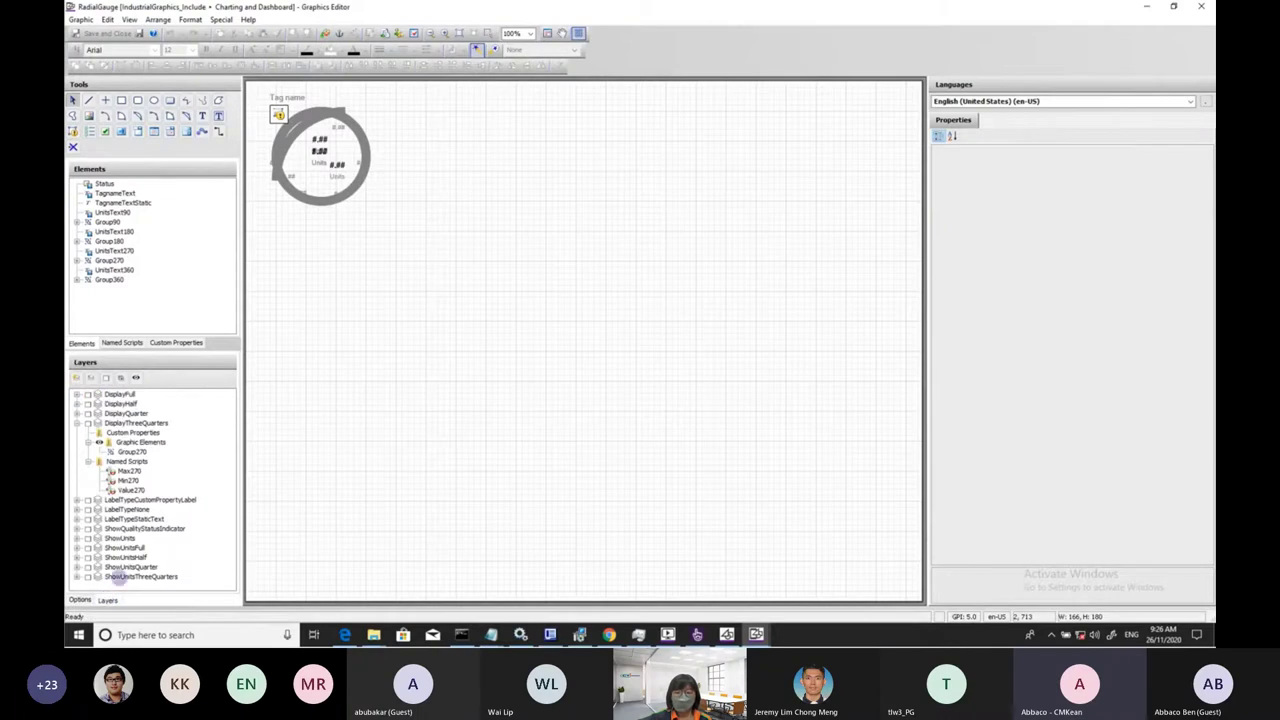
left_click(140, 423)
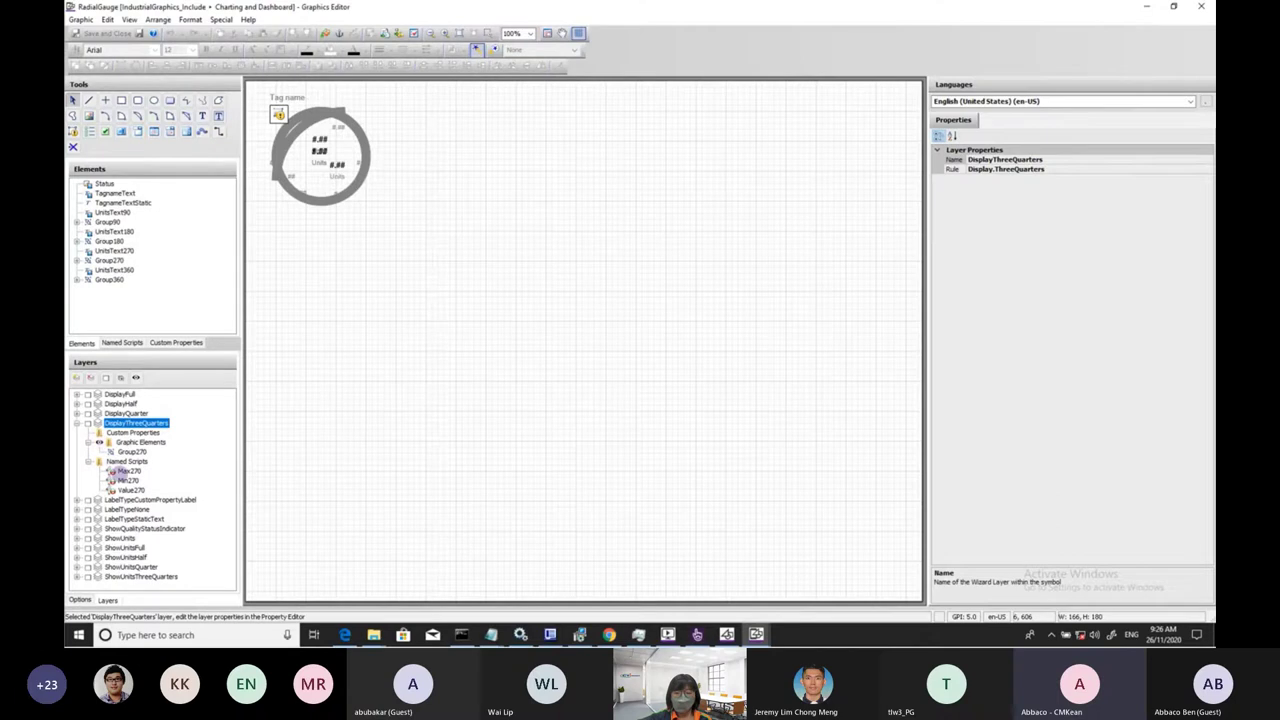
left_click(124, 470)
left_click(130, 490)
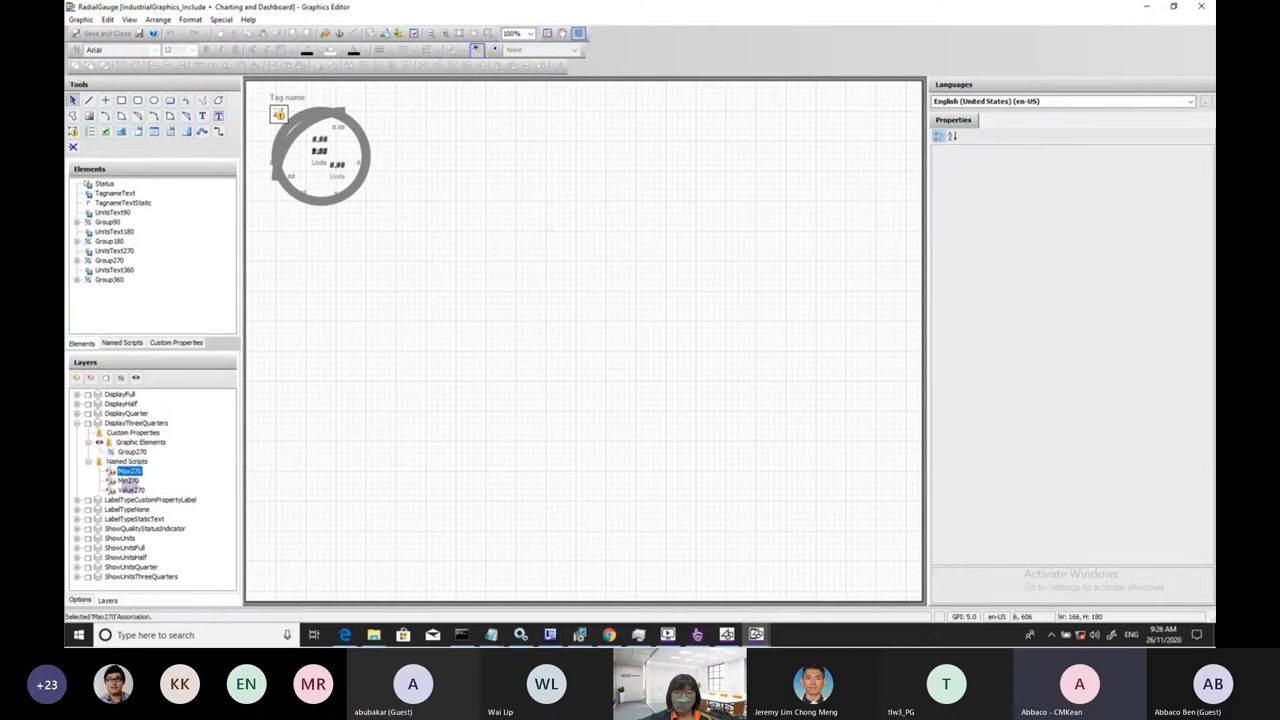
- Examine the ShowUnits and ShowUnitsFull layers with their rules, Units property and UnitsText360 element, and recheck Group270 under DisplayThreeQuarters
left_click(77, 538)
left_click(125, 557)
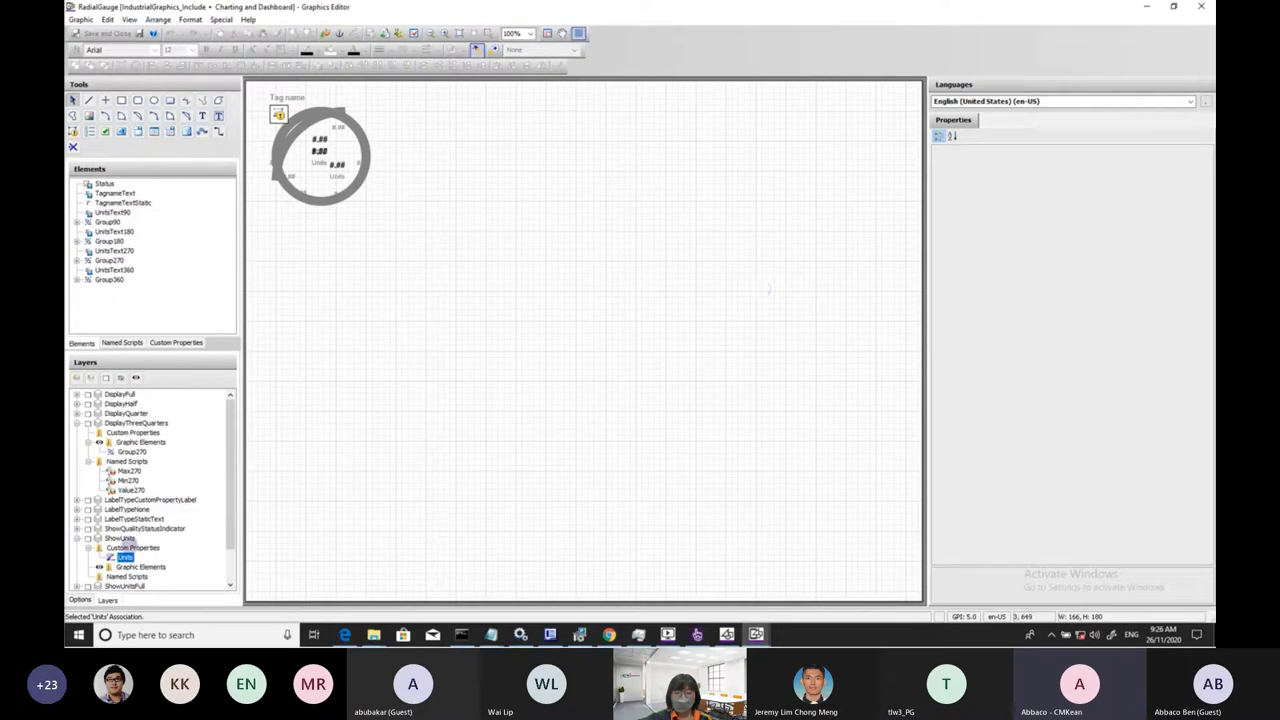
left_click(120, 538)
scroll(125, 548, "down", 1)
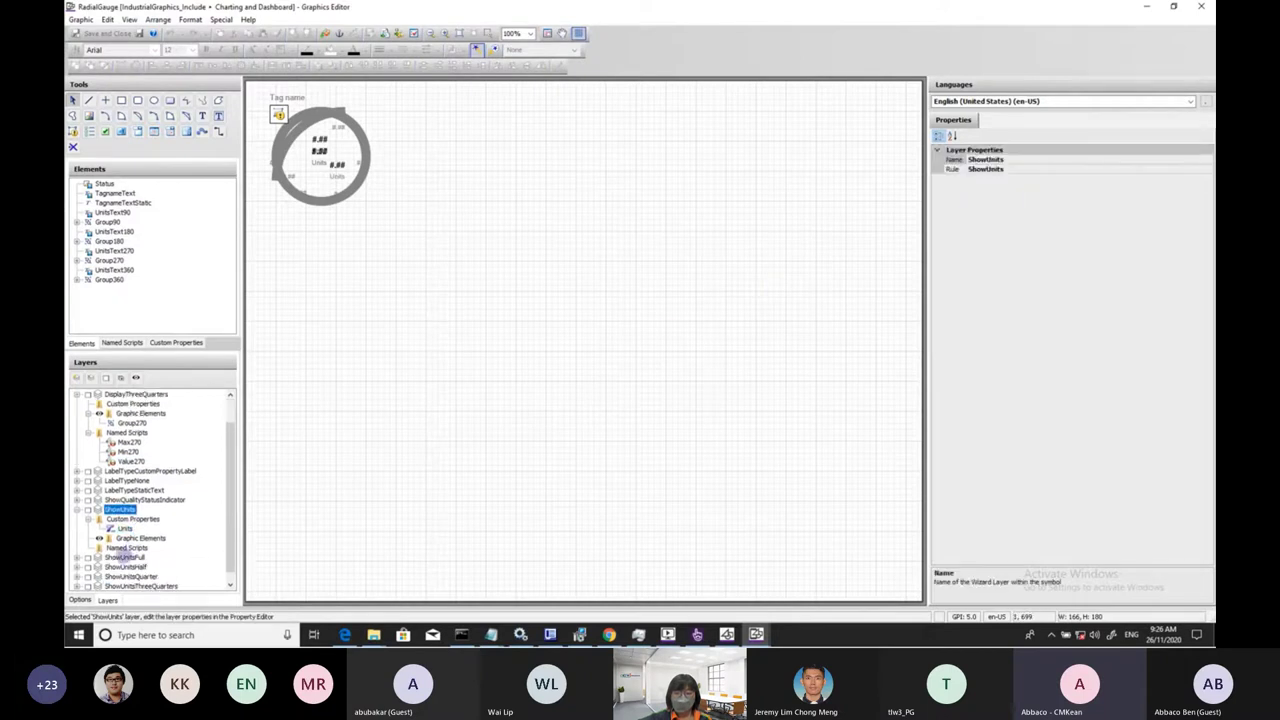
left_click(124, 557)
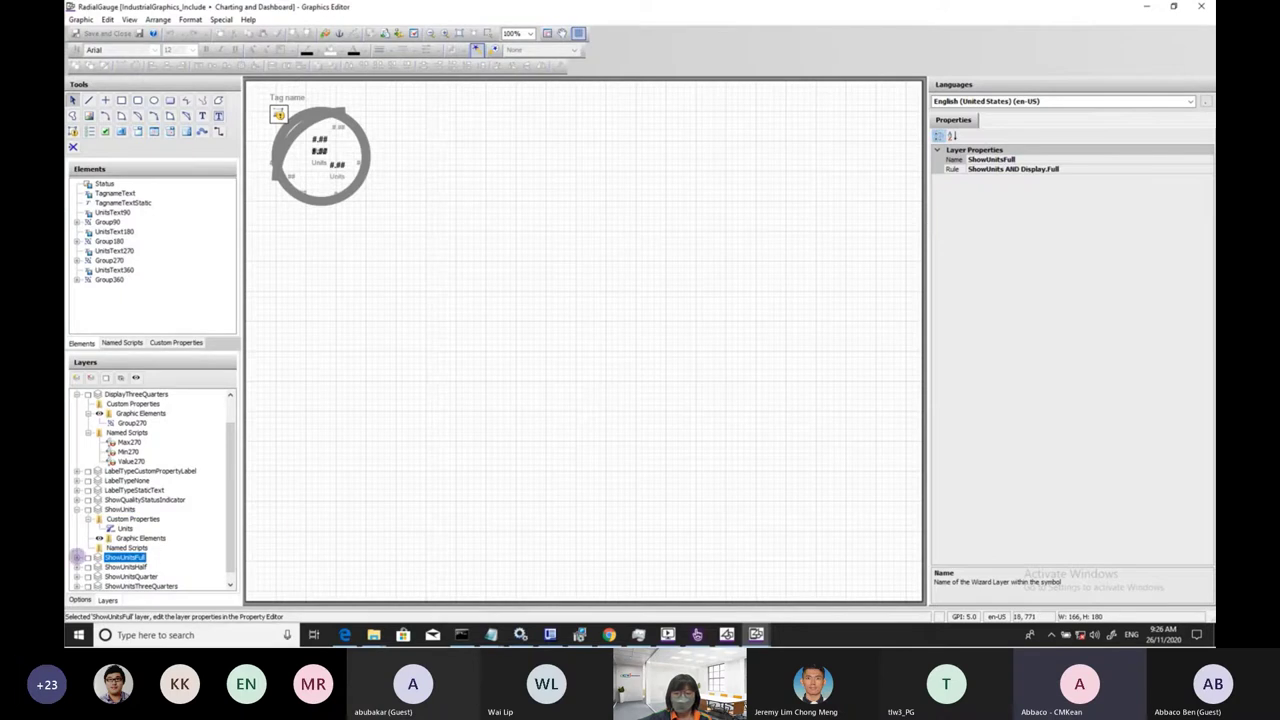
left_click(77, 557)
left_click(137, 567)
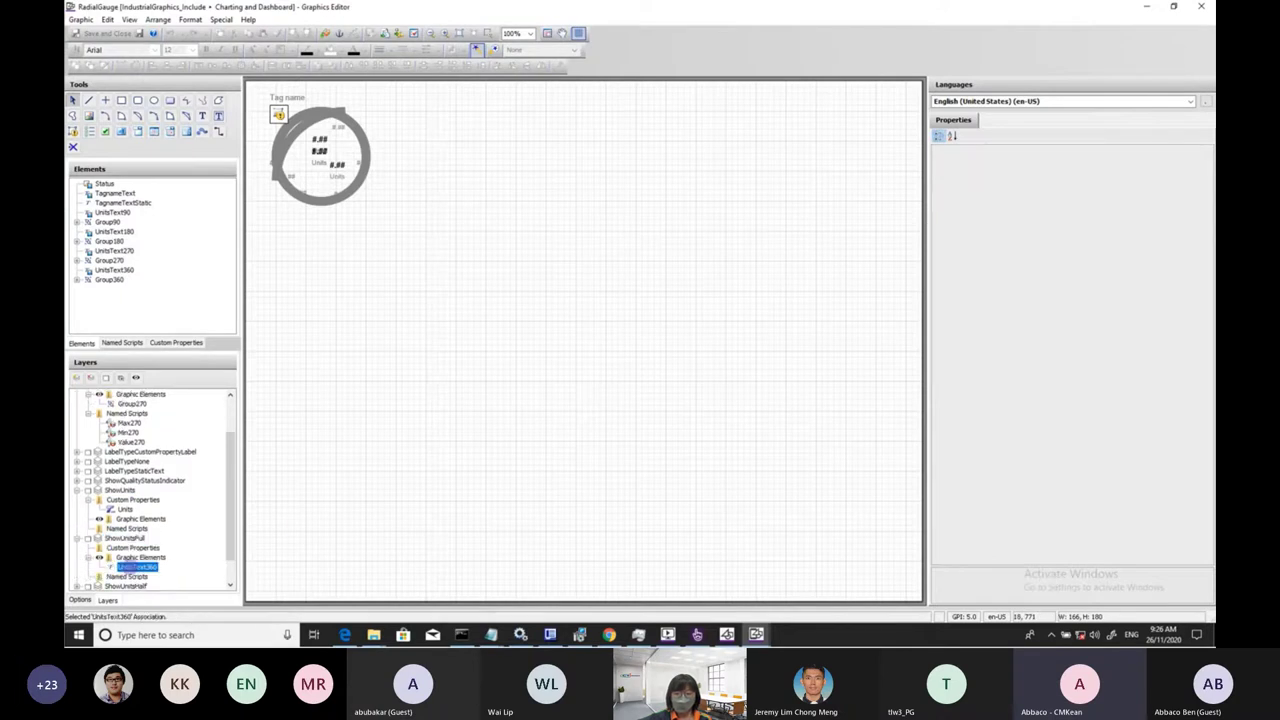
scroll(191, 441, "up", 2)
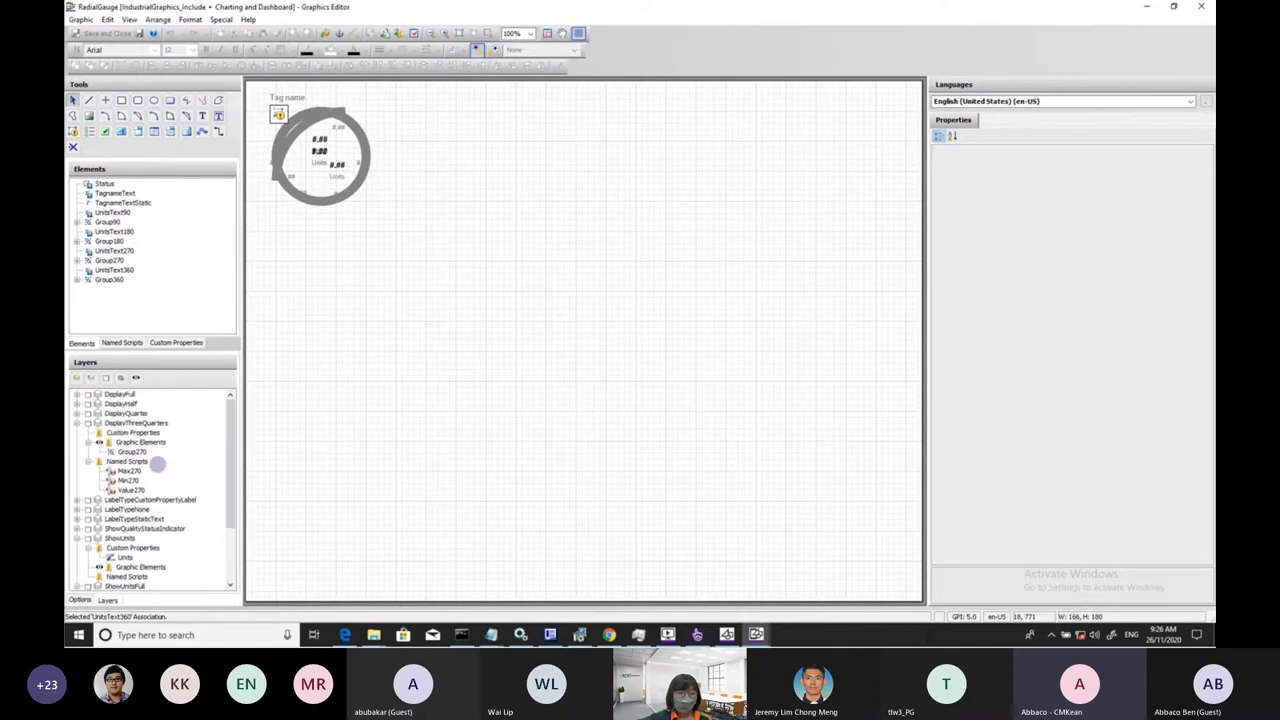
left_click(133, 452)
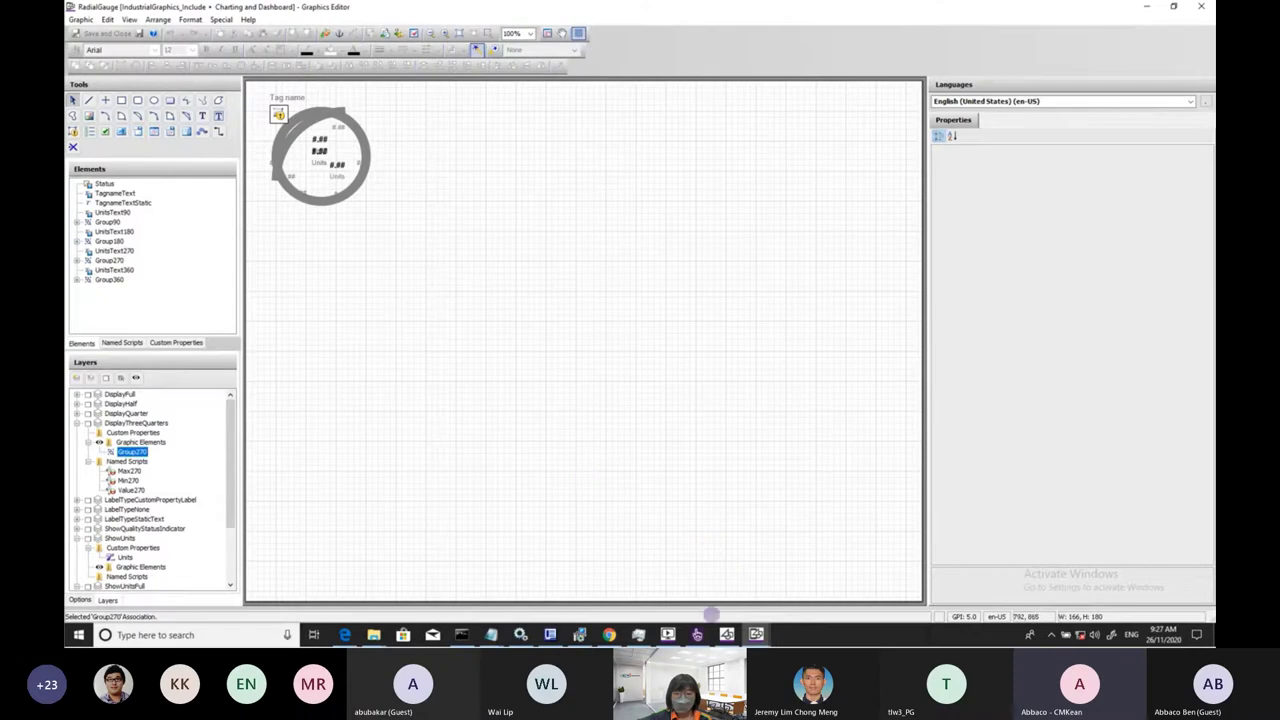
- Switch to the open Charts page and set RadialGauge1's Display wizard option to Full and finally to Quarter
left_click(697, 634)
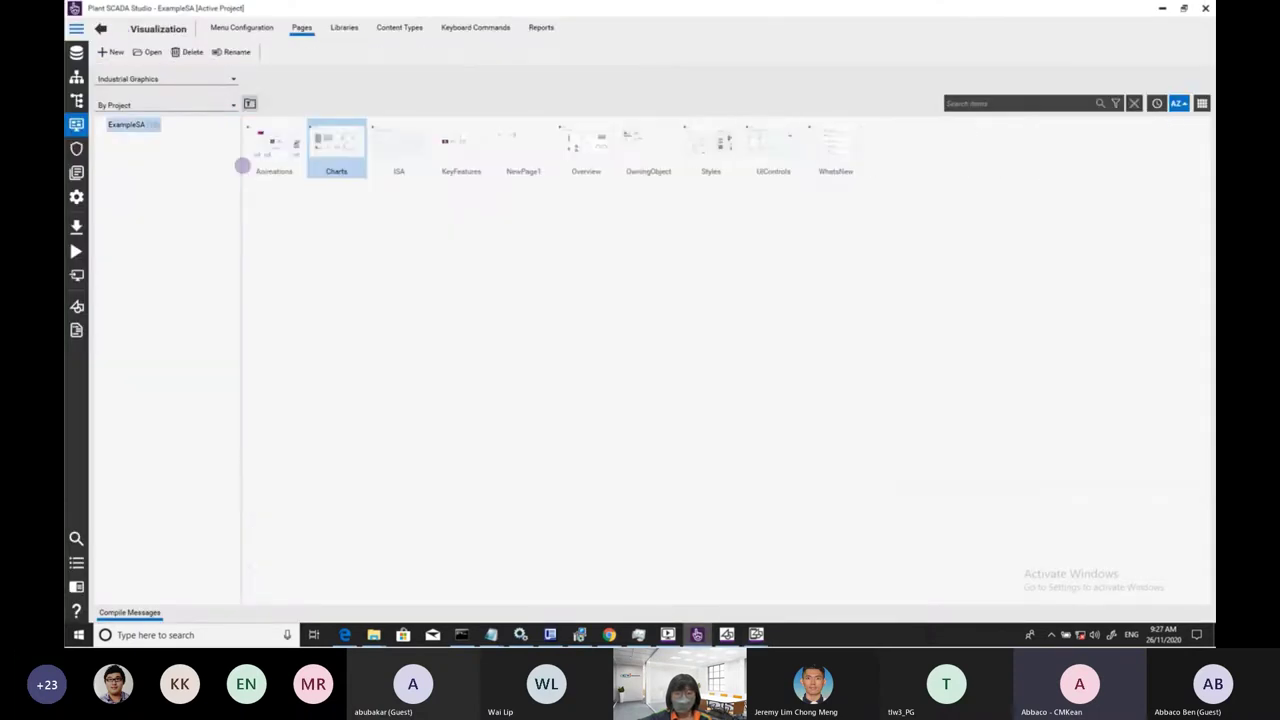
key("alt+Tab")
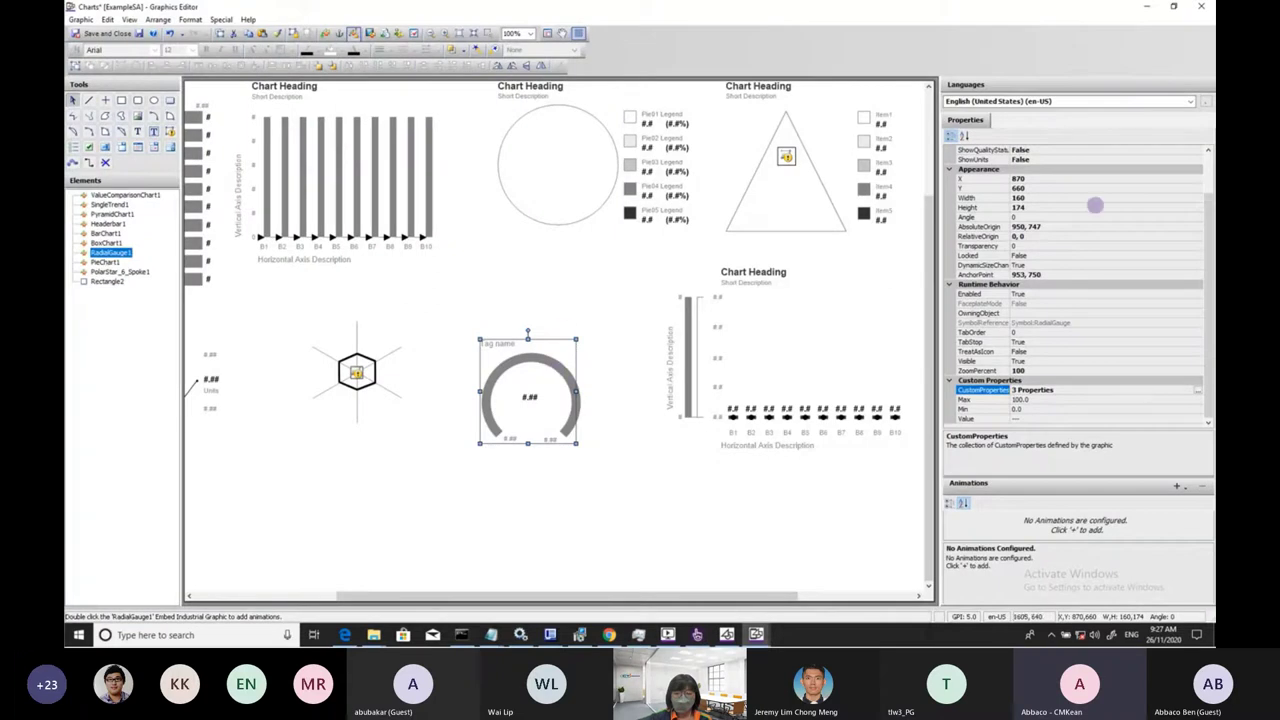
scroll(1204, 204, "up", 3)
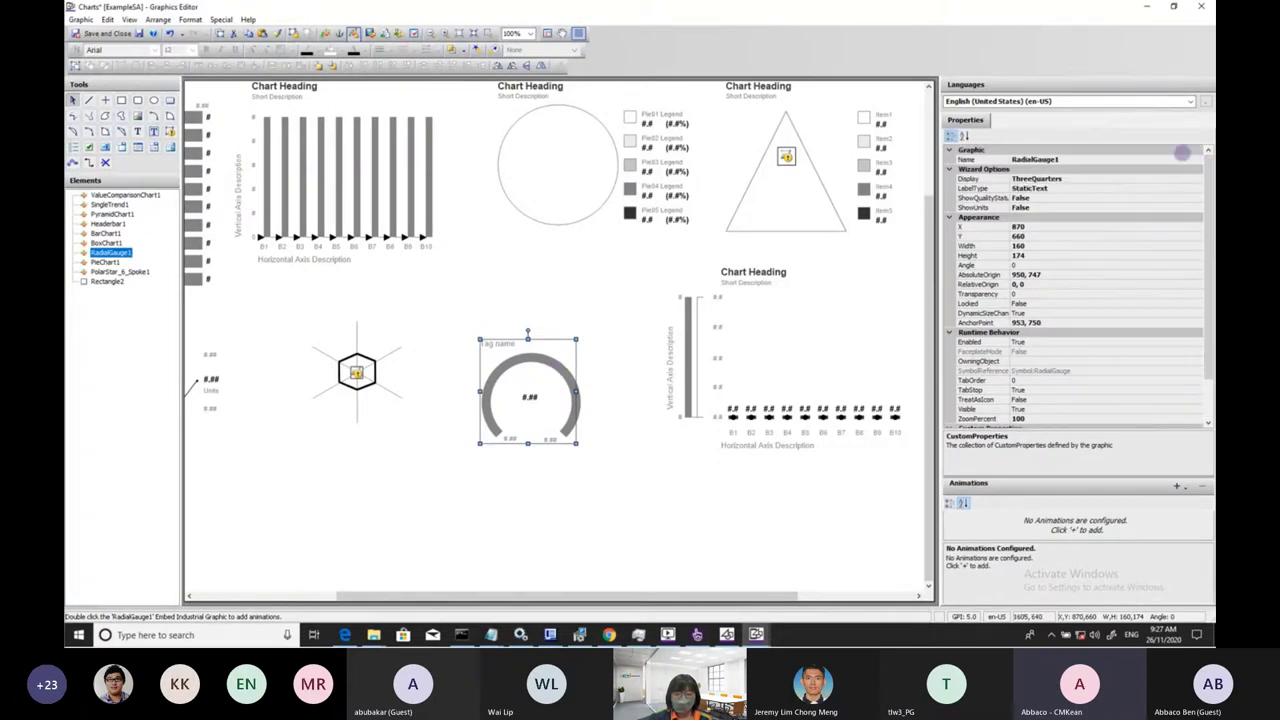
left_click(1198, 178)
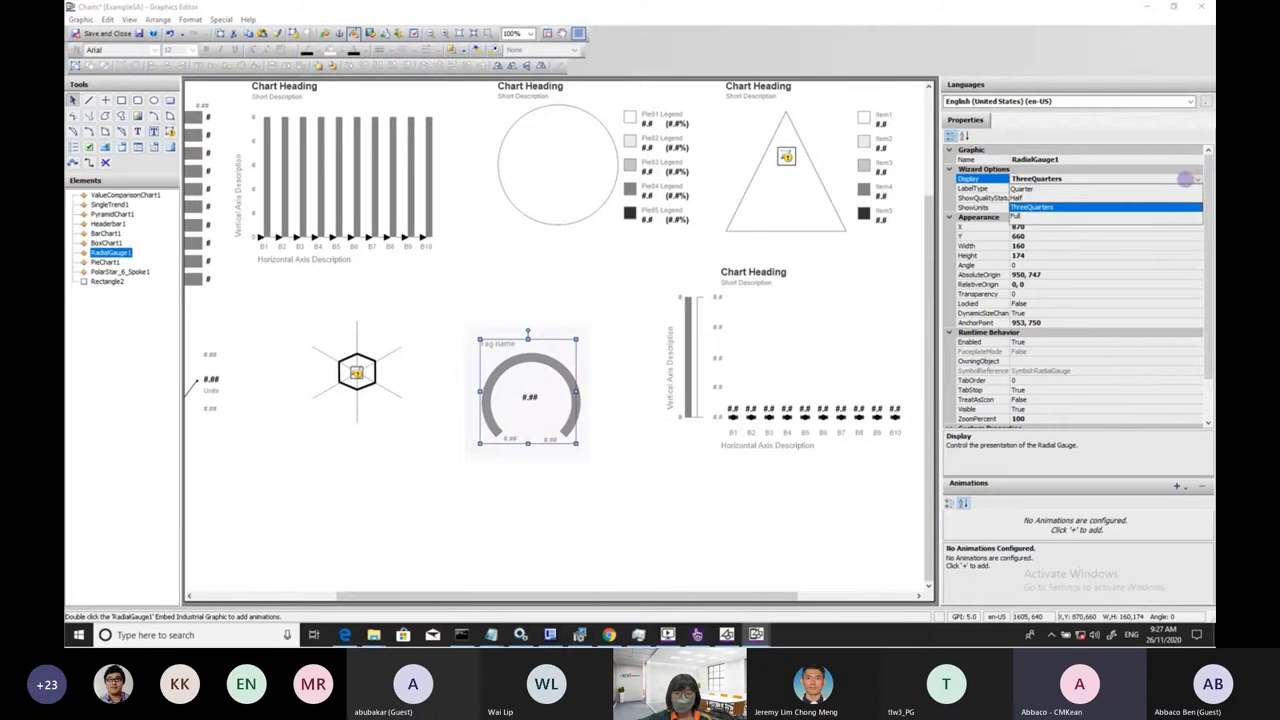
left_click(1020, 216)
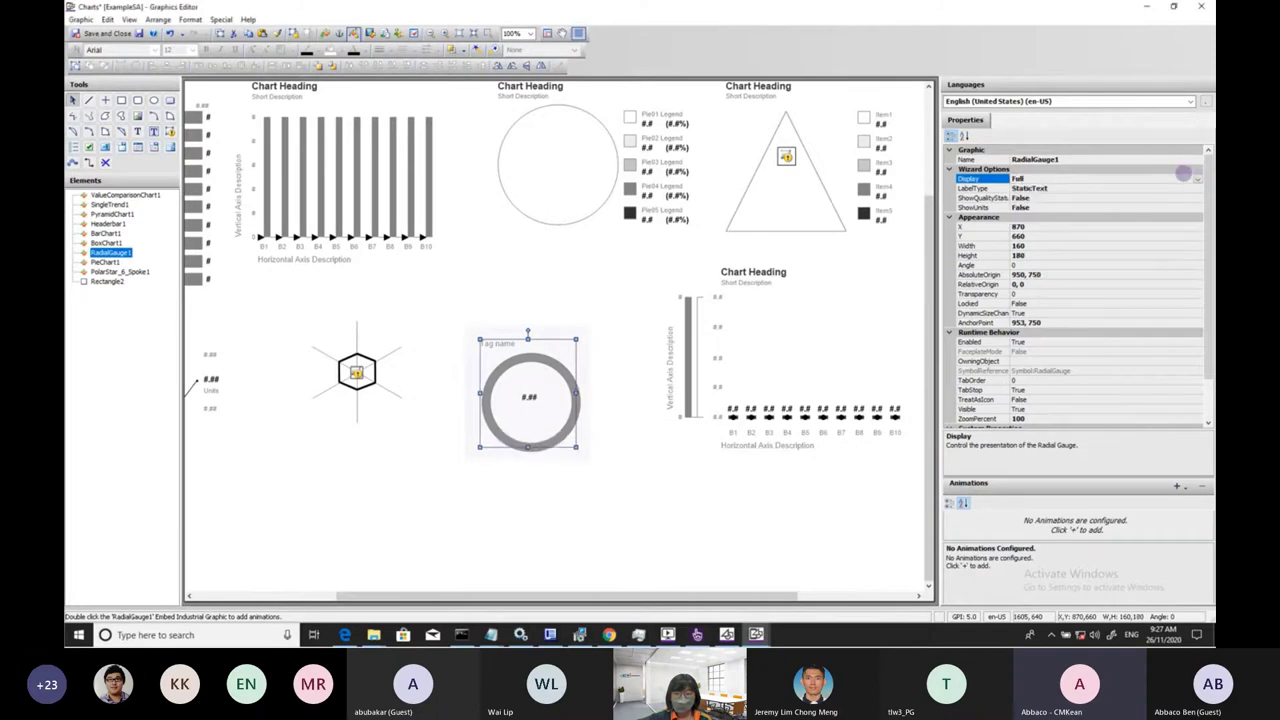
left_click(1198, 179)
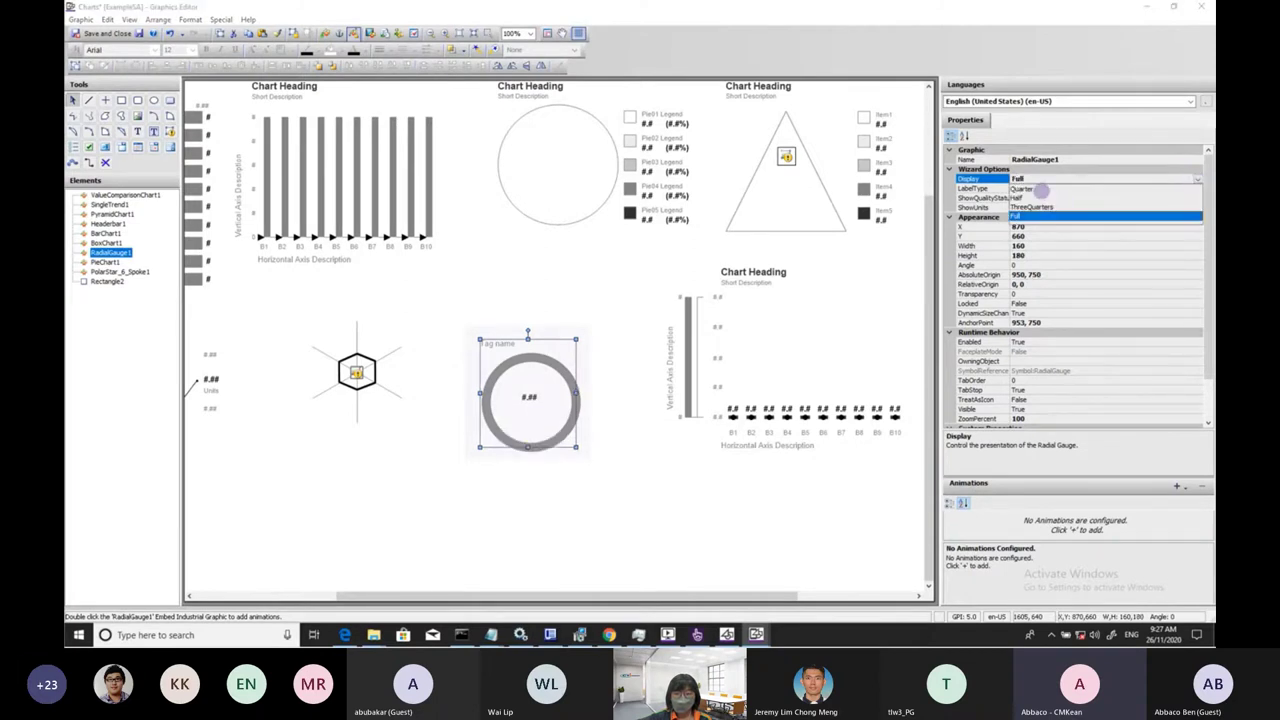
left_click(1043, 188)
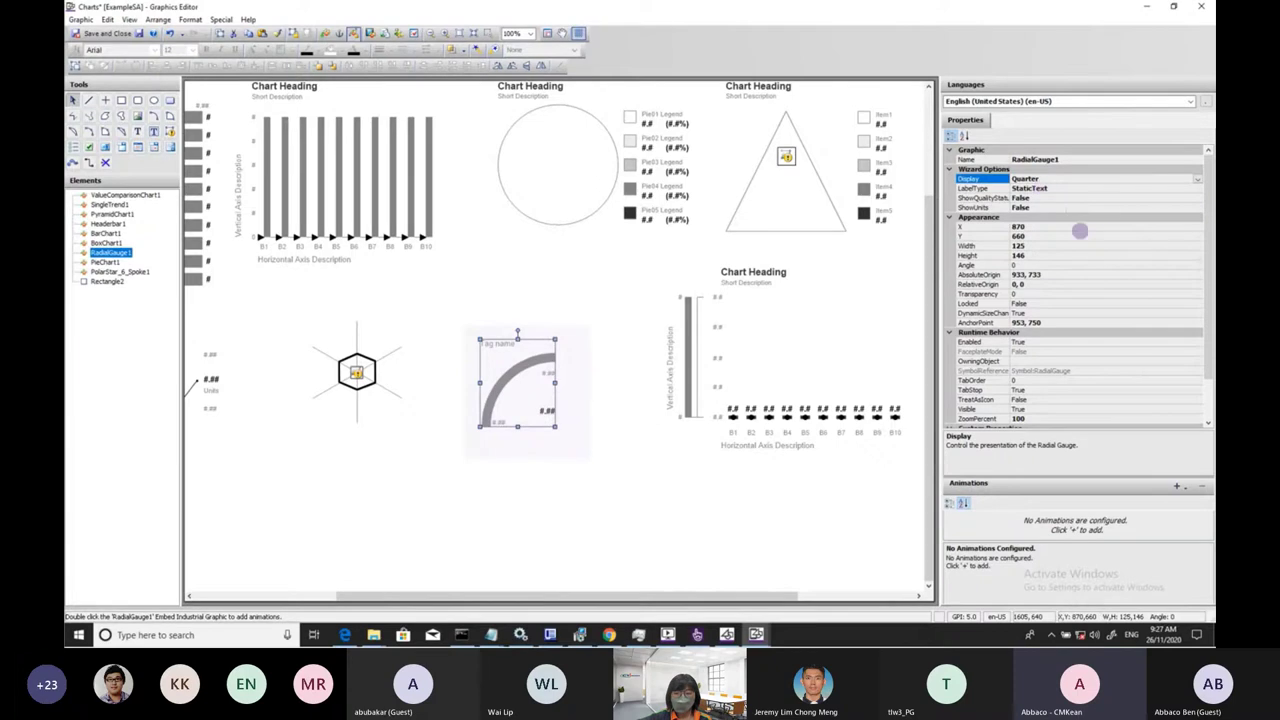
- Set RadialGauge1's ShowUnits wizard option to True
left_click(1196, 208)
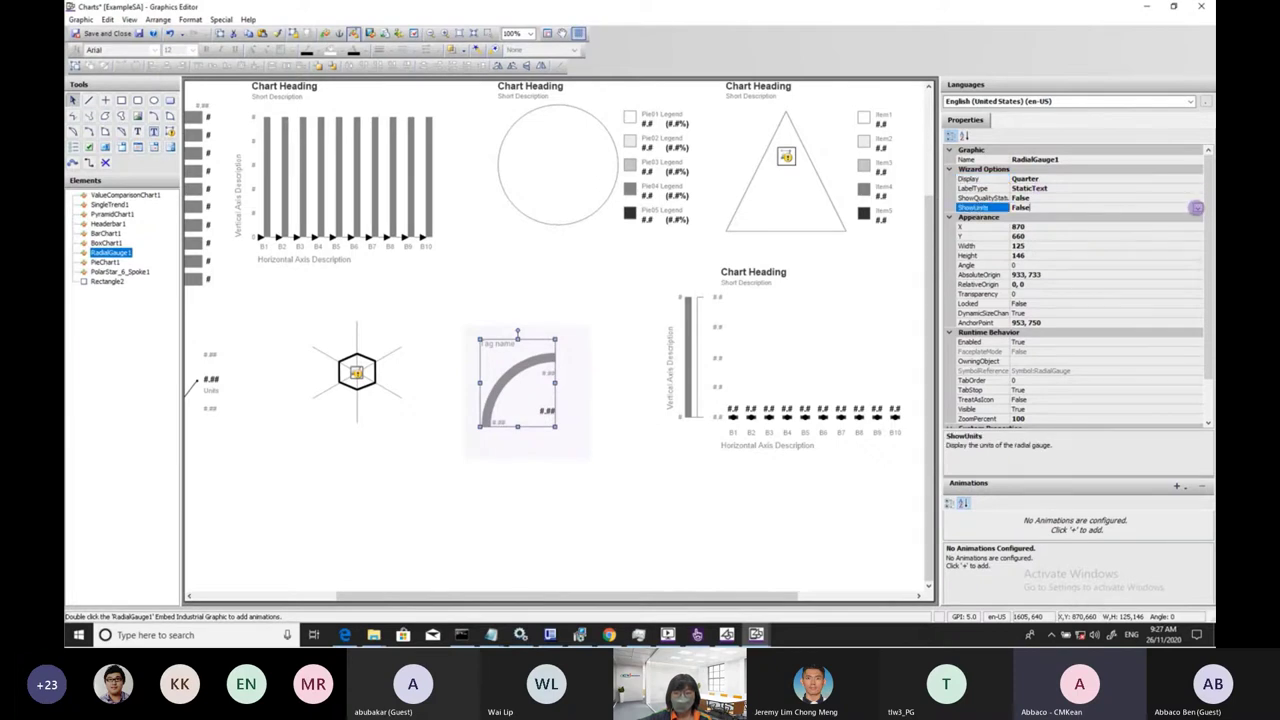
left_click(1197, 208)
left_click(1053, 217)
- Inspect RadialGauge1's custom properties, open their editor to view the Max property, and close it without changes
scroll(1210, 228, "down", 2)
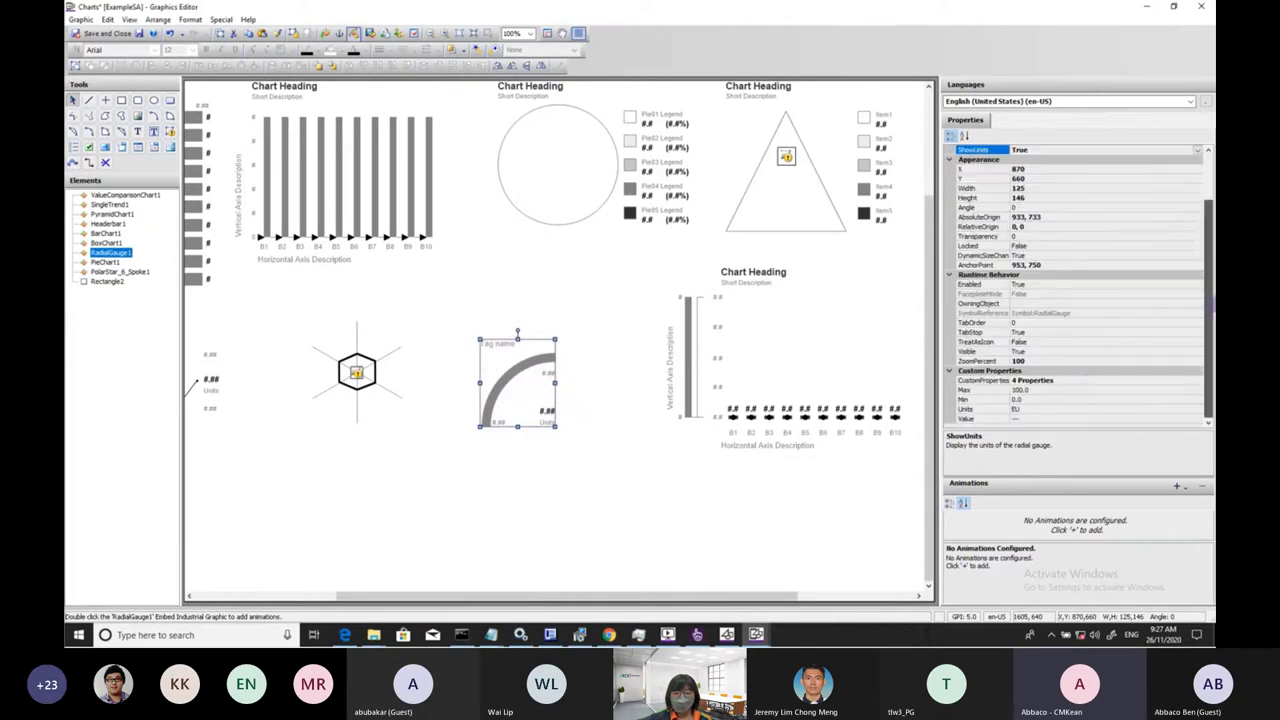
left_click(1079, 399)
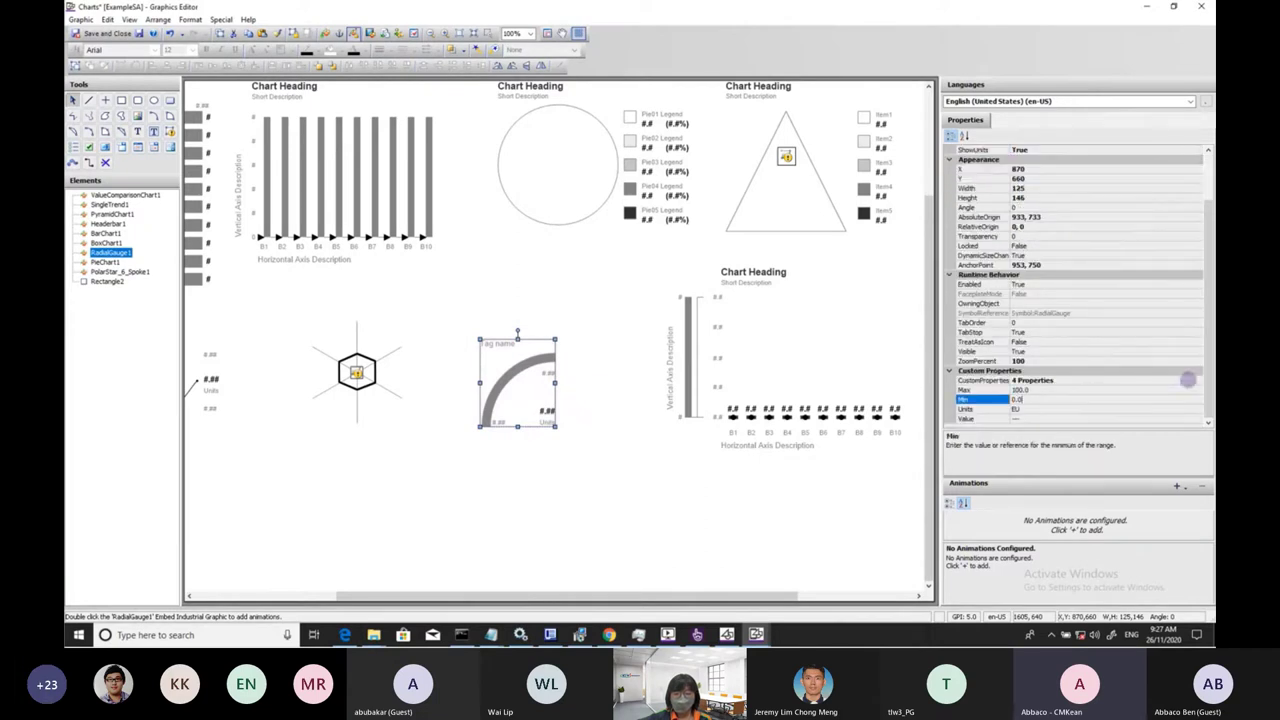
left_click(1198, 379)
left_click(1198, 379)
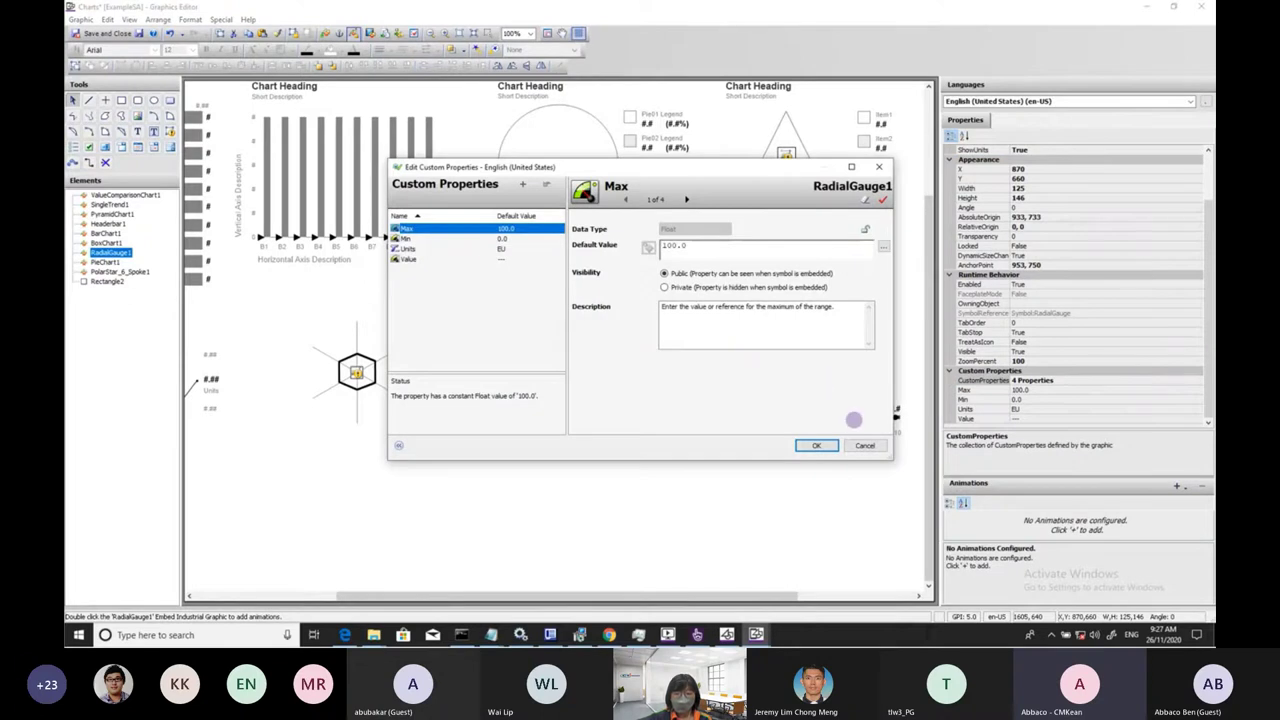
left_click(864, 445)
- Switch back to Plant SCADA Studio and return to the Charting and Dashboard symbol library
left_click(697, 634)
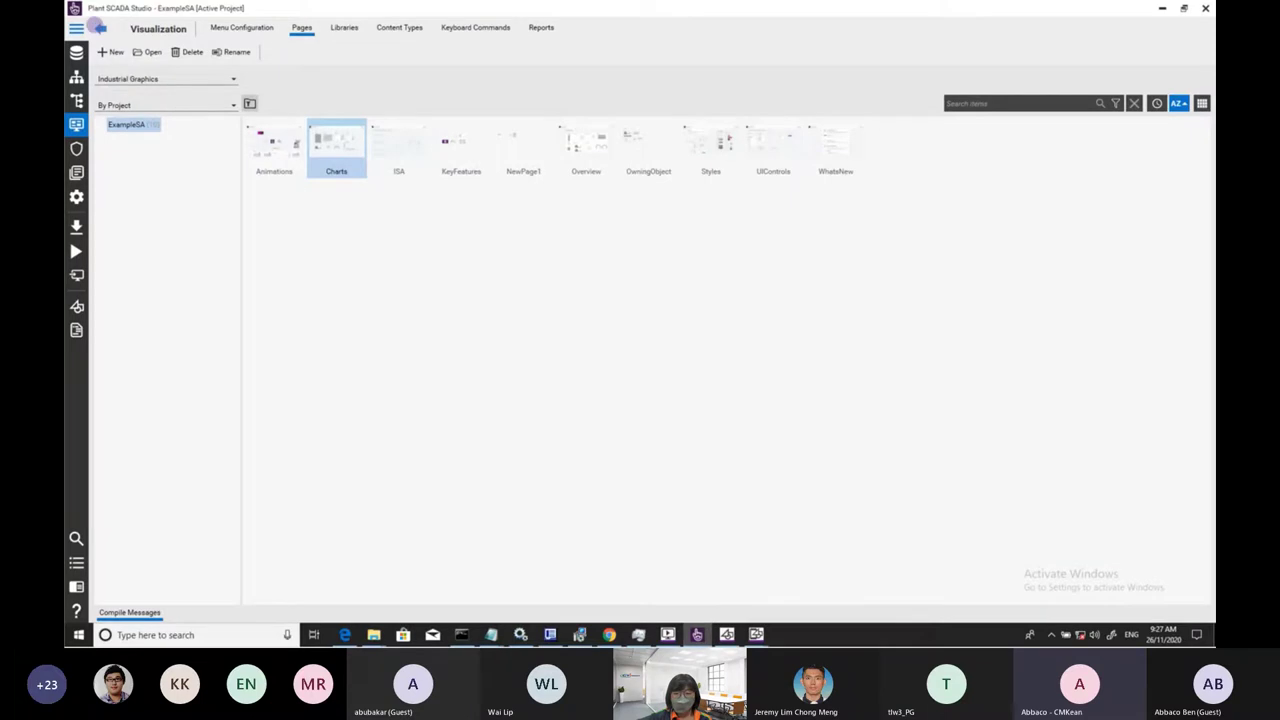
left_click(99, 28)
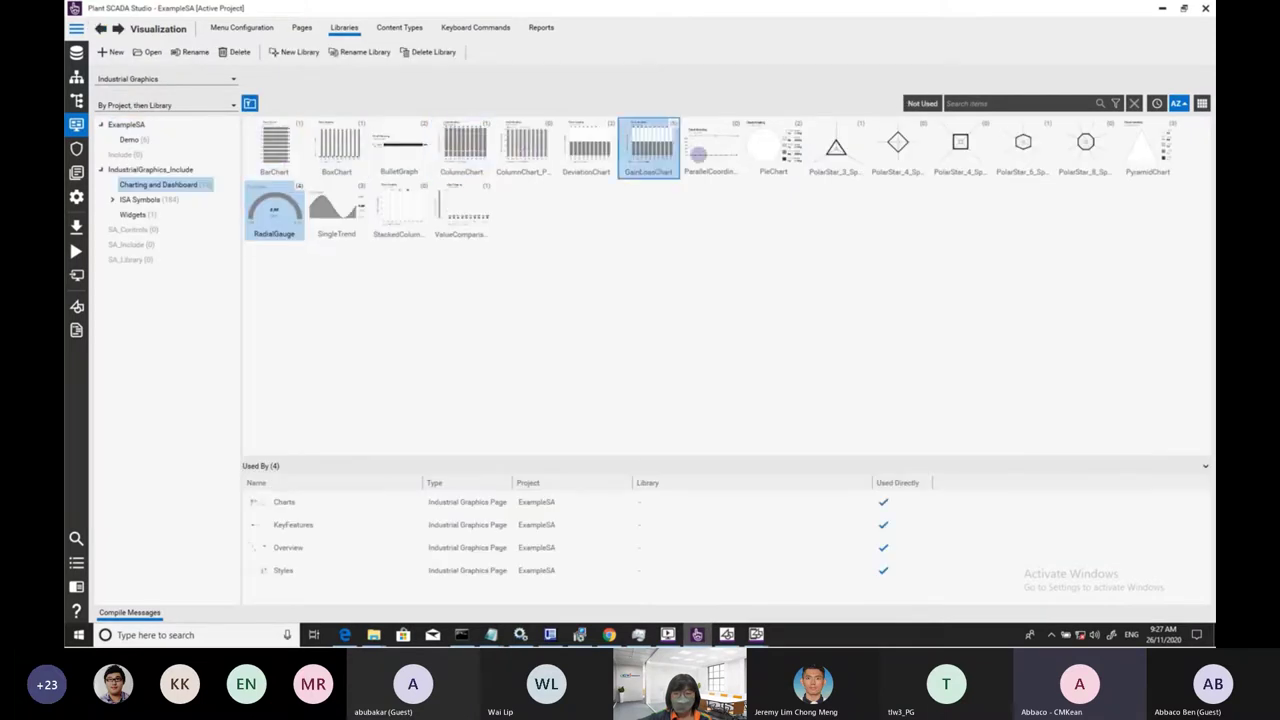